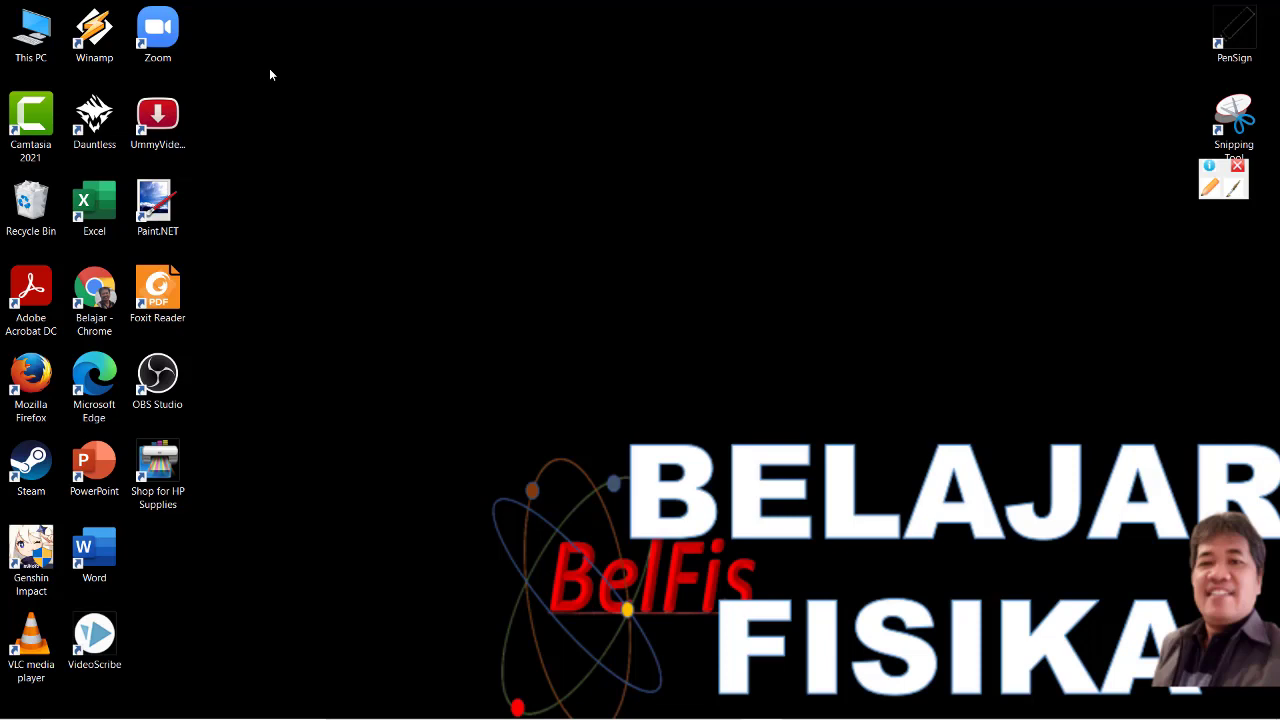
Bring the e-KUAL workbook forward, zoom it to 110%, and switch to the Panduan sheet.
mouse_move(680, 712)
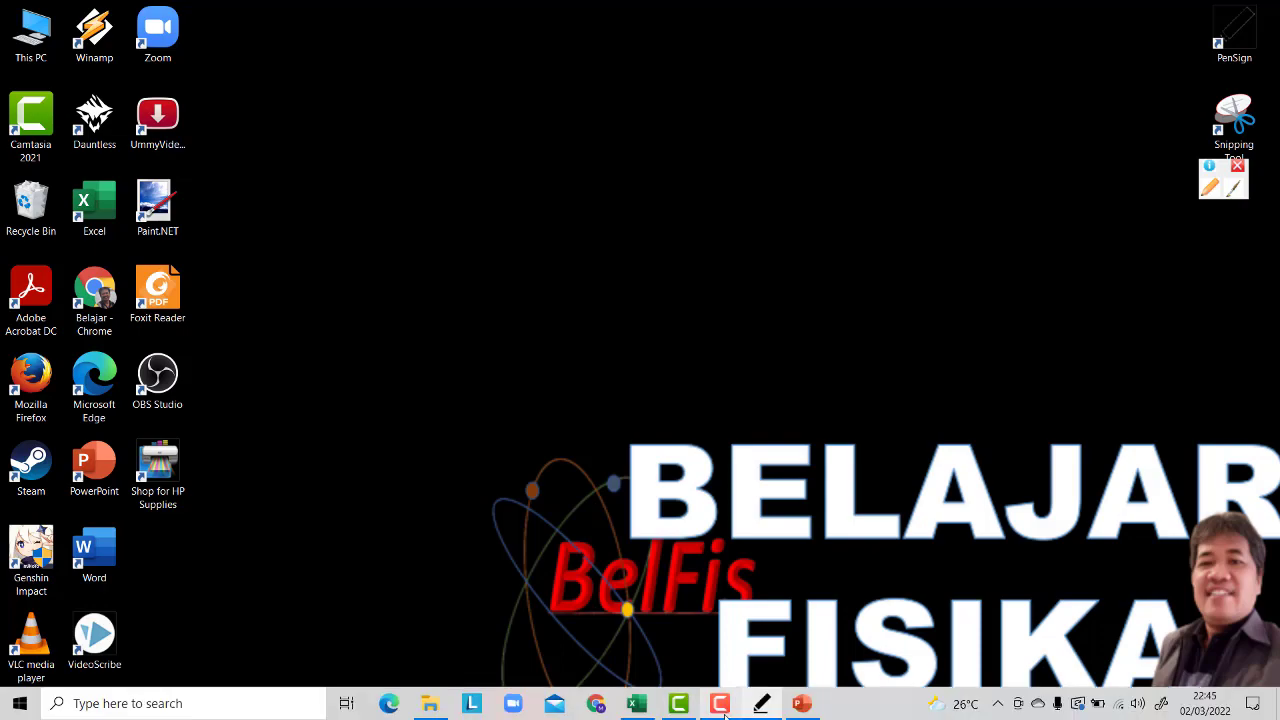
click(640, 706)
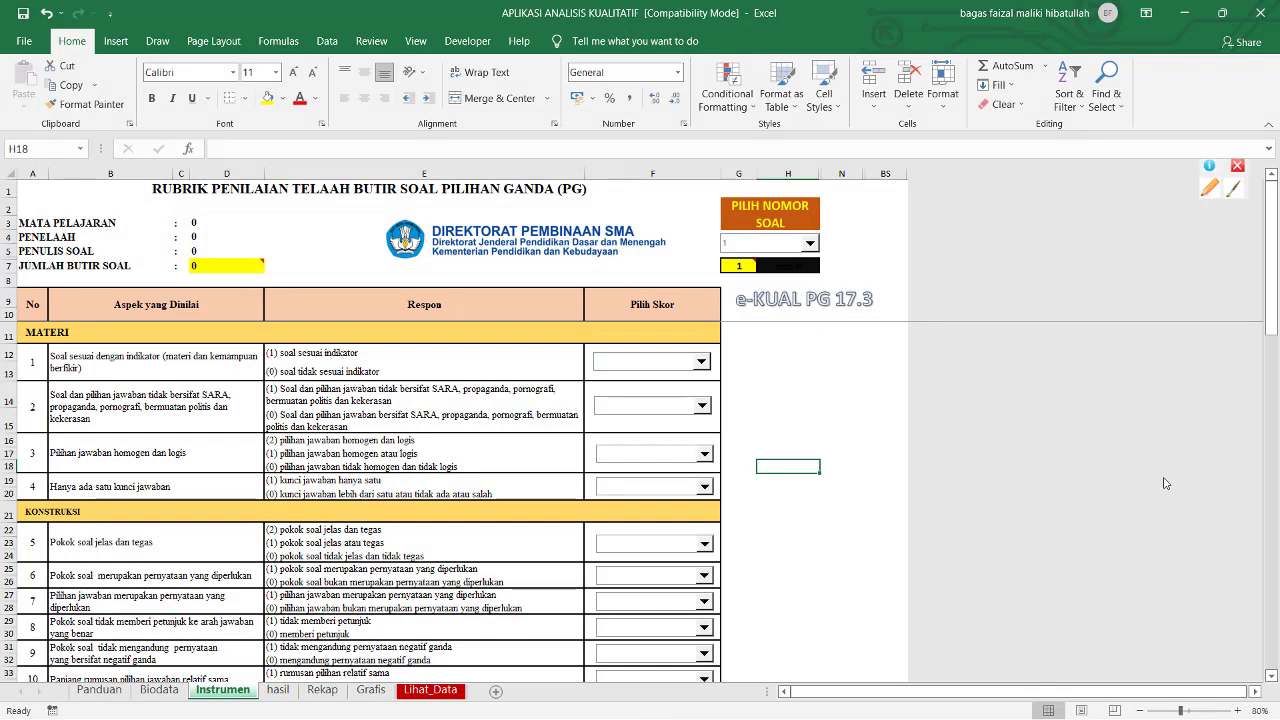
click(1239, 710)
click(1239, 710)
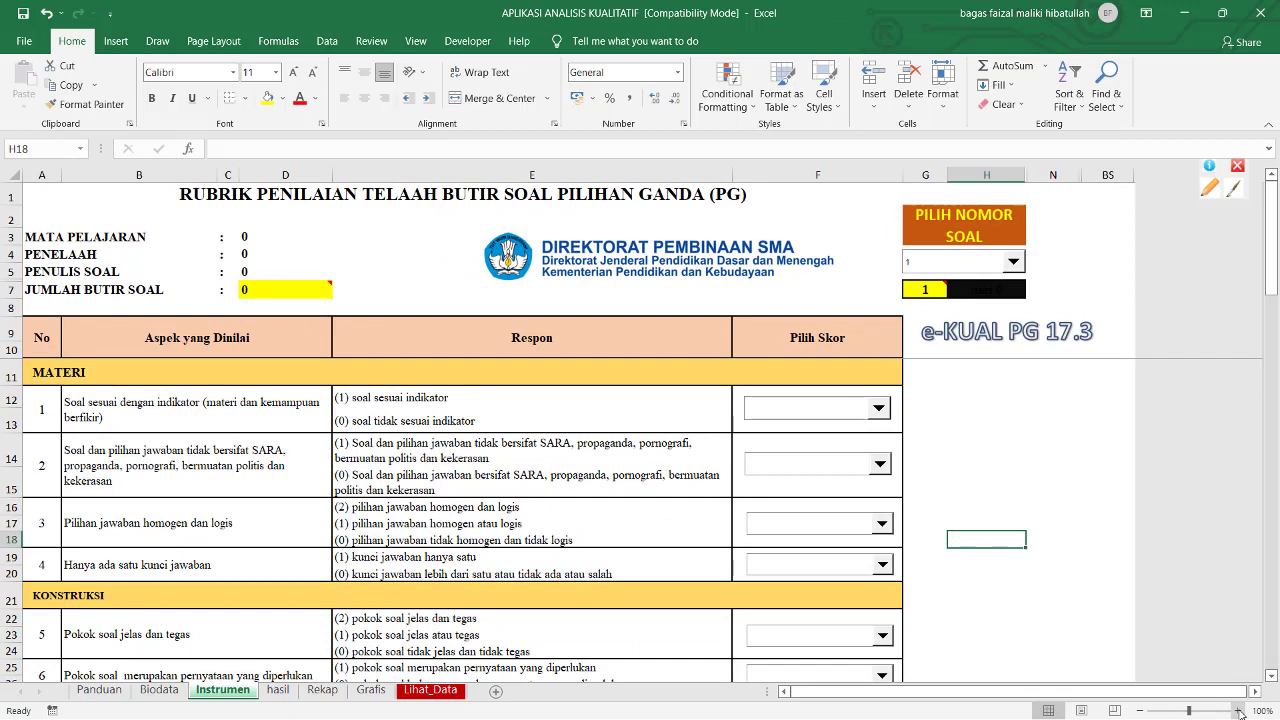
click(1239, 710)
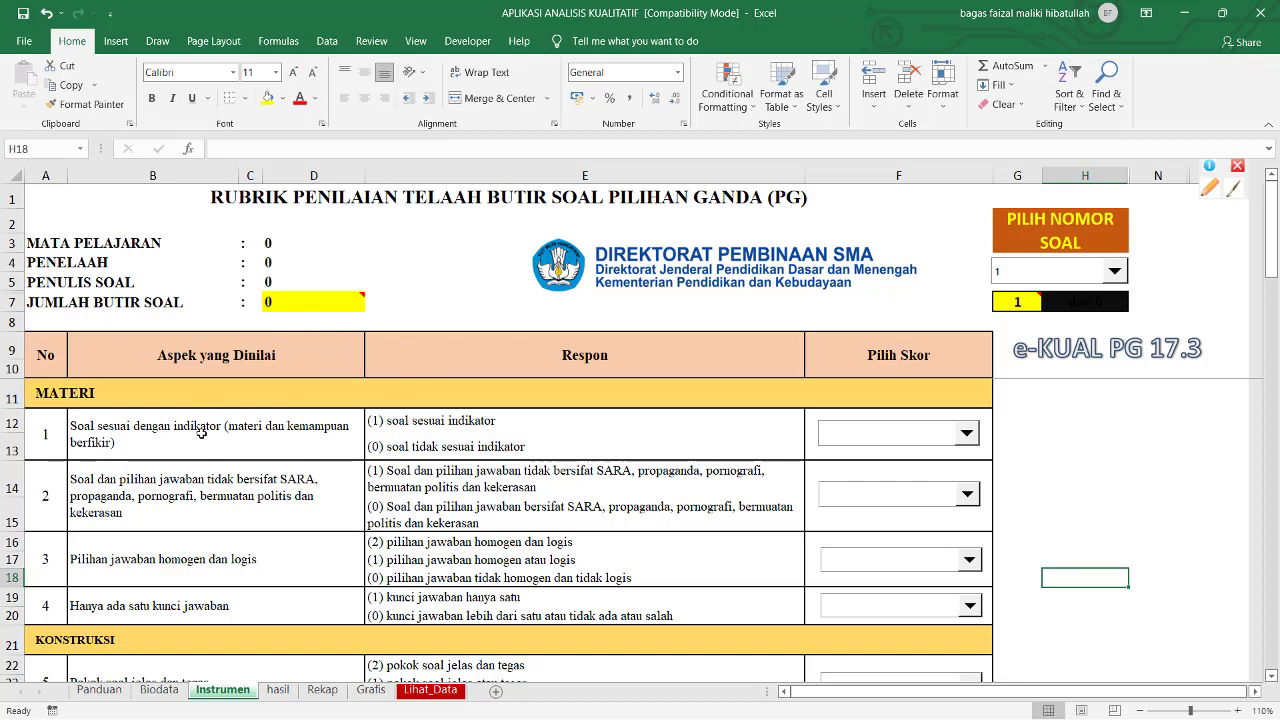
click(100, 690)
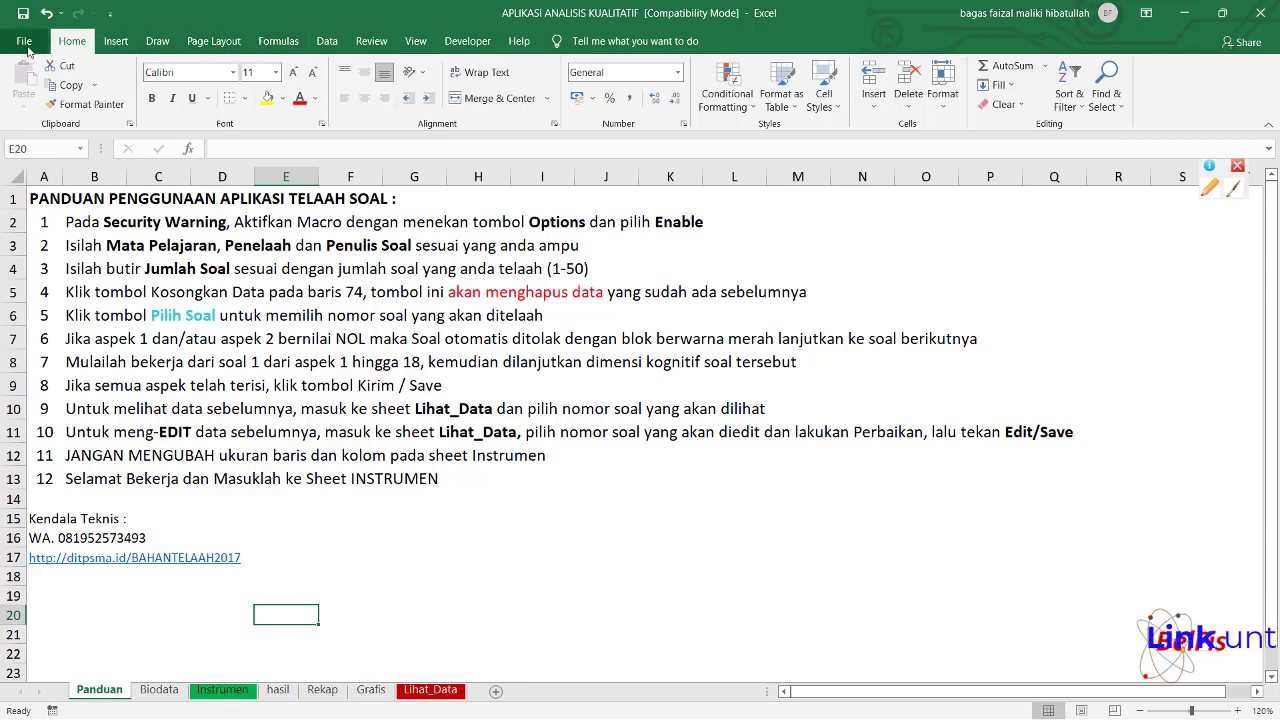
Show the Developer ribbon tab with its macro and add-in tools.
click(486, 45)
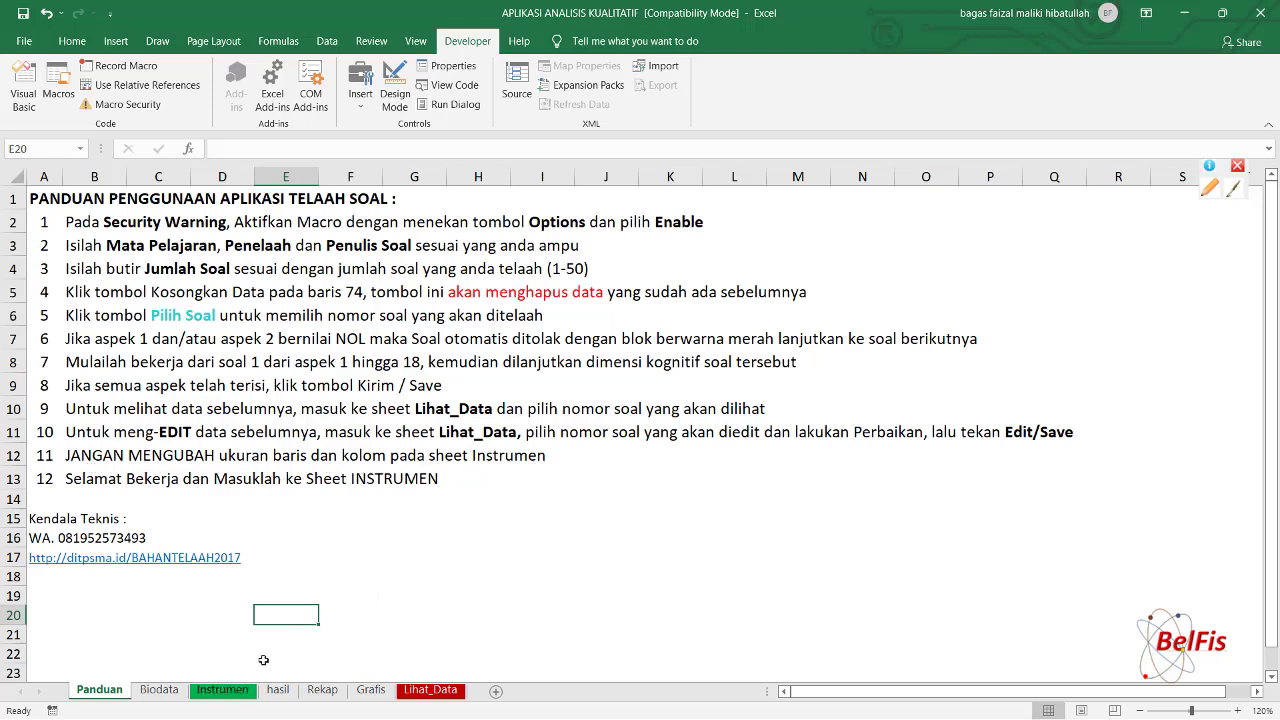
Return to the Instrumen sheet's multiple-choice review rubric.
click(226, 690)
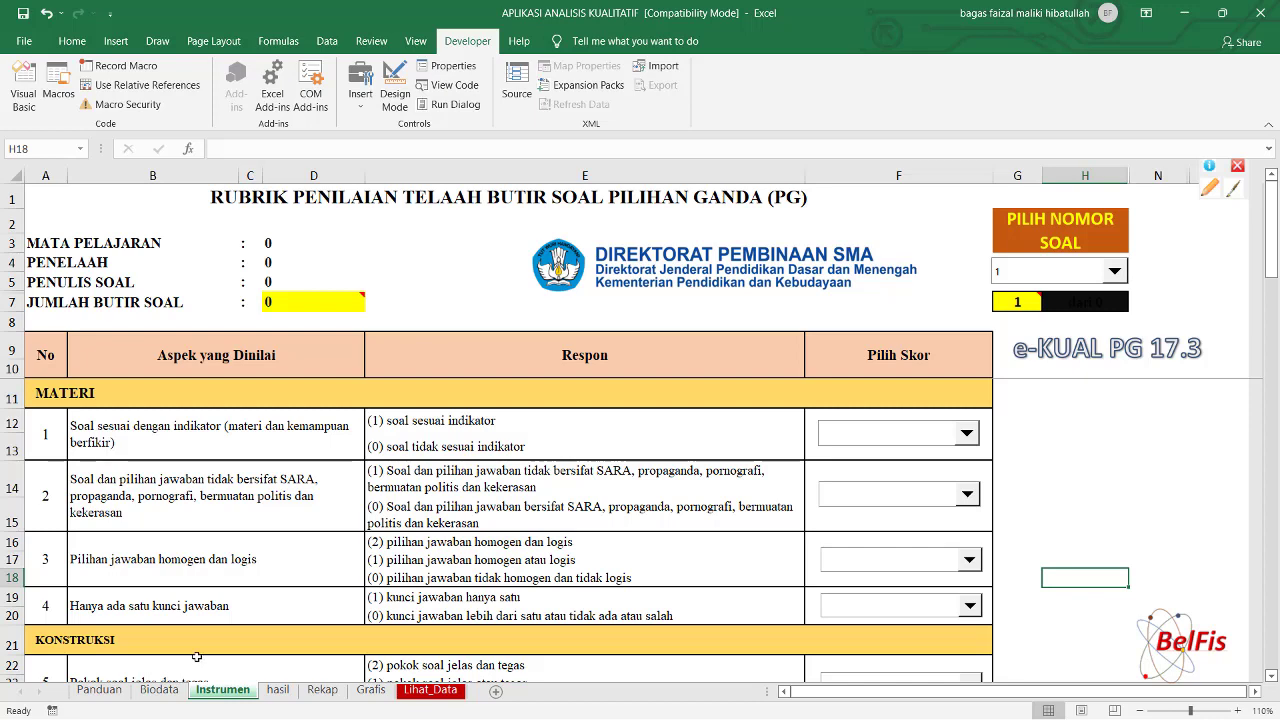
Glance over the Panduan guide, then go to the blank Biodata form.
click(100, 691)
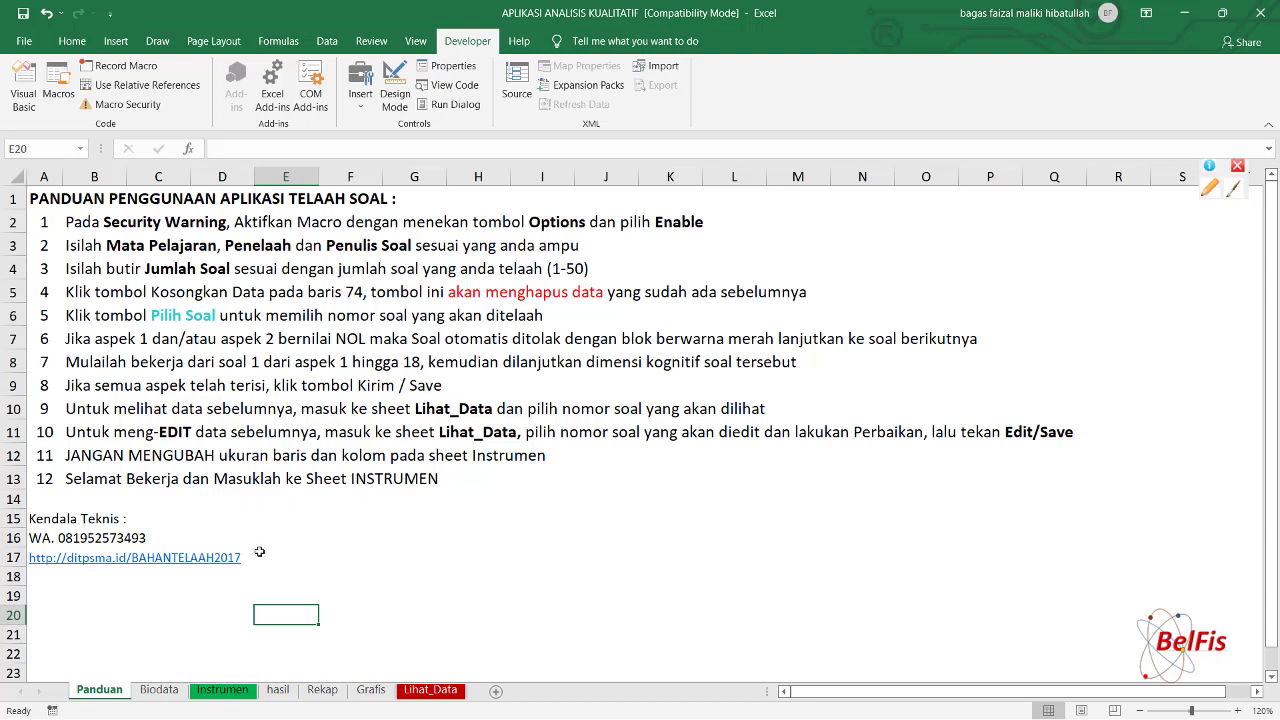
click(160, 690)
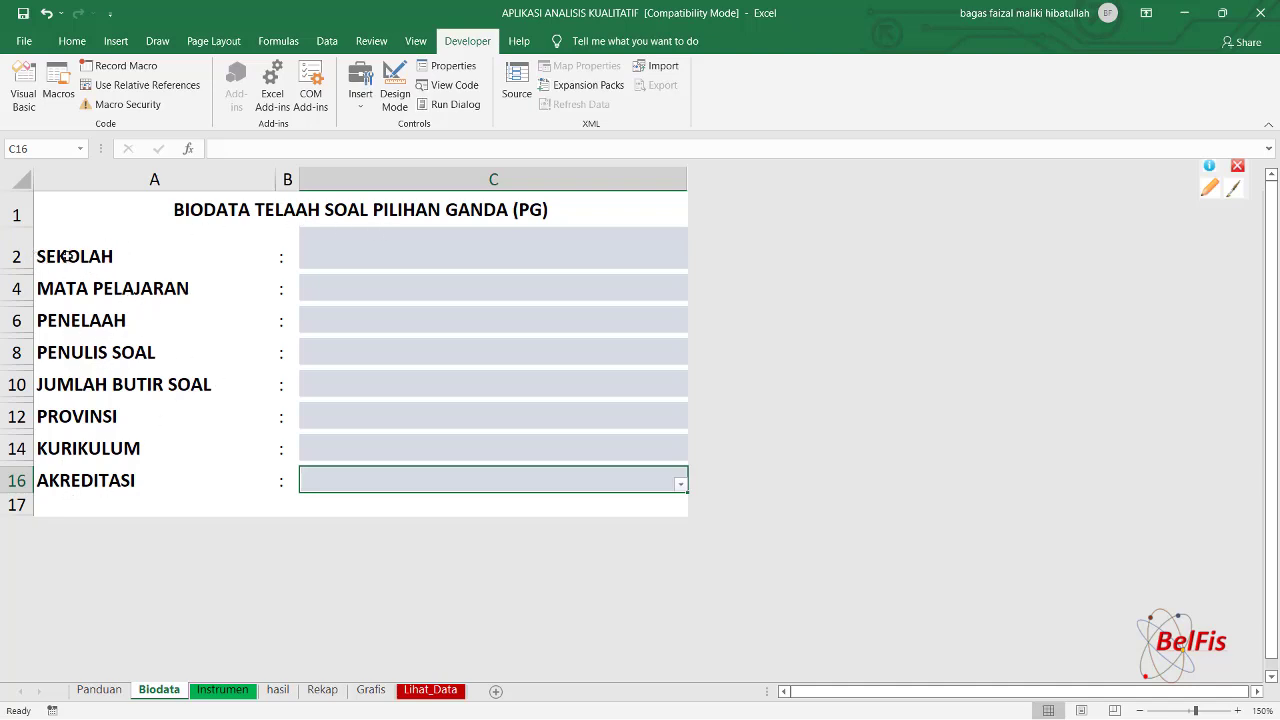
Enter SMAN 12 BEKASI in C2 and FISIKA in C4, in capitals.
click(386, 258)
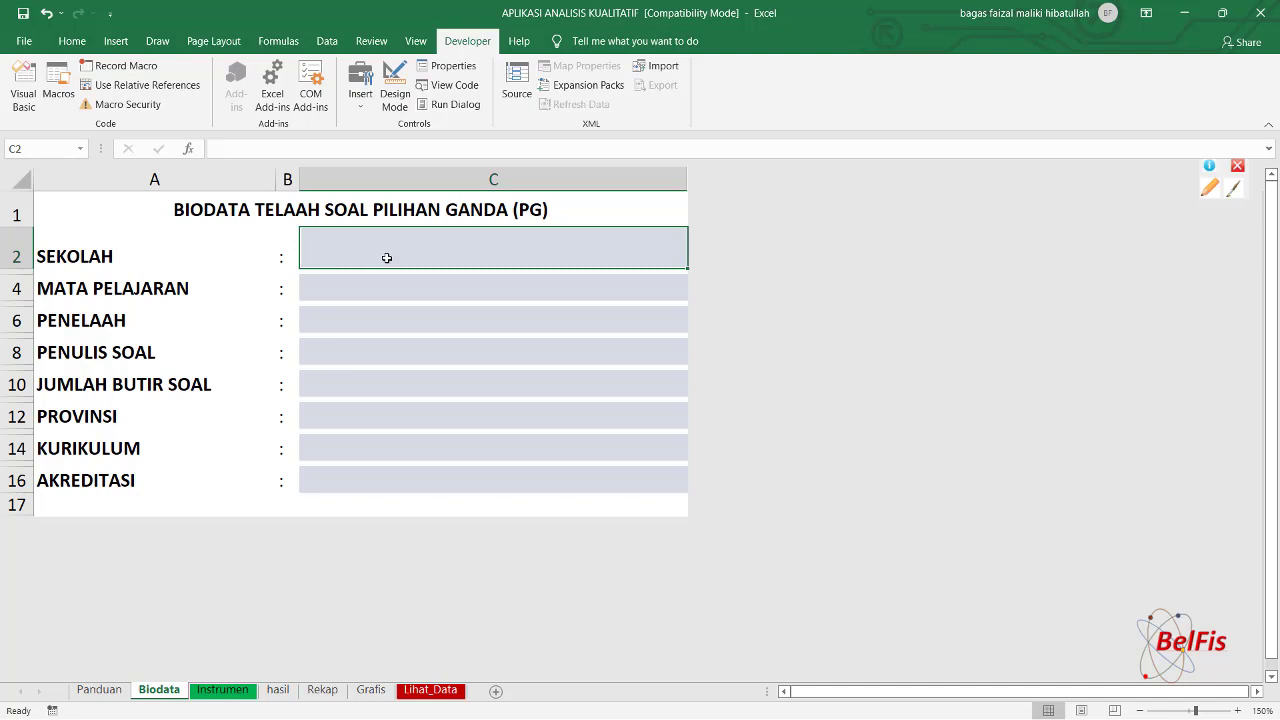
key(Caps_Lock)
text(SMAN )
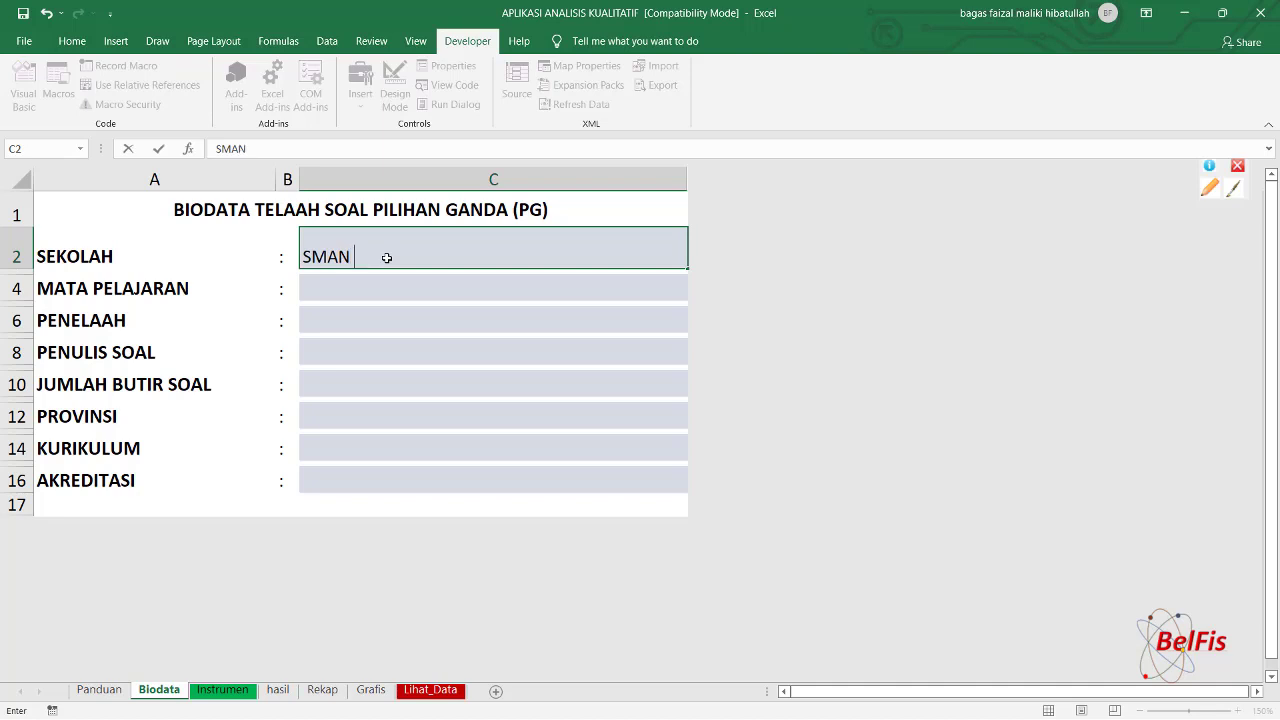
text(12 BEKASI)
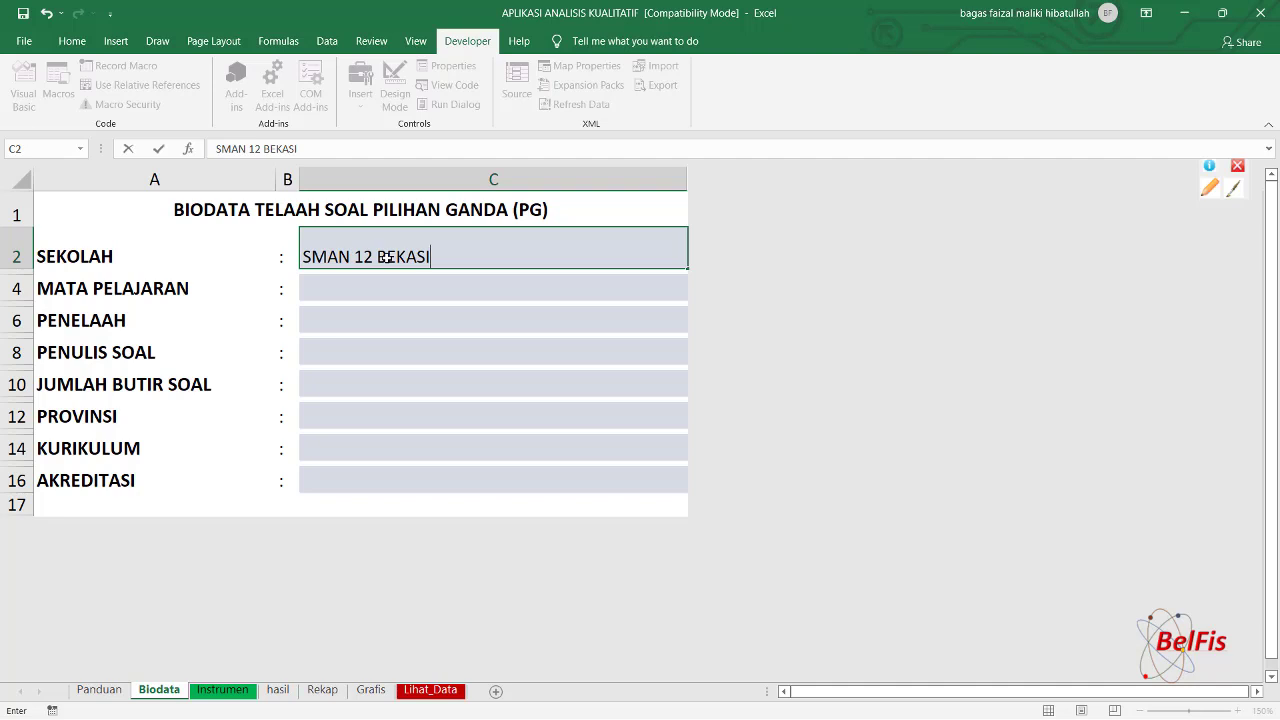
click(397, 298)
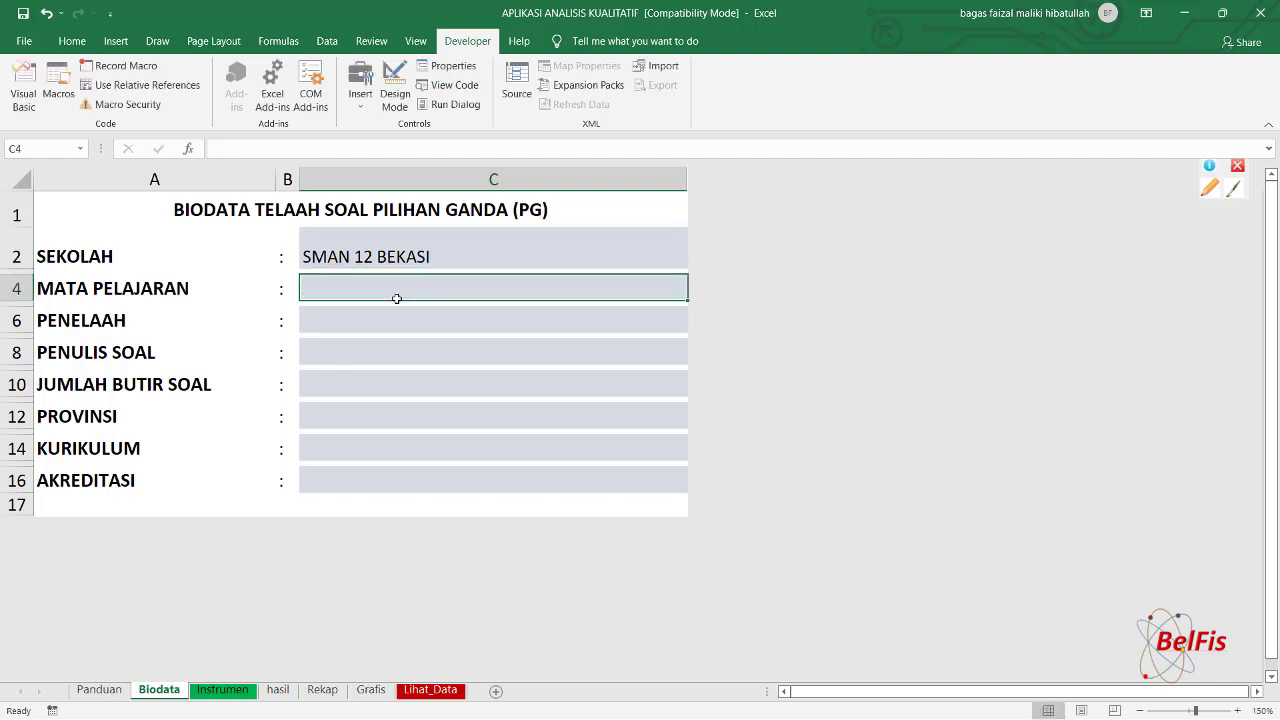
text(F)
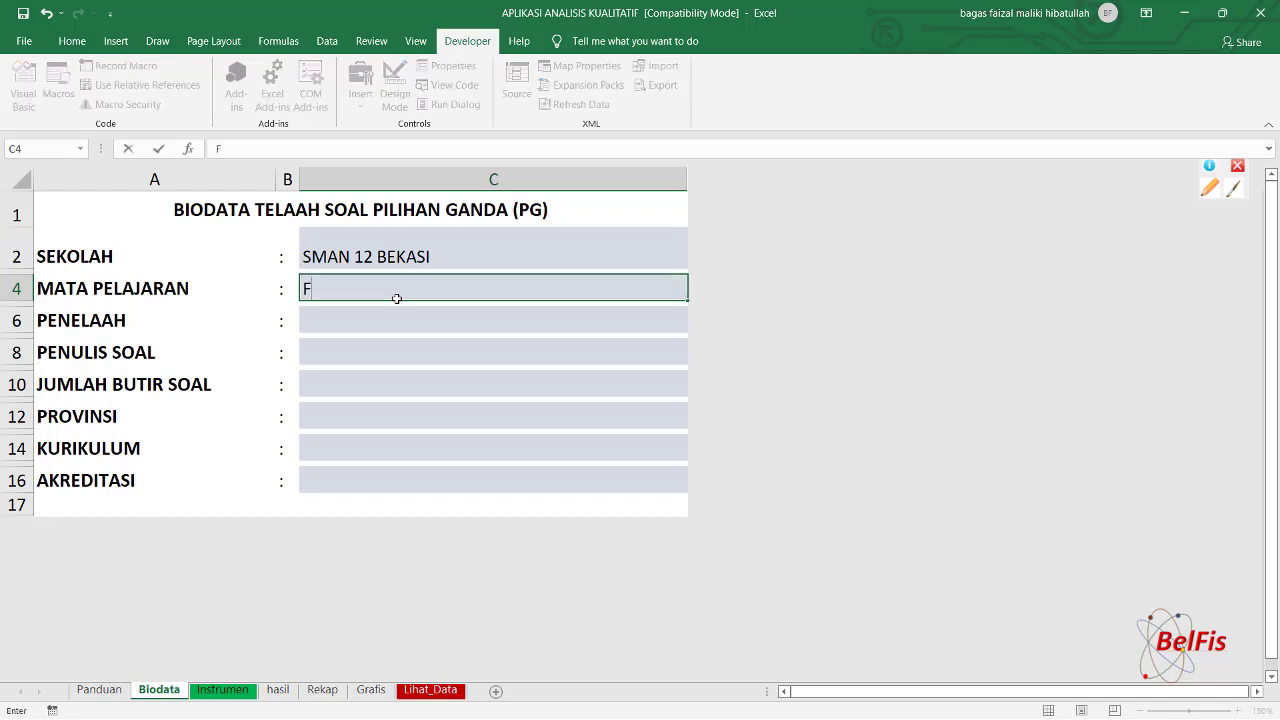
text(ISIKA)
click(378, 323)
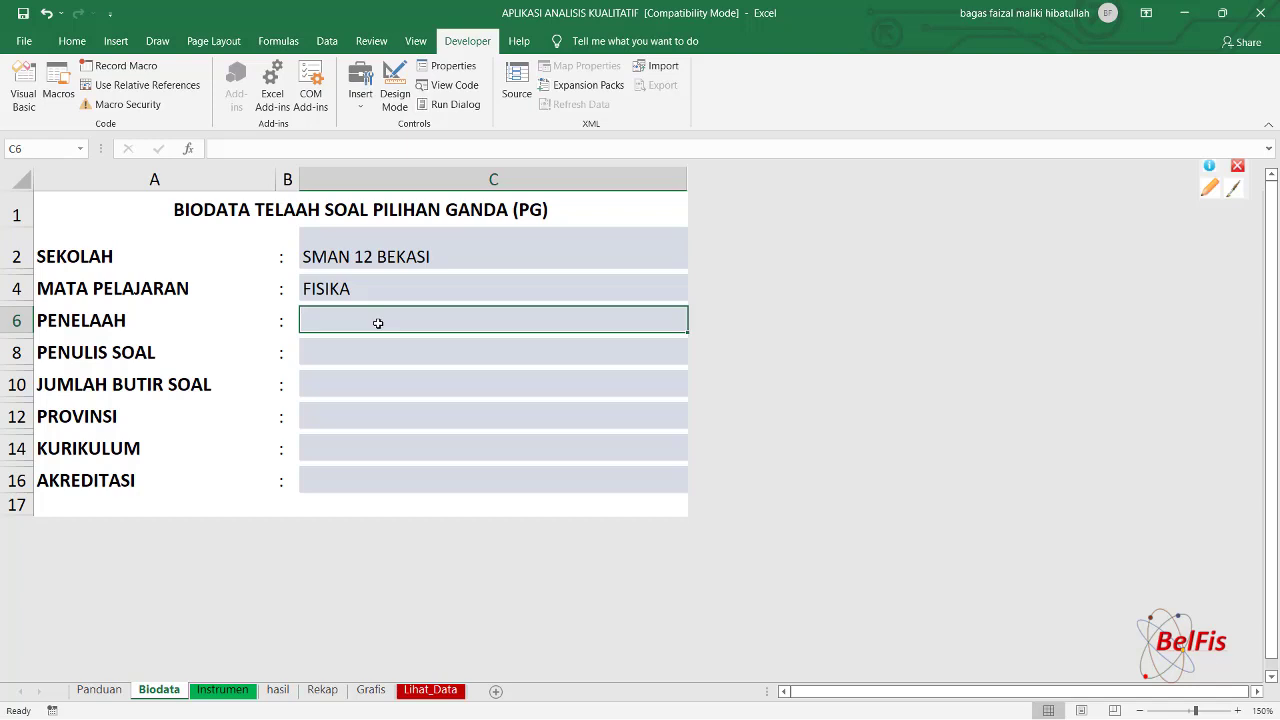
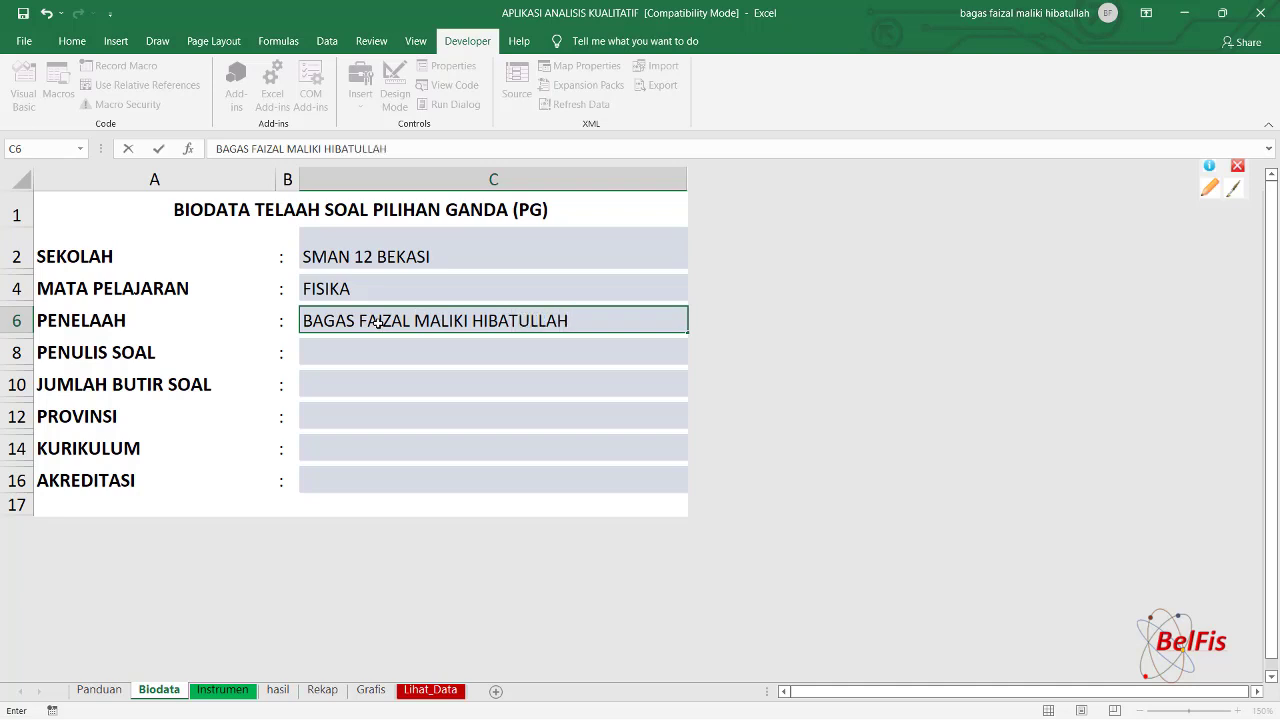
Fill in the reviewer's and question writer's names and 30 as the item count.
click(377, 360)
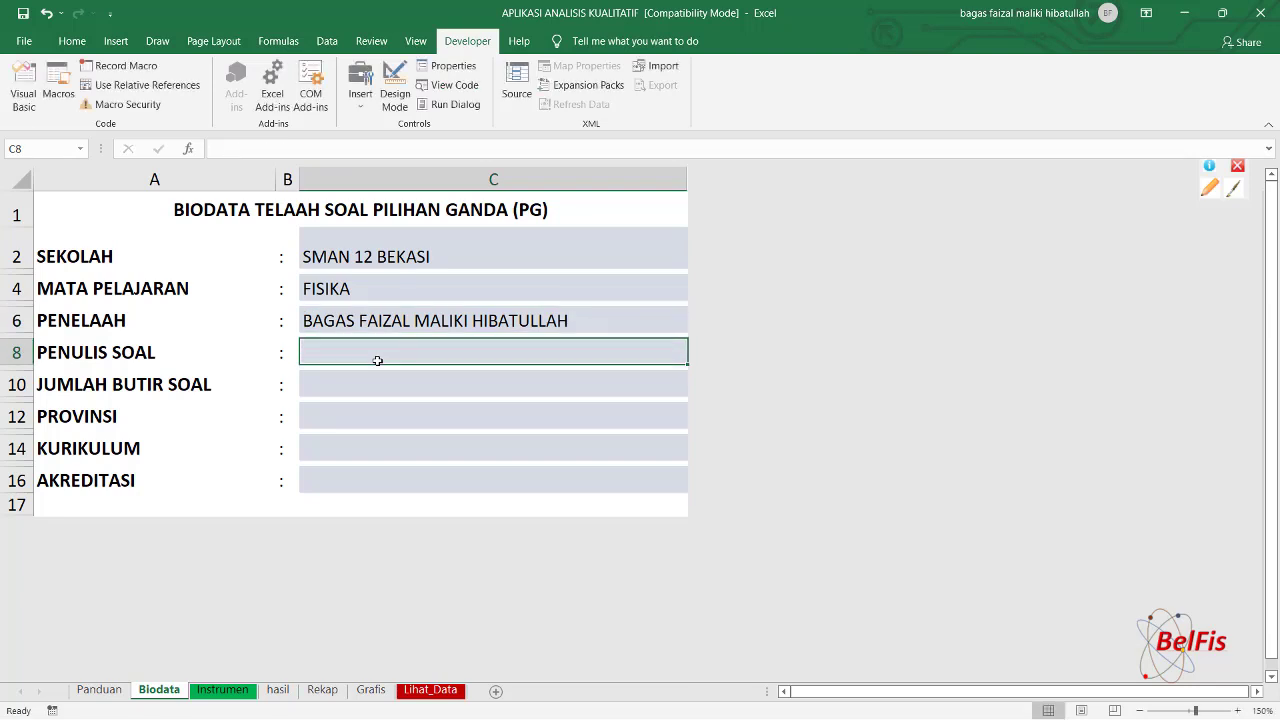
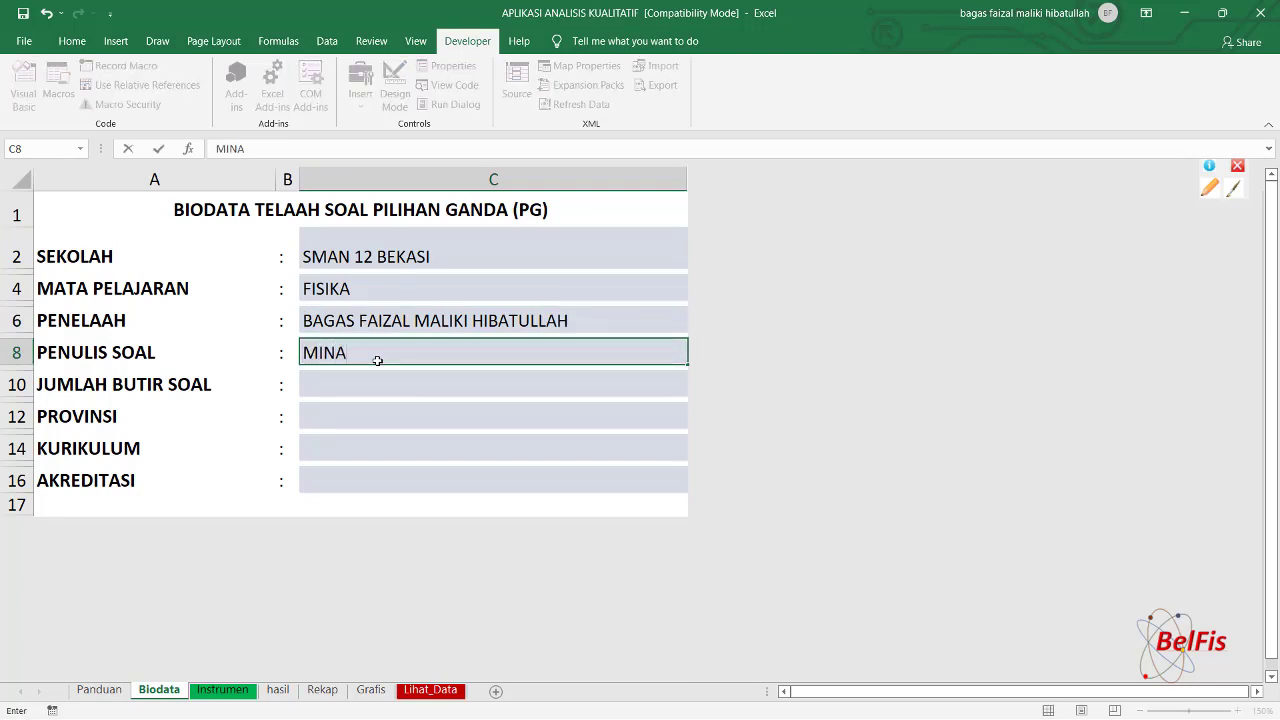
key(Return)
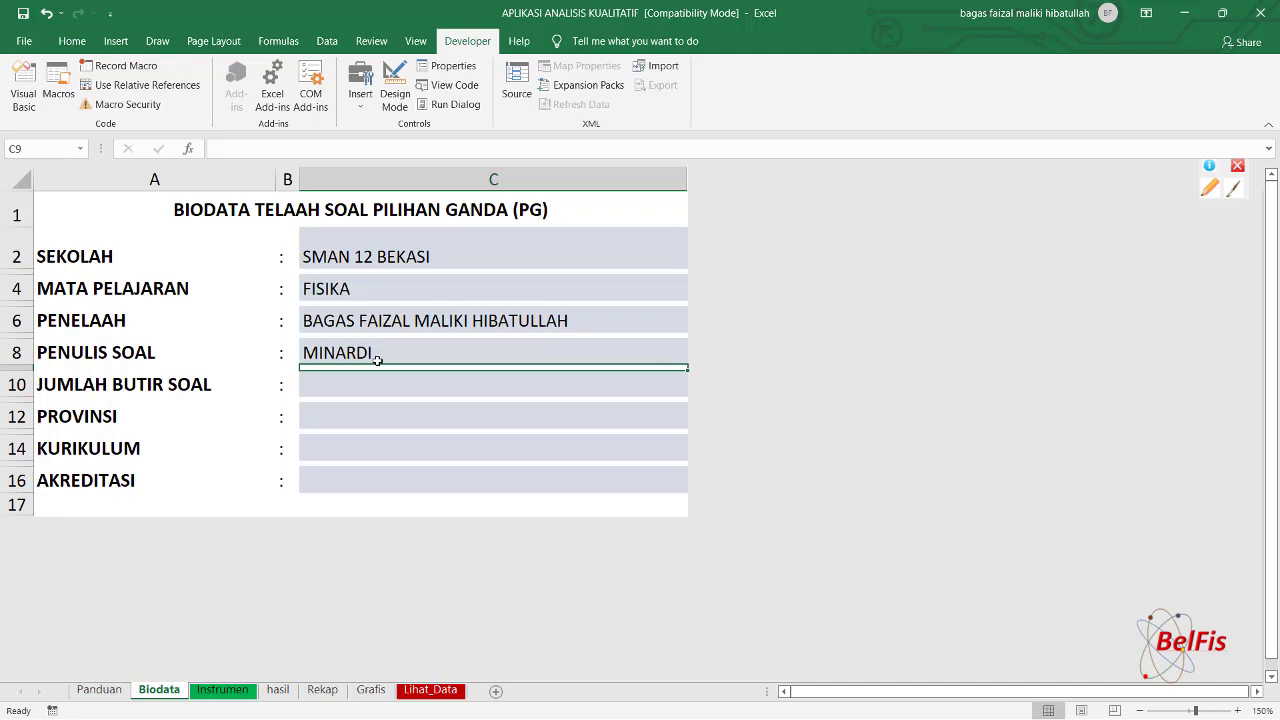
key(Return)
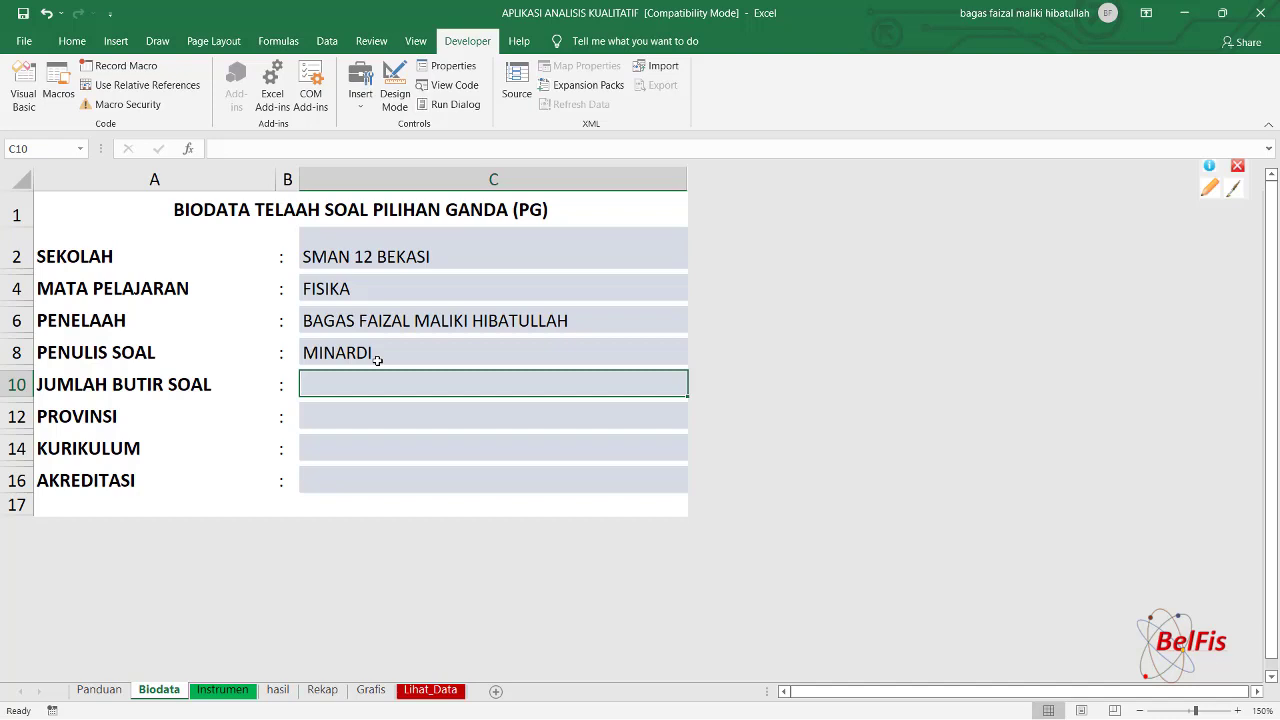
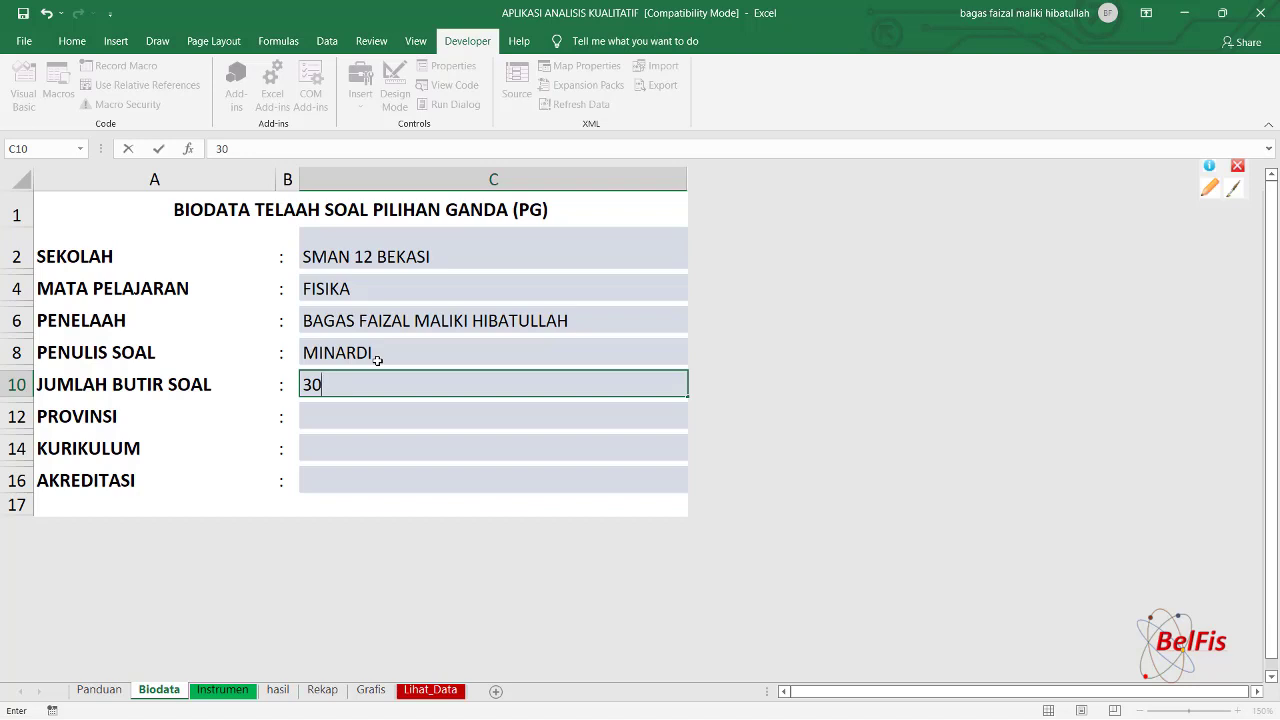
key(ctrl+Return)
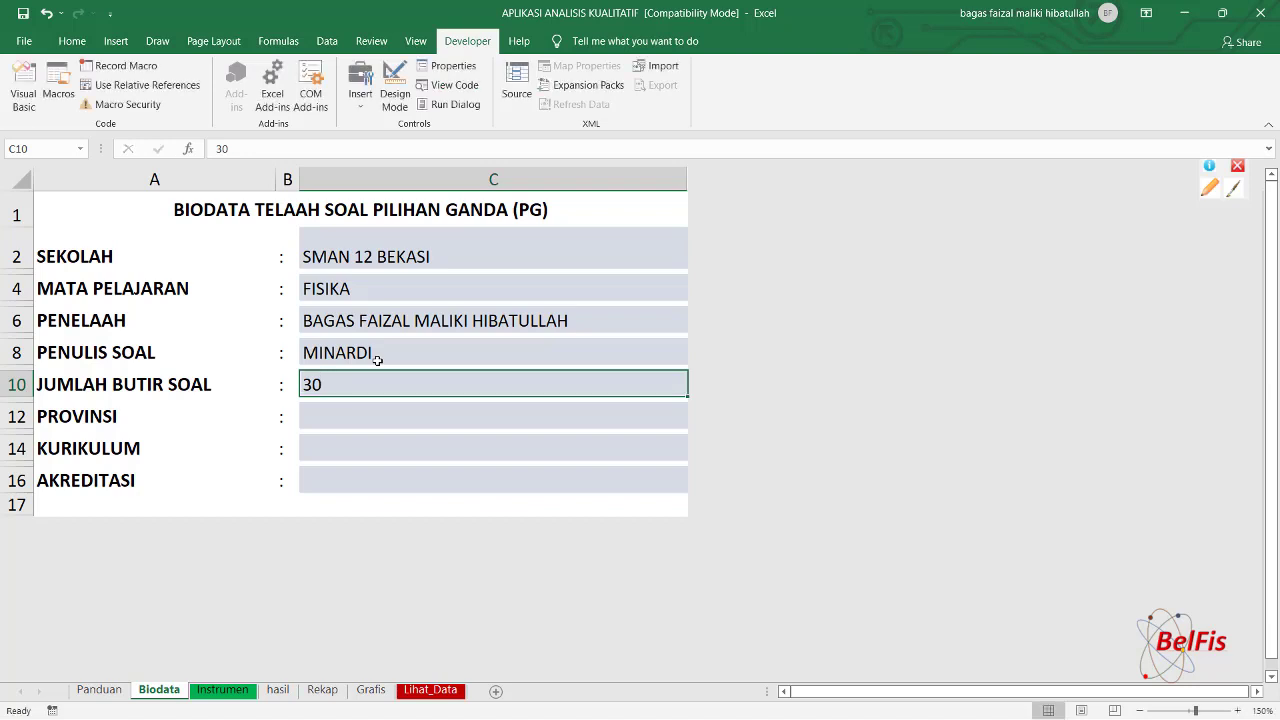
Enter JAWA BARAT, K-2013 and accreditation A, then return to the Instrumen sheet.
click(372, 417)
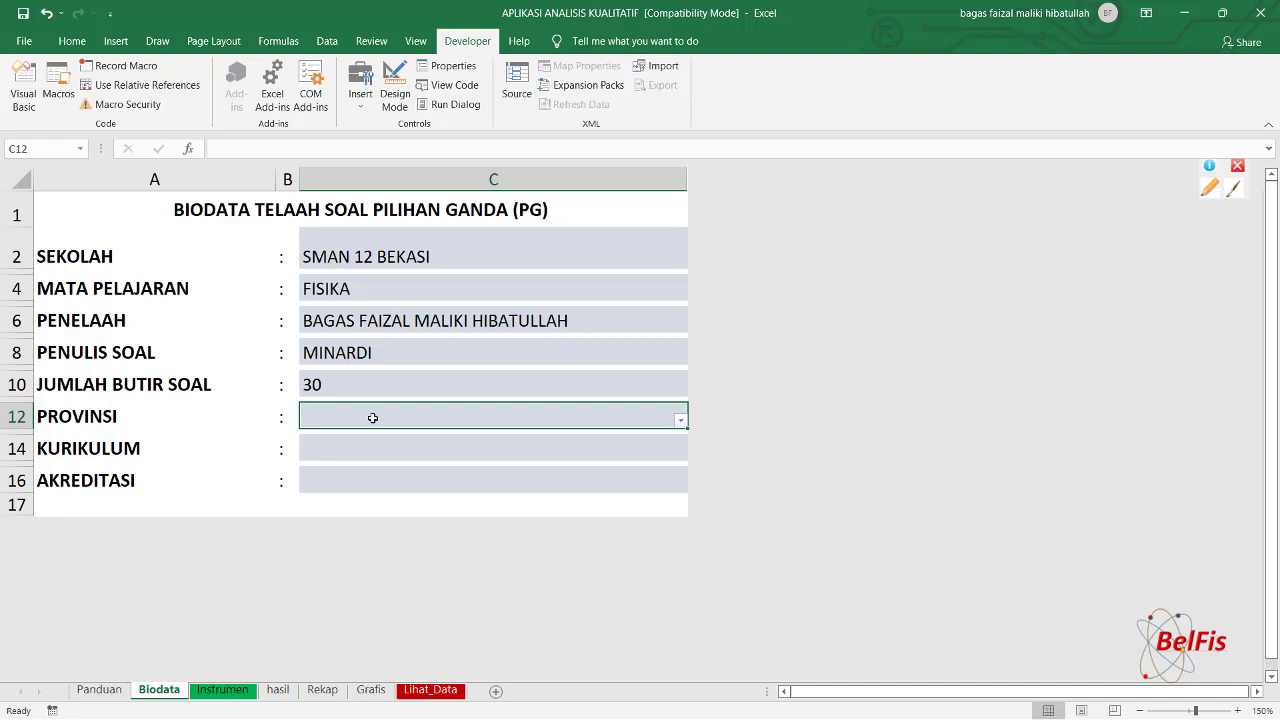
text(JAW)
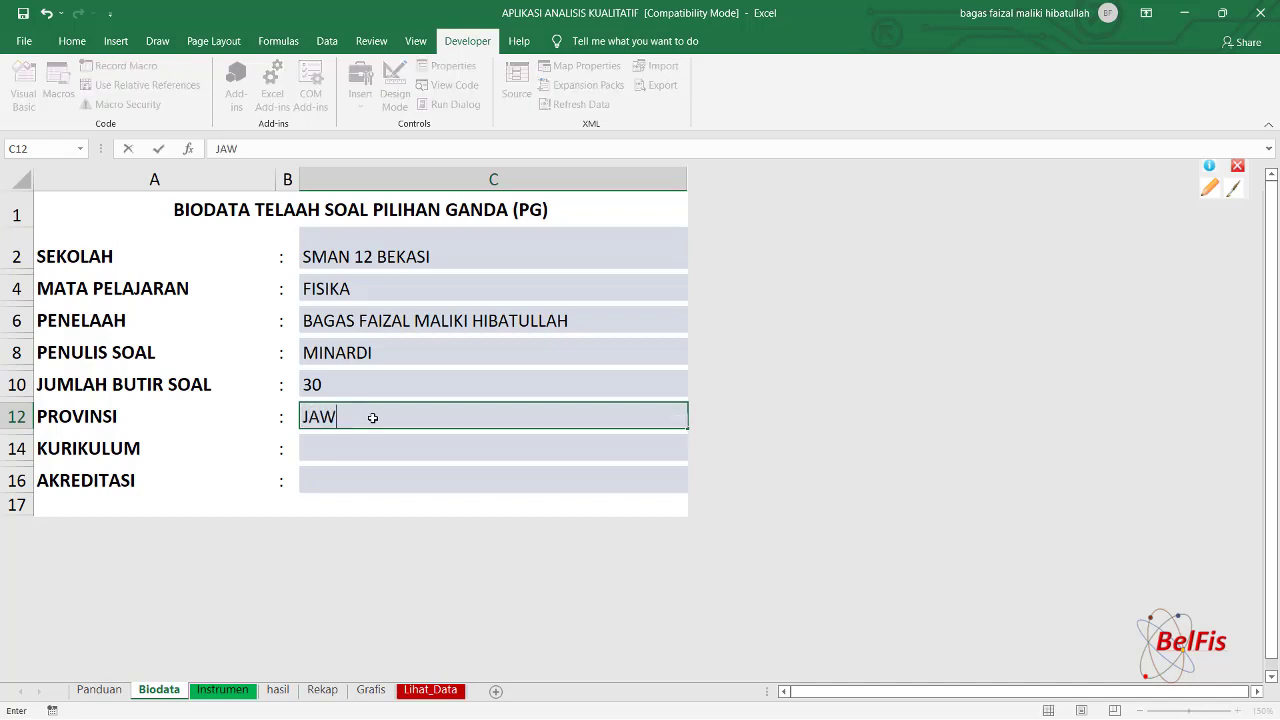
text(A BARAT)
click(369, 450)
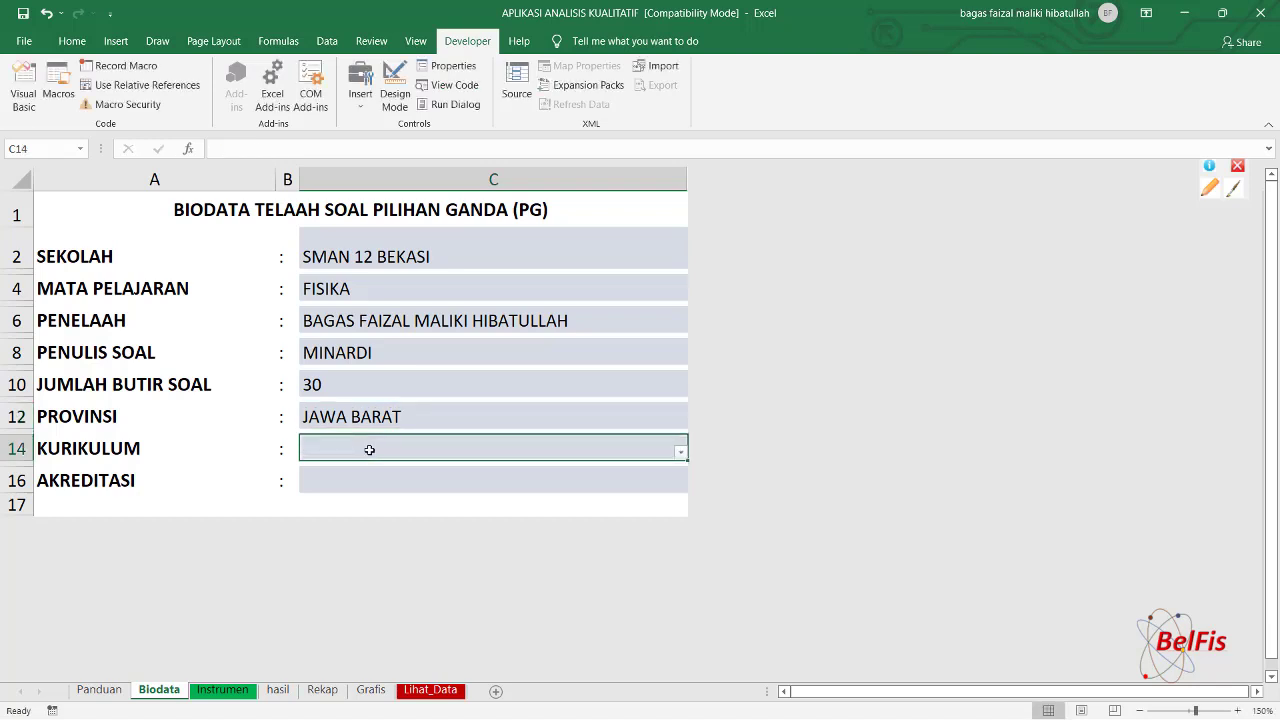
text(K)
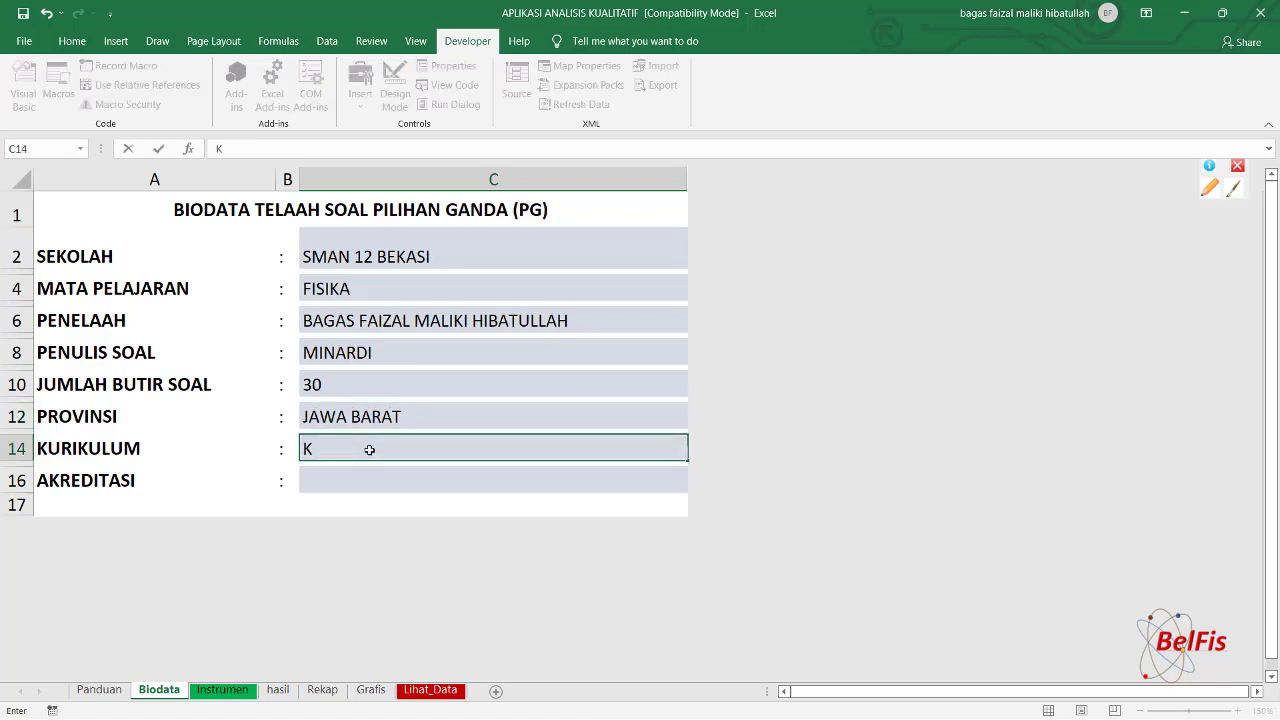
text(-2013)
click(340, 476)
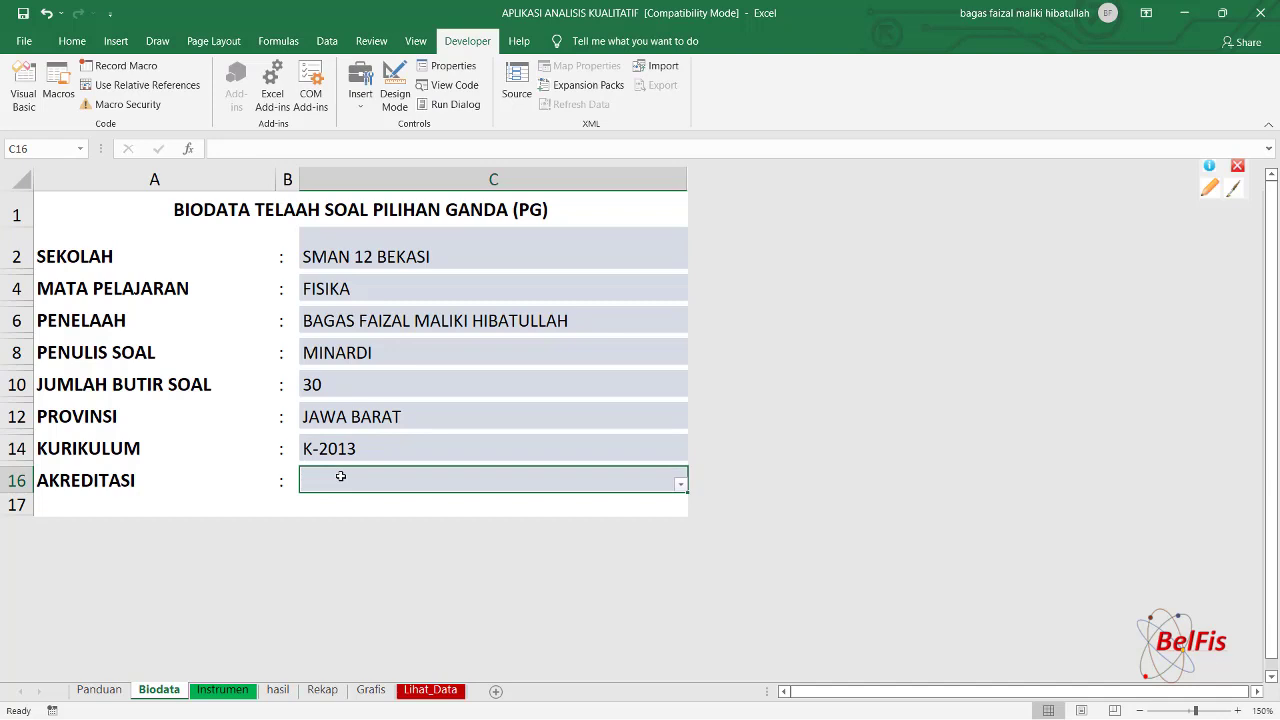
text(A)
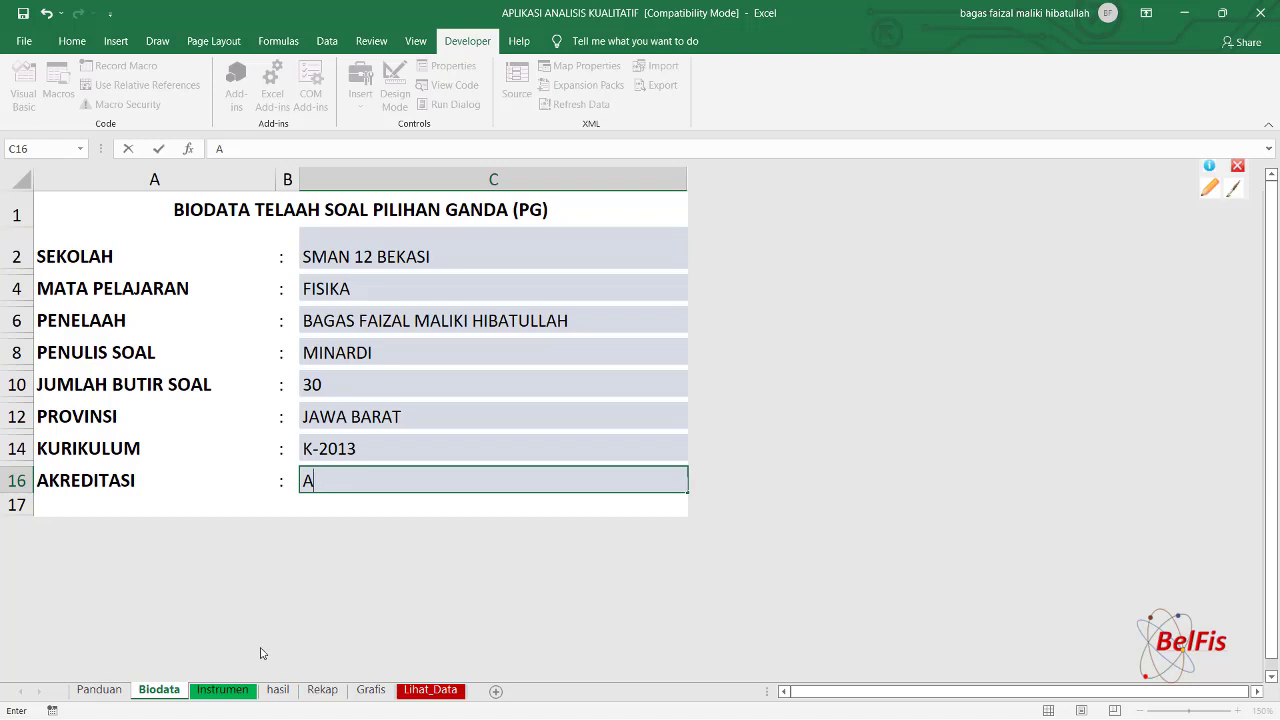
click(222, 690)
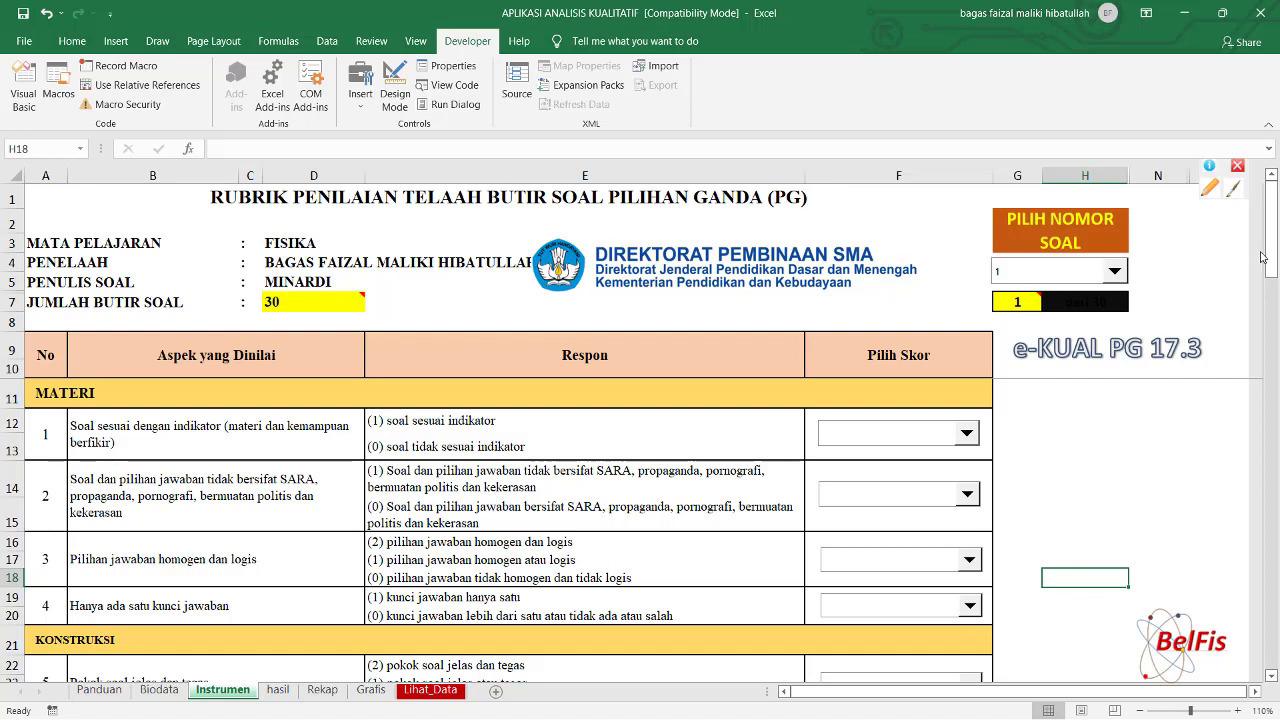
Scroll the Instrumen sheet down to the cognitive dimension list and KOSONGKAN DATA button.
drag(1276, 250, 1276, 336)
drag(1277, 390, 1277, 461)
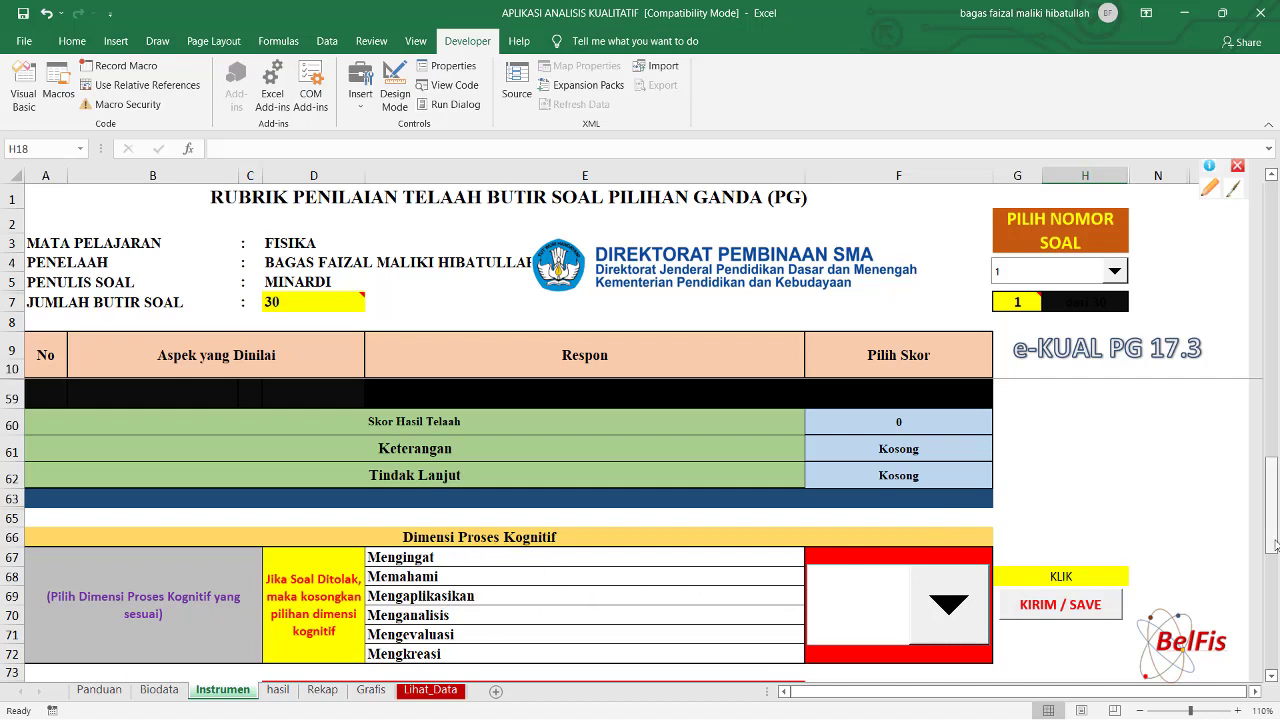
drag(1274, 512, 1272, 530)
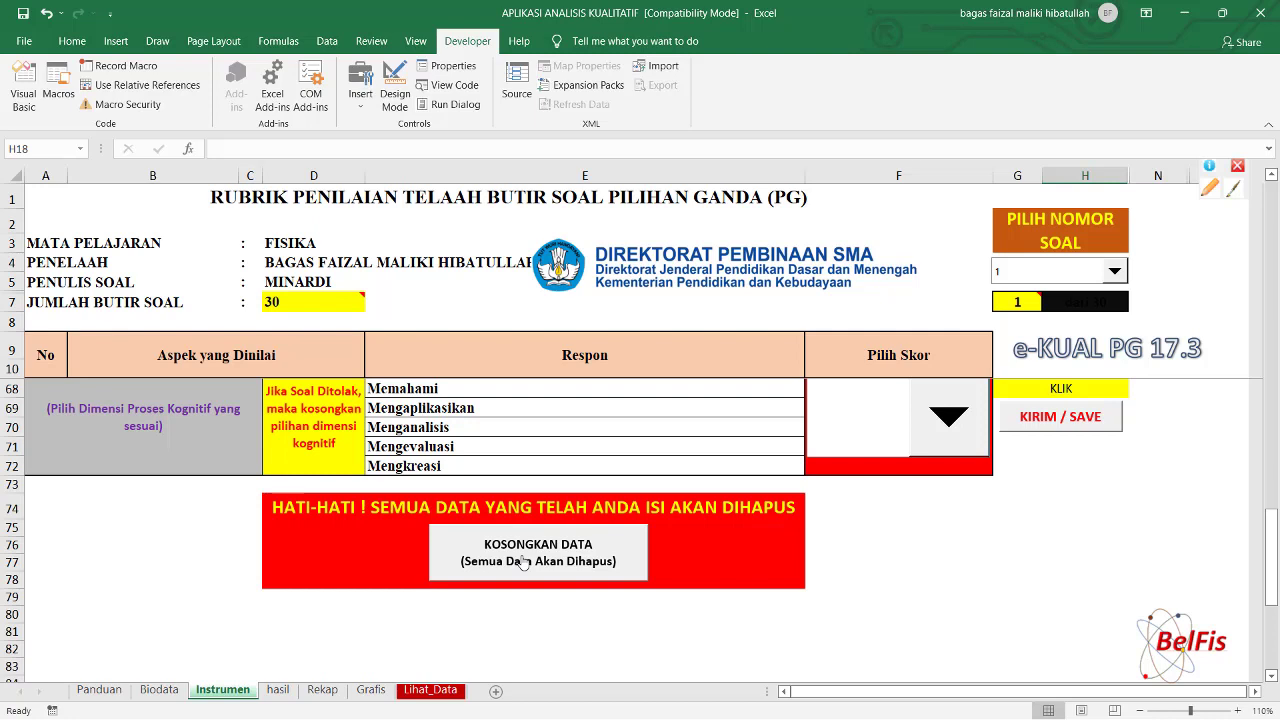
Clear all entered review data with KOSONGKAN DATA, confirming on the second attempt.
click(524, 563)
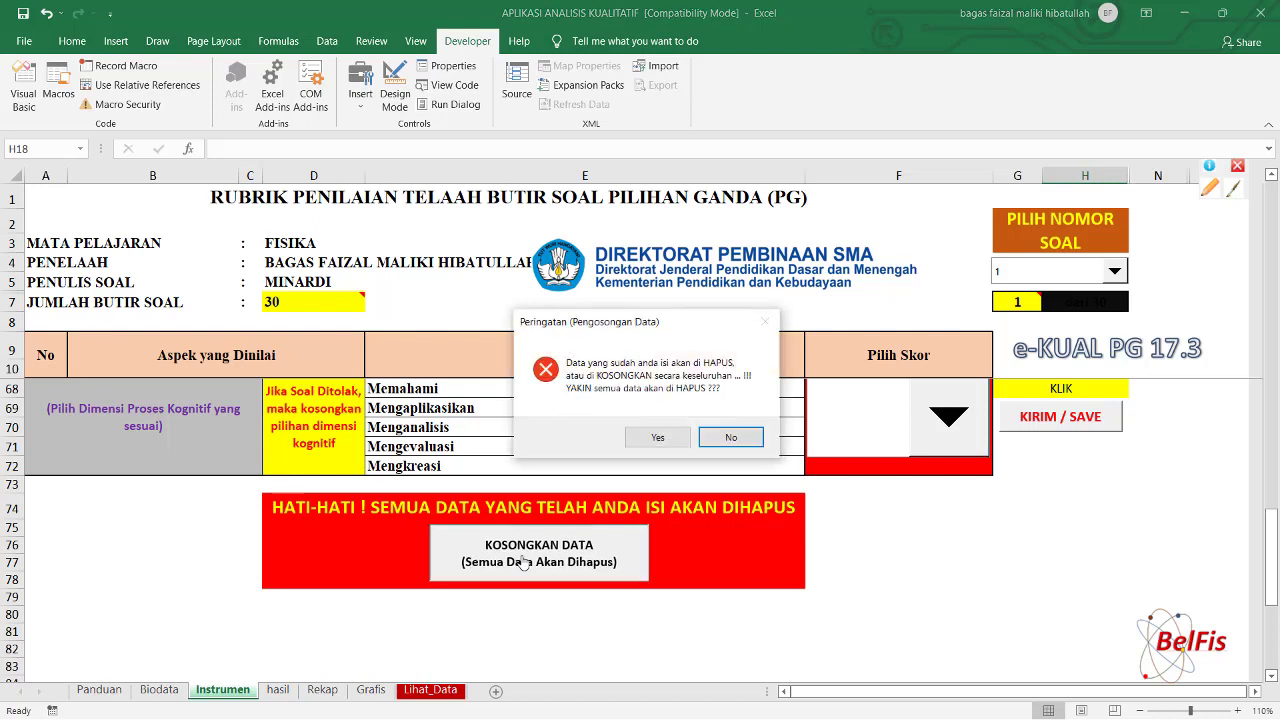
click(731, 438)
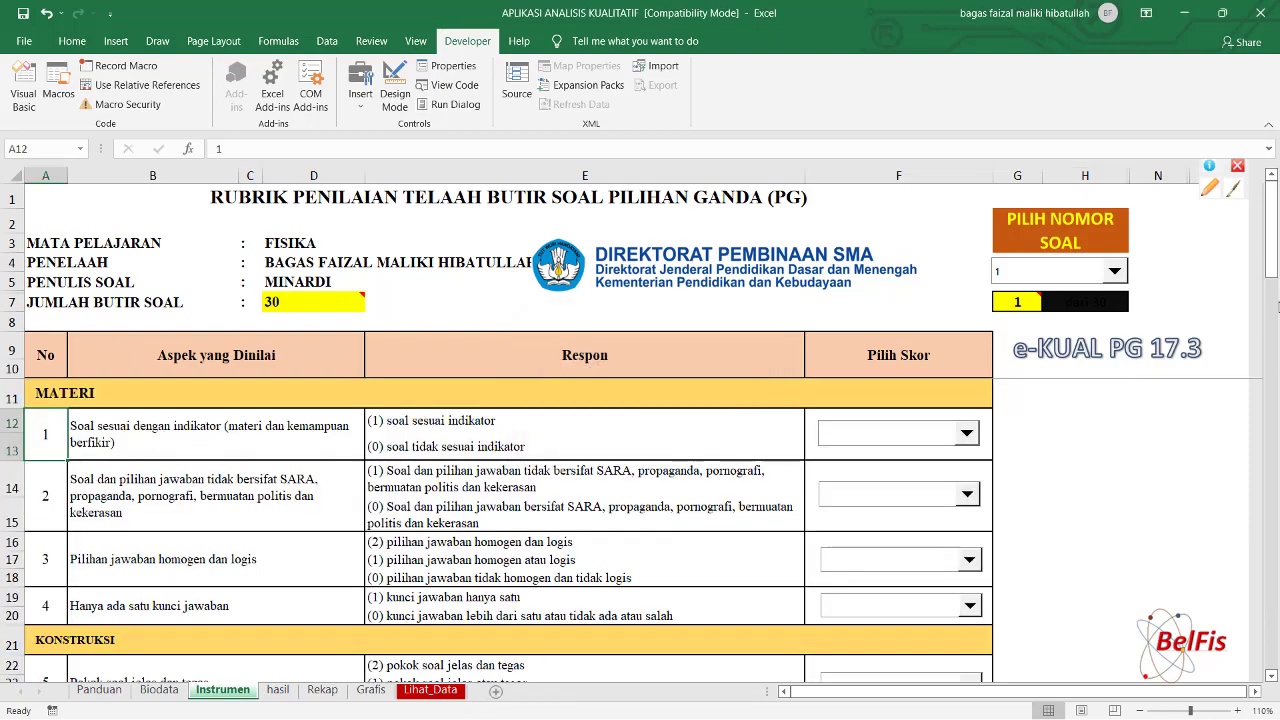
drag(1272, 220, 1272, 598)
scroll(696, 545, up, 2)
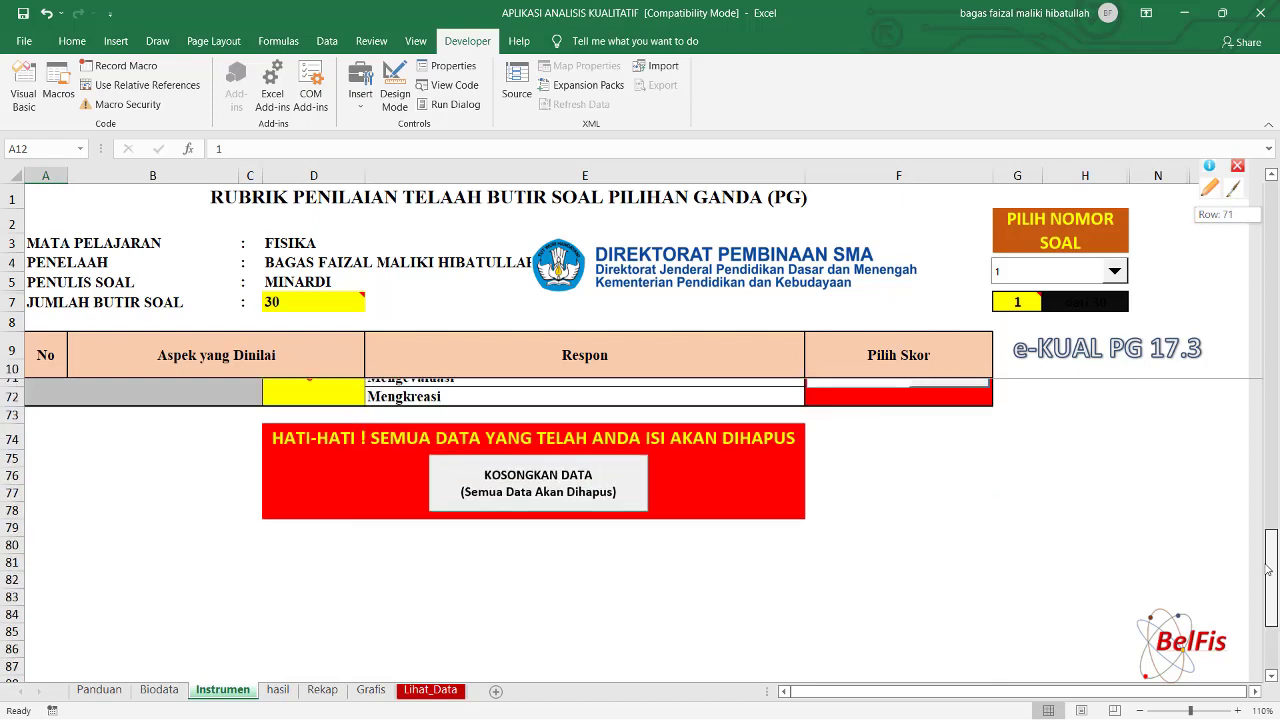
click(516, 478)
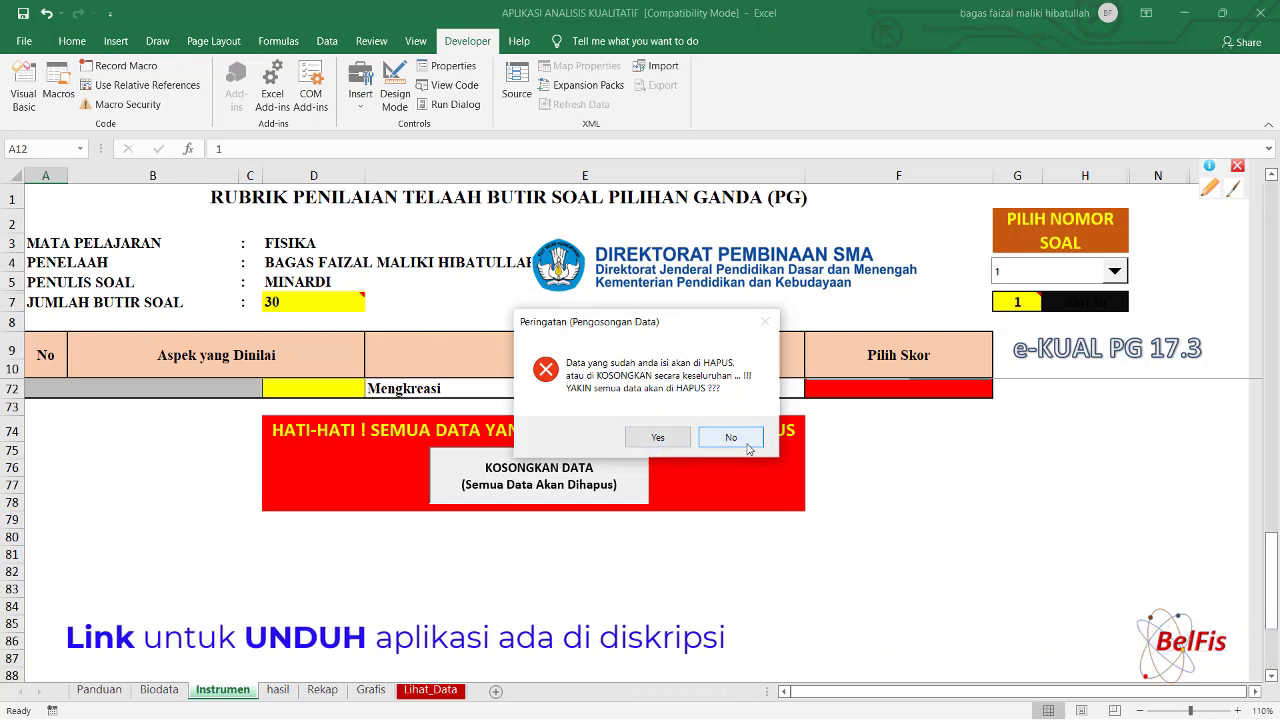
click(656, 438)
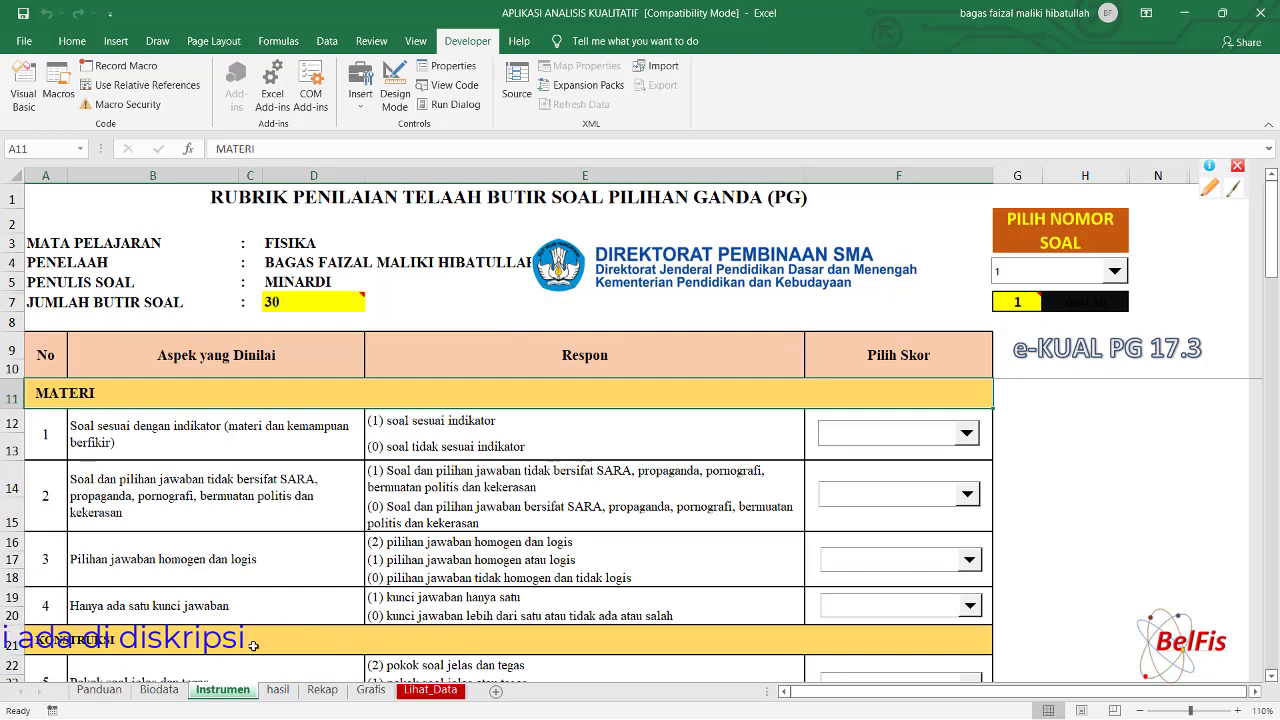
click(278, 693)
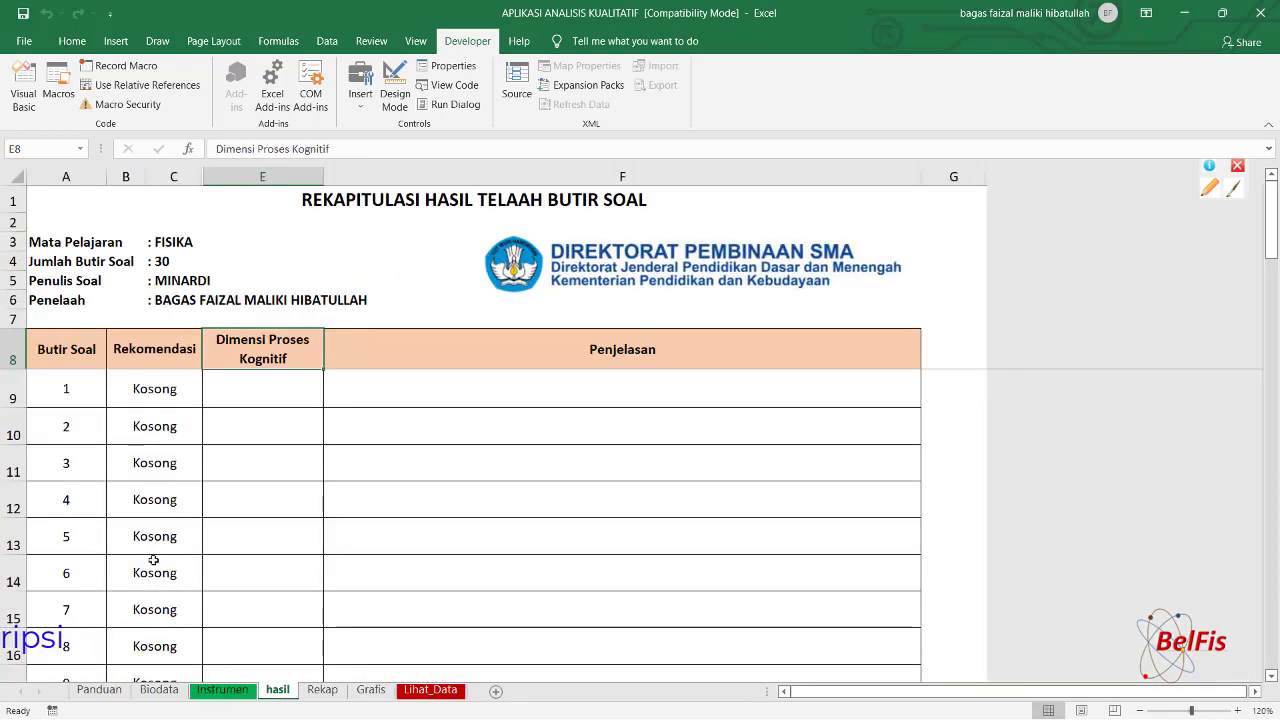
click(310, 697)
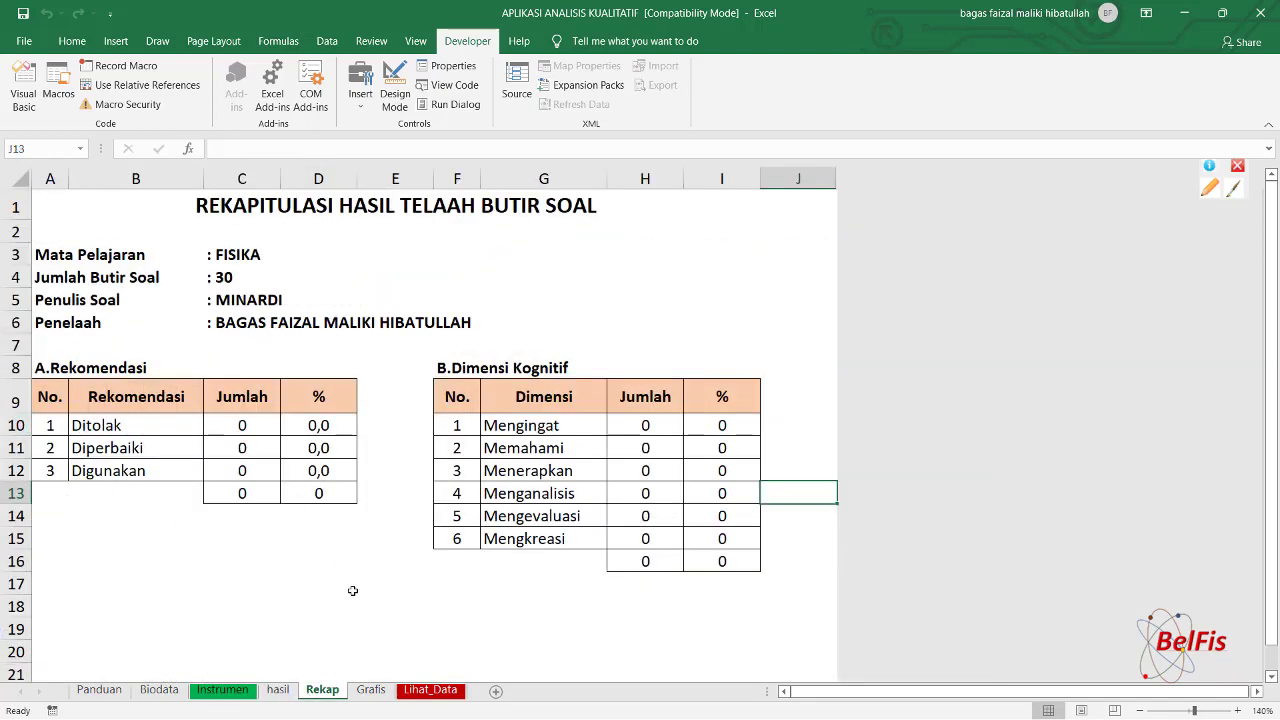
click(370, 690)
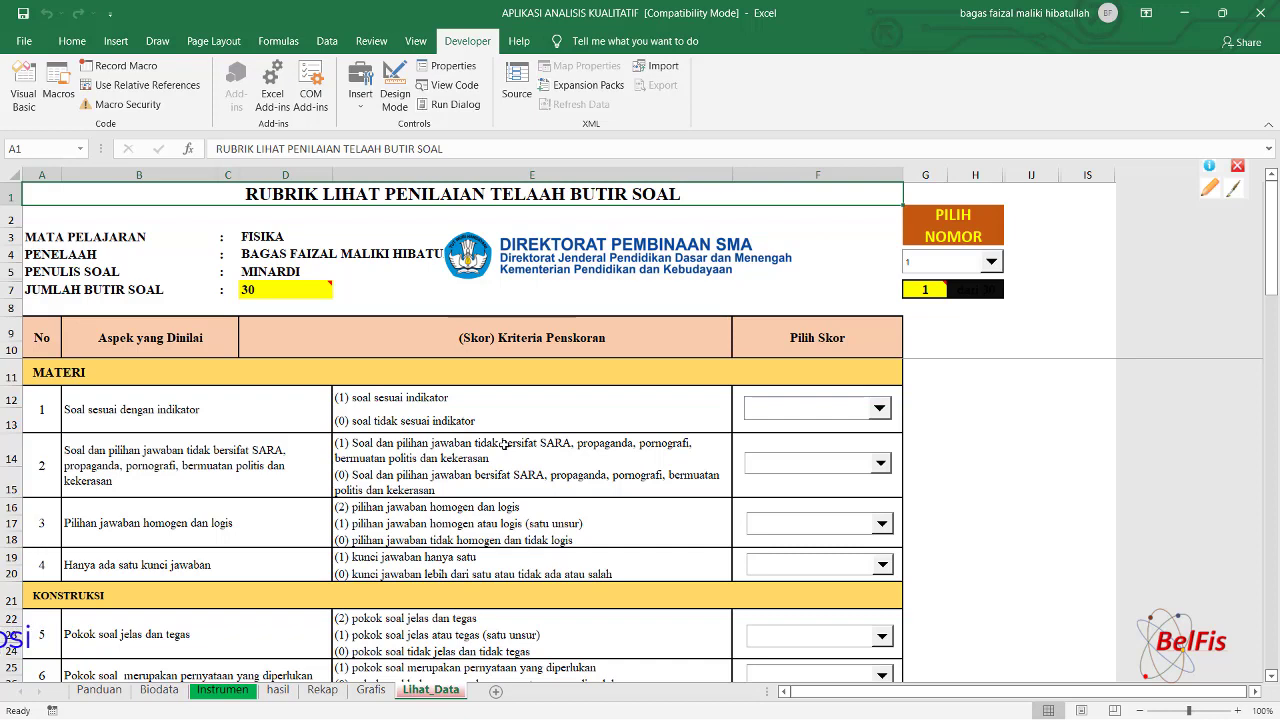
click(234, 694)
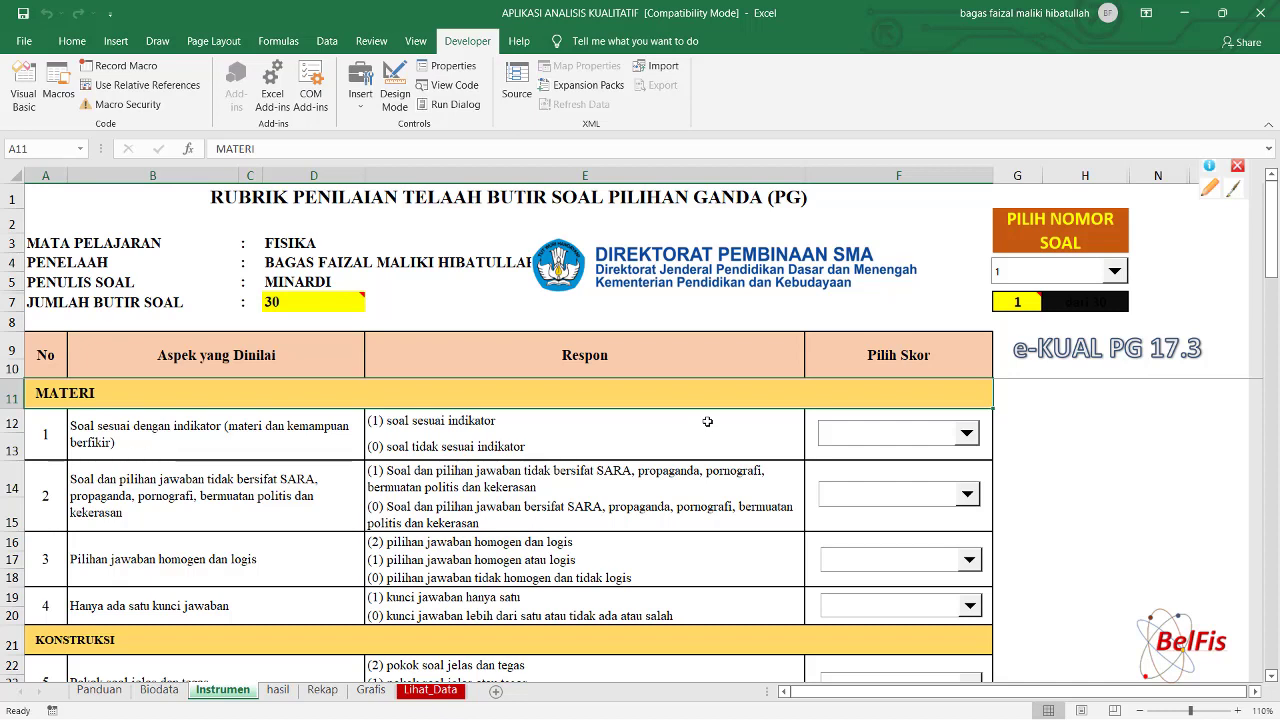
Score item 1's four MATERI aspects as 1, 1, 2 and 1 in the Pilih Skor dropdowns.
click(967, 435)
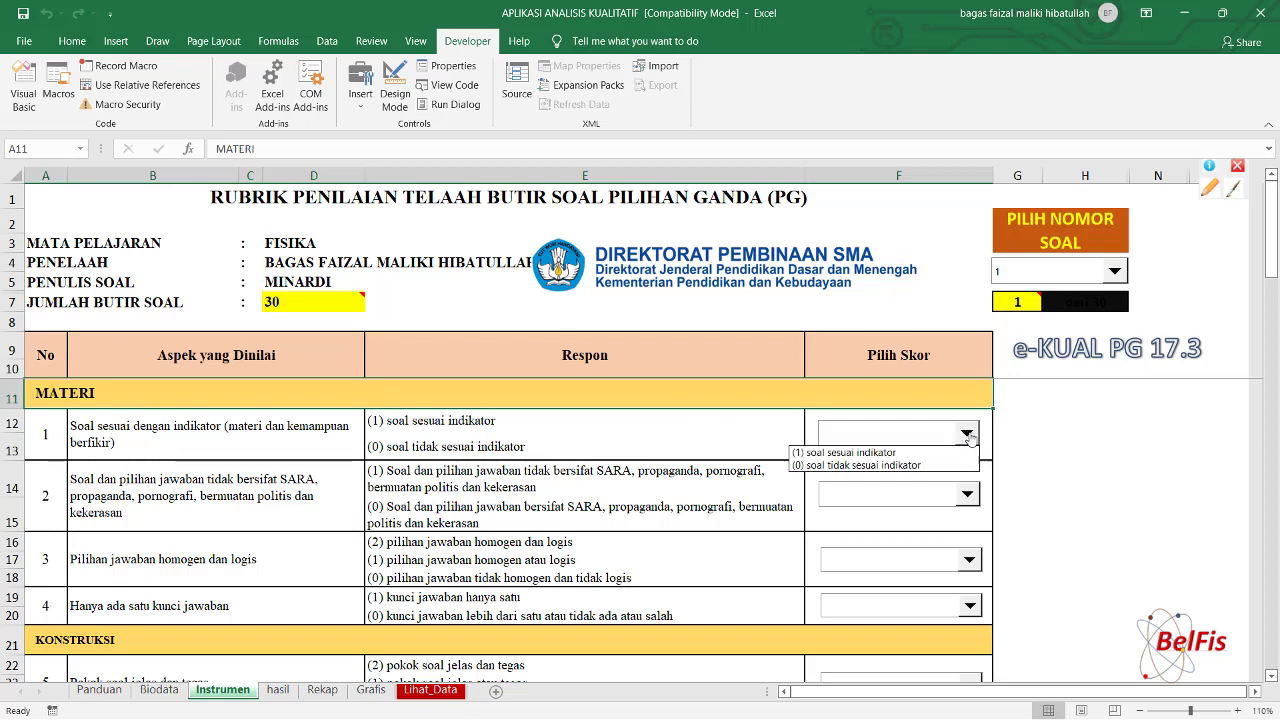
click(895, 453)
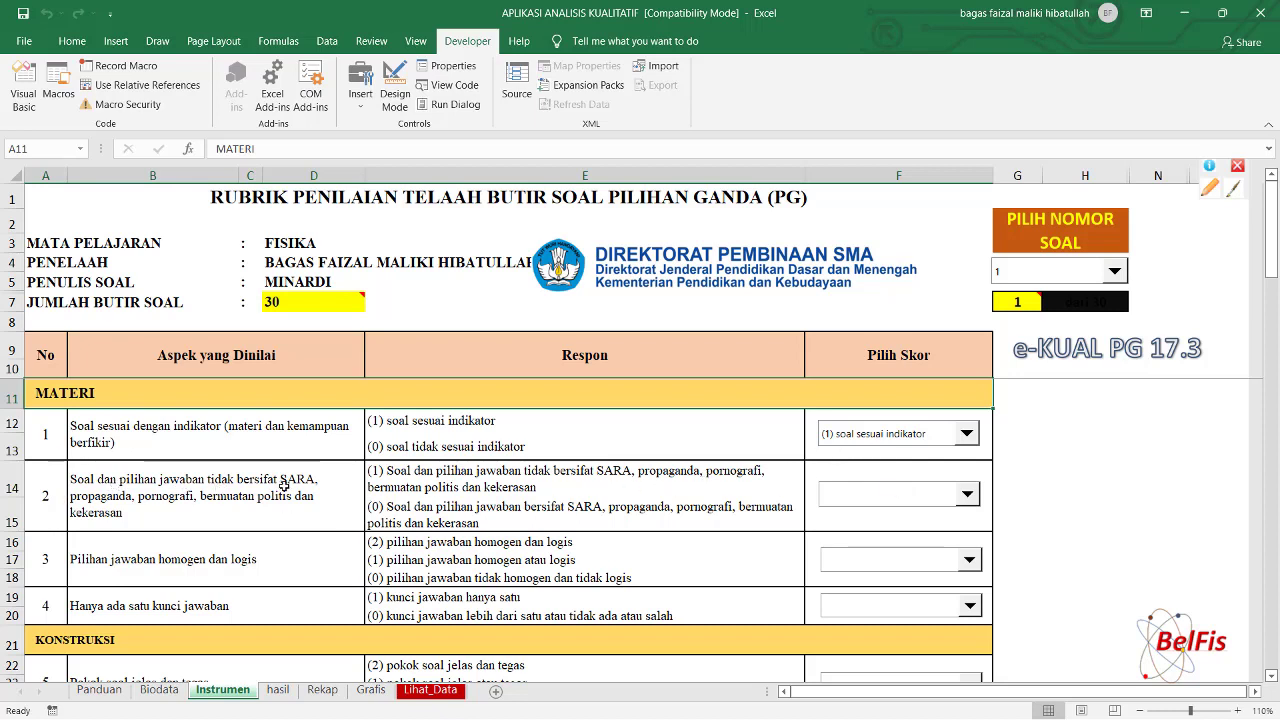
click(968, 494)
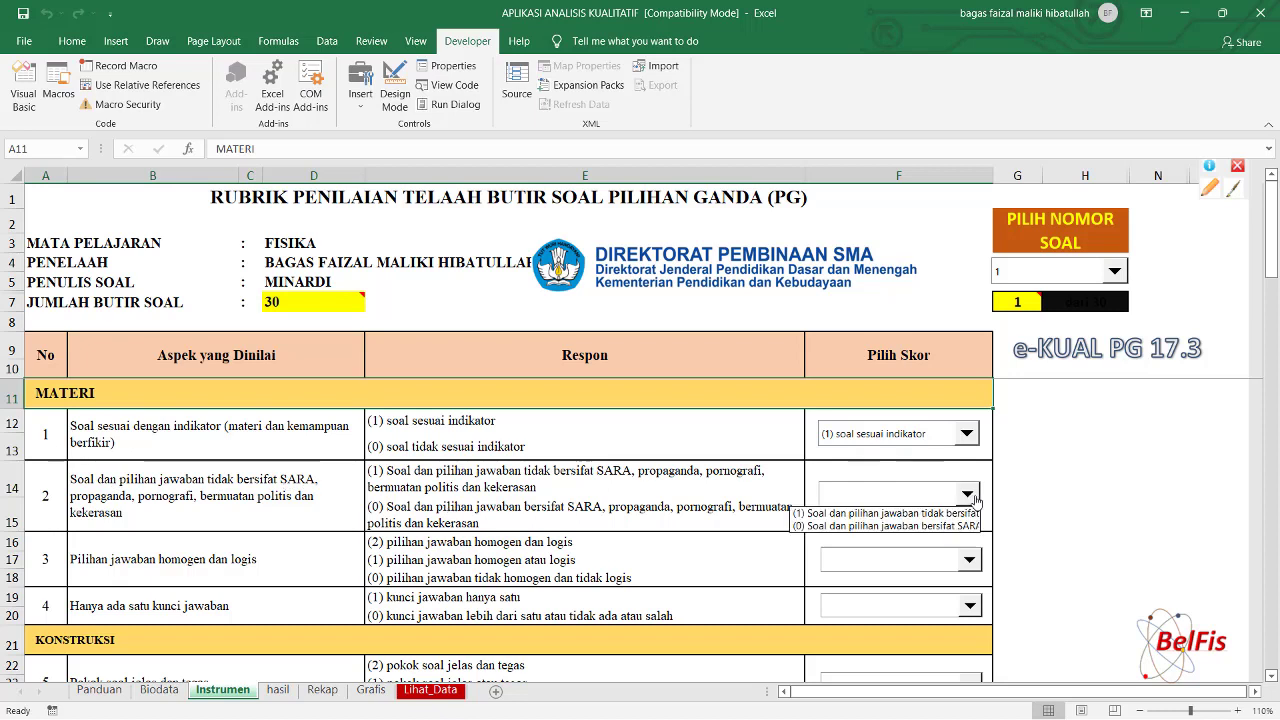
click(921, 514)
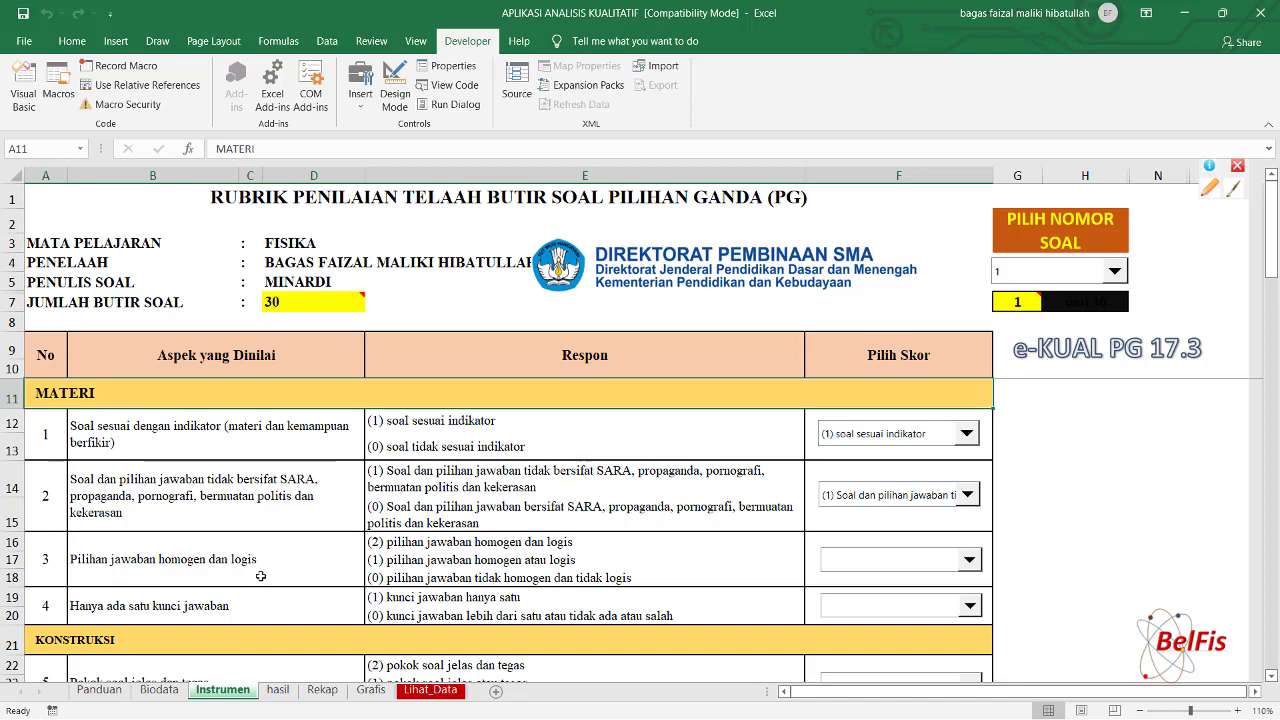
click(970, 561)
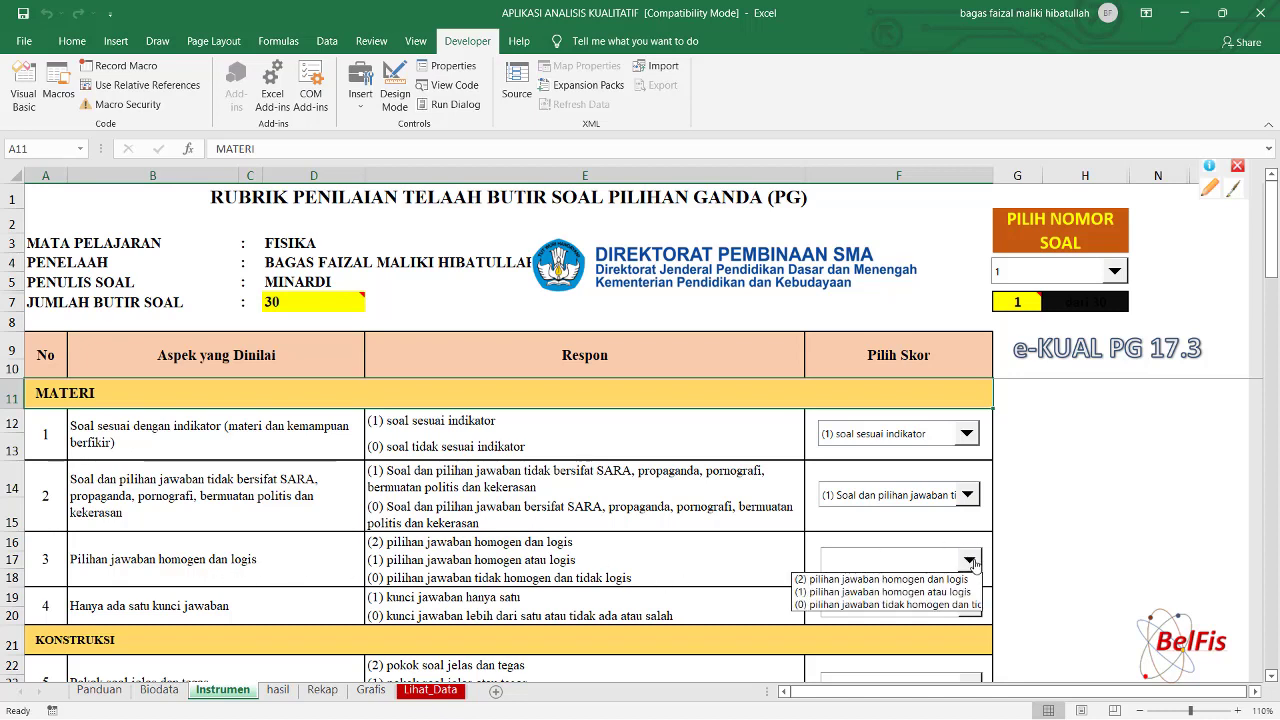
click(916, 582)
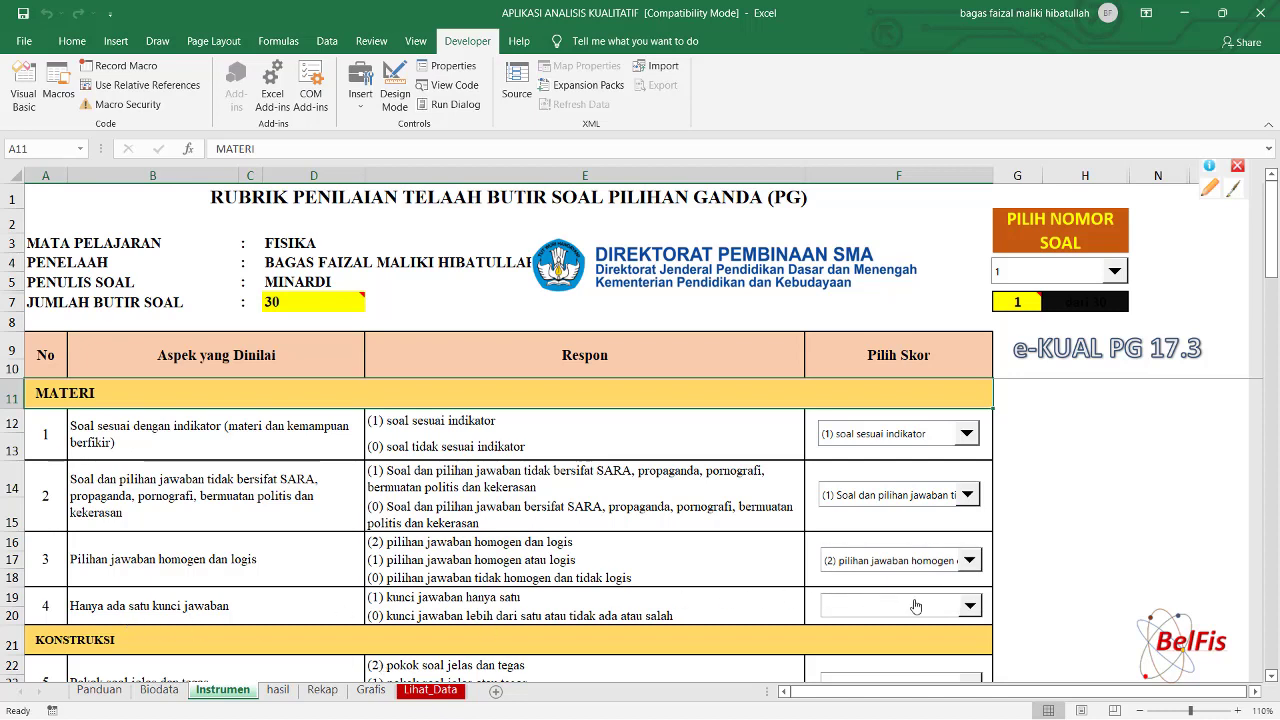
click(970, 606)
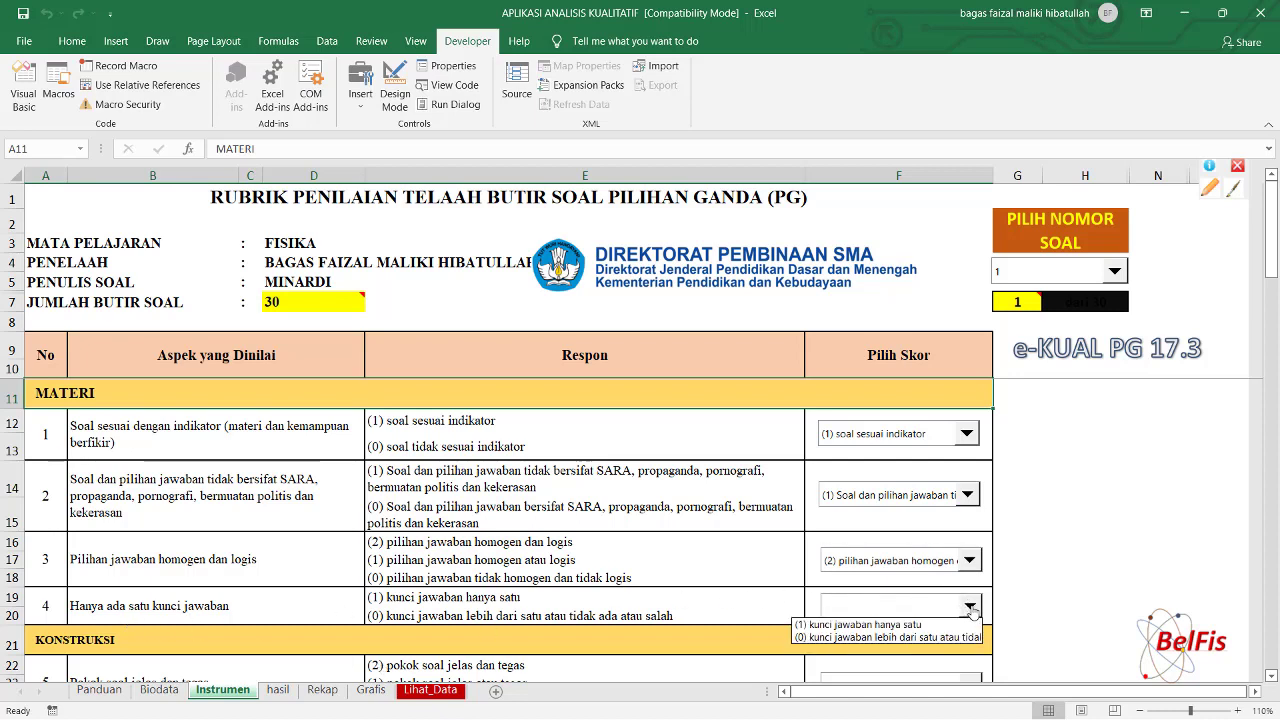
click(922, 625)
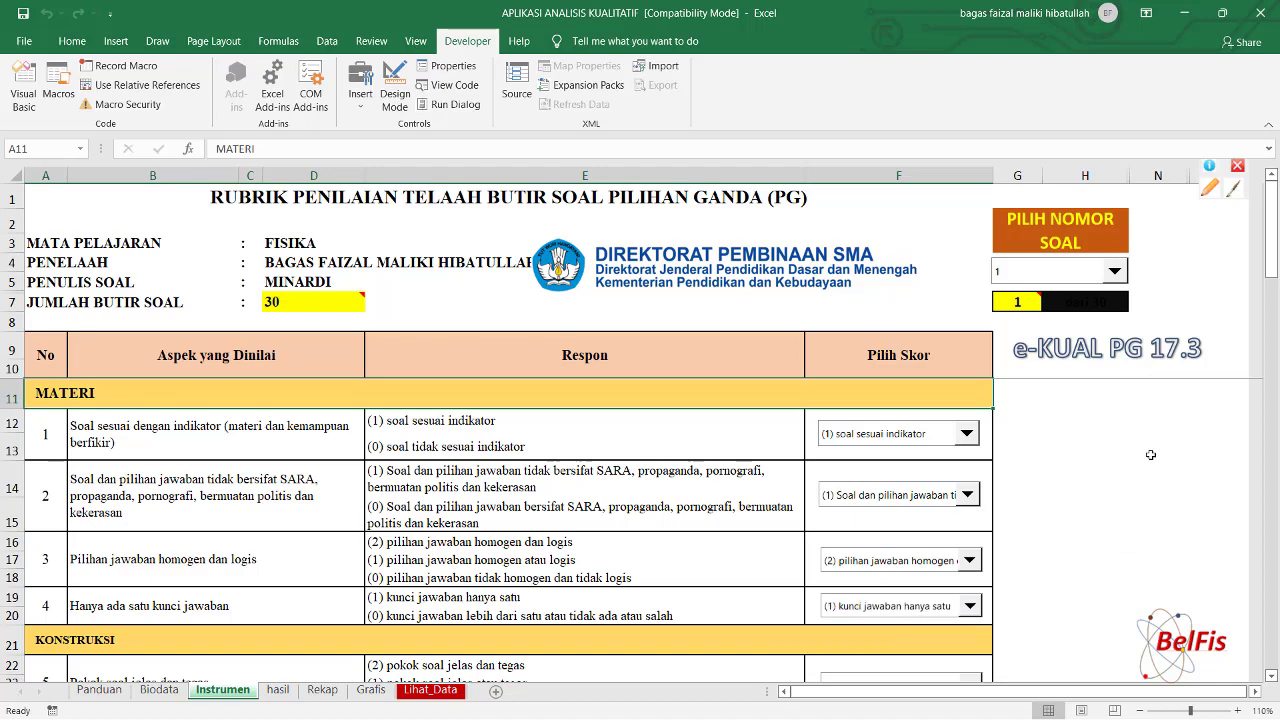
drag(1275, 275, 1272, 312)
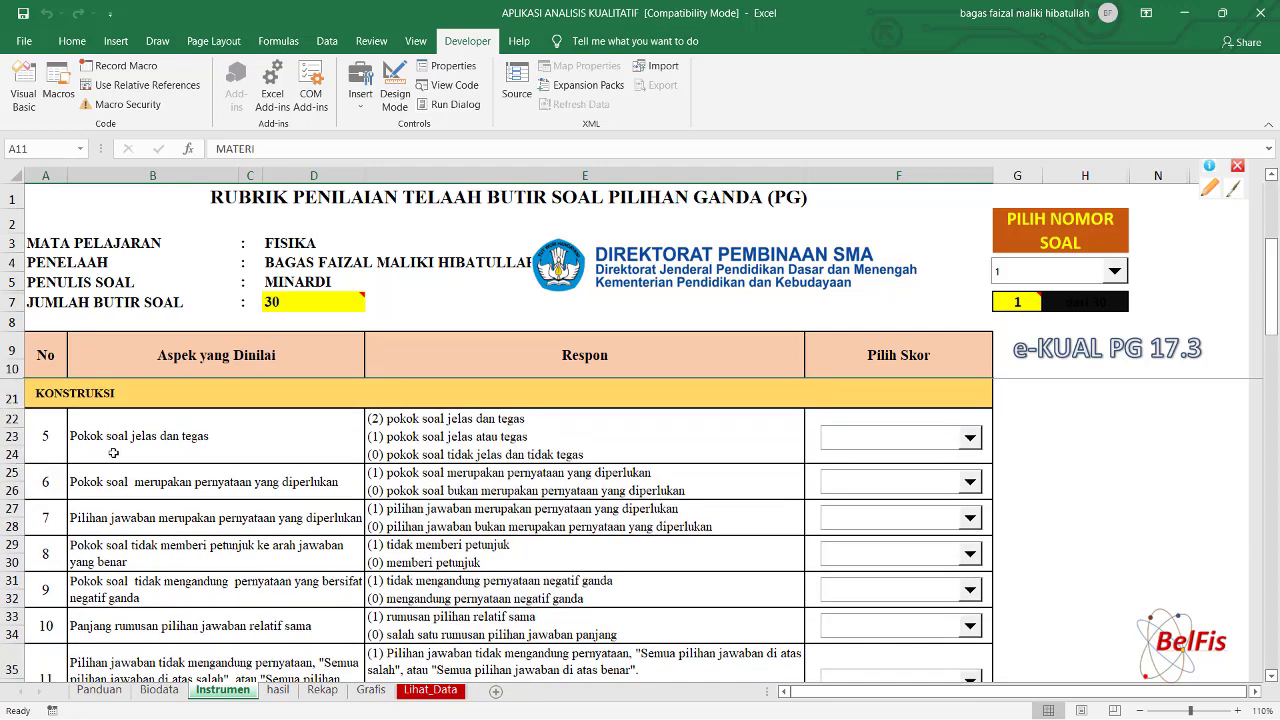
Score item 1's KONSTRUKSI aspects 5 and 6 as 2 and 1.
click(973, 444)
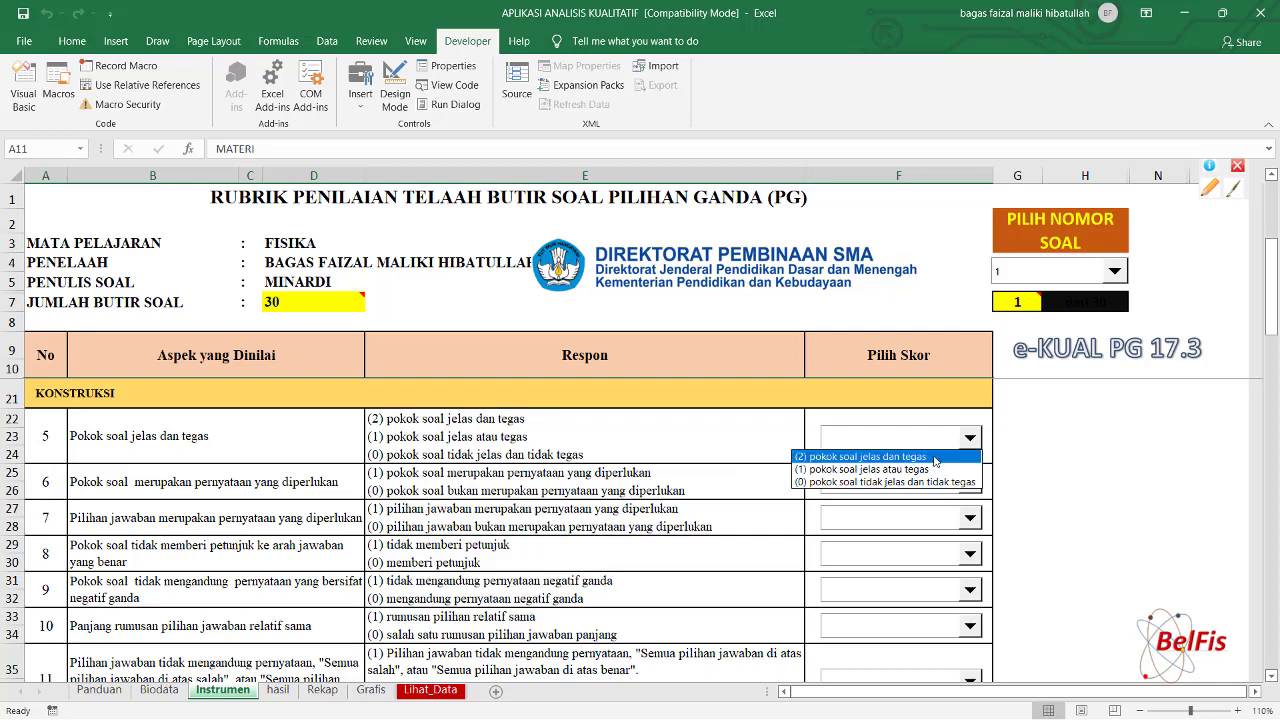
click(935, 459)
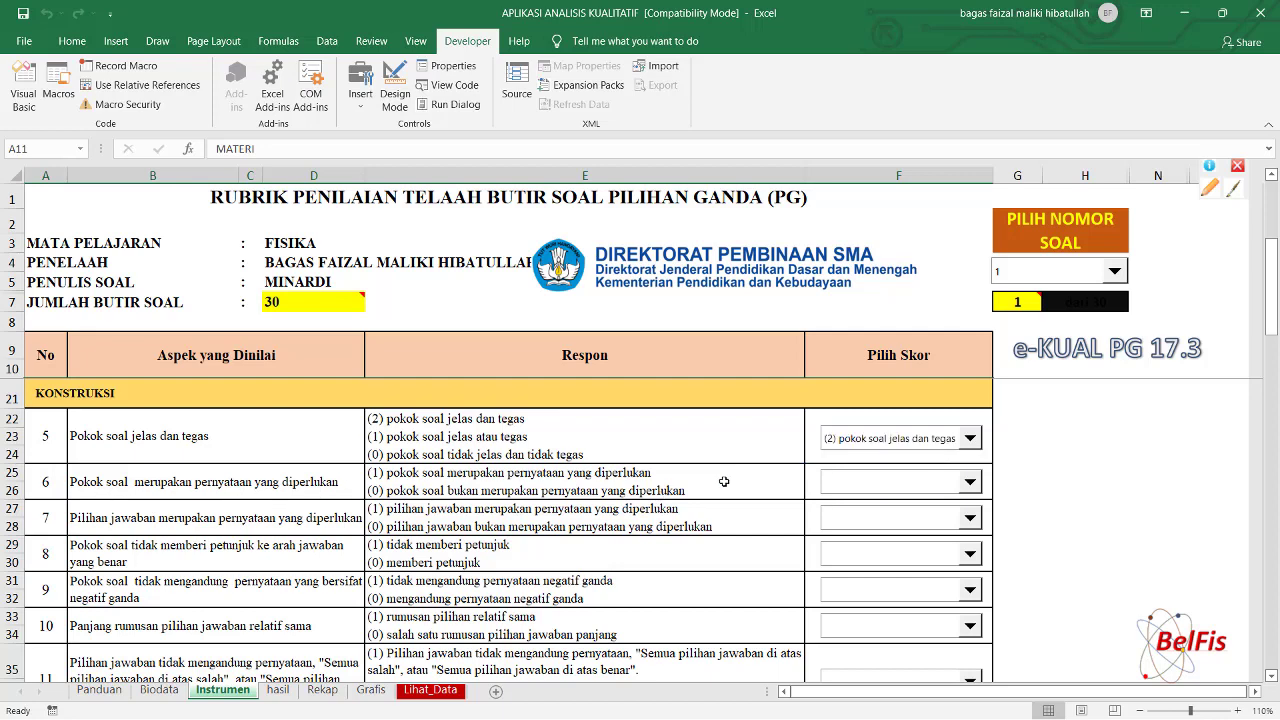
click(970, 484)
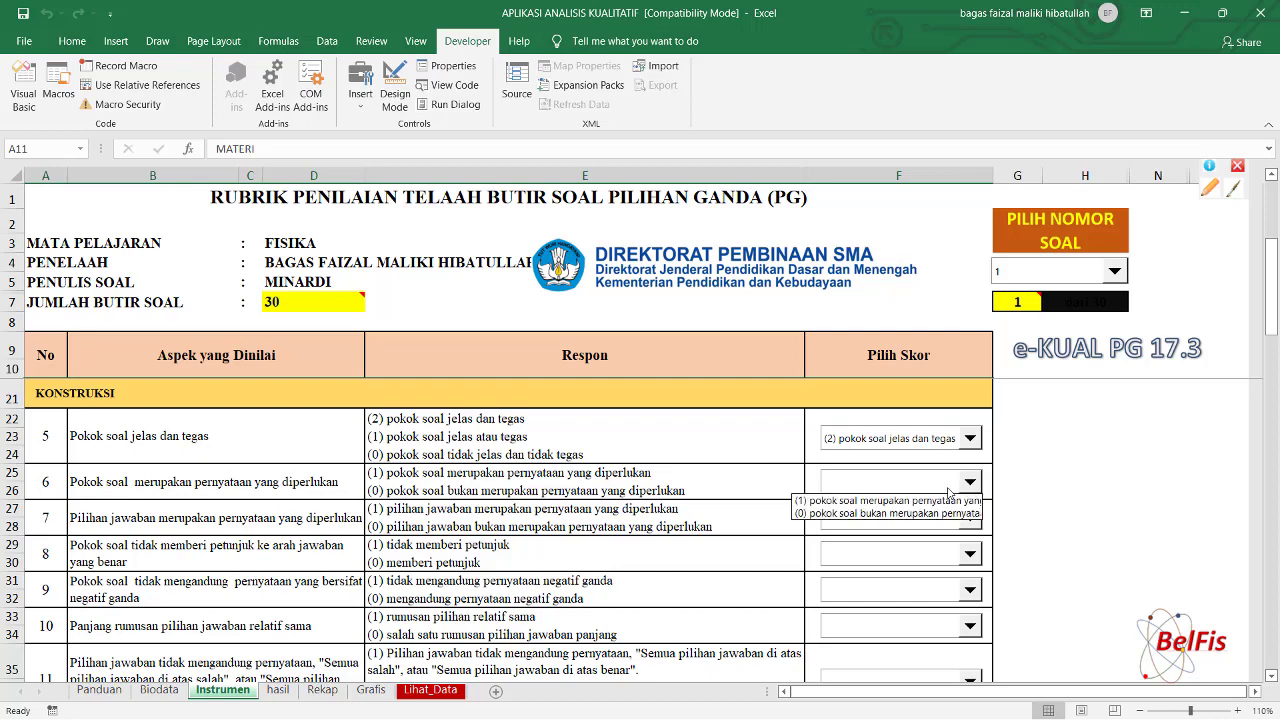
click(958, 500)
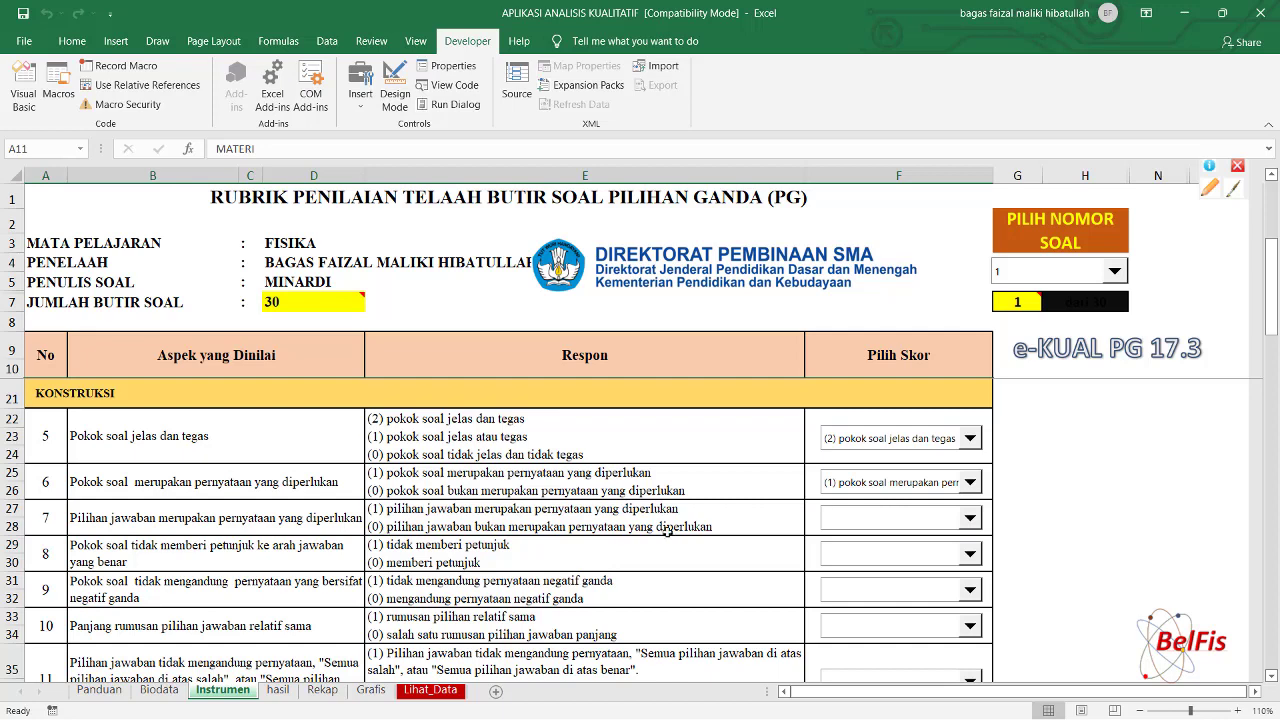
Give aspects 7, 8, 9 and 10 the (1) score each.
click(972, 519)
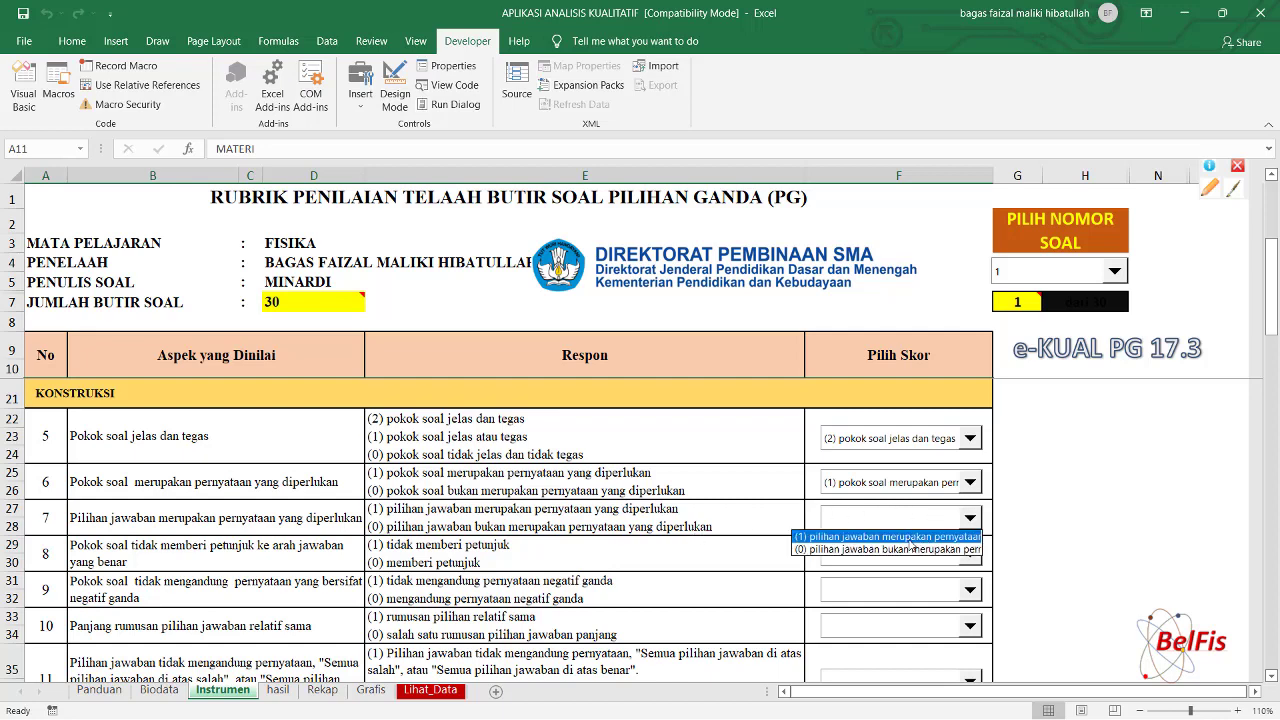
click(910, 537)
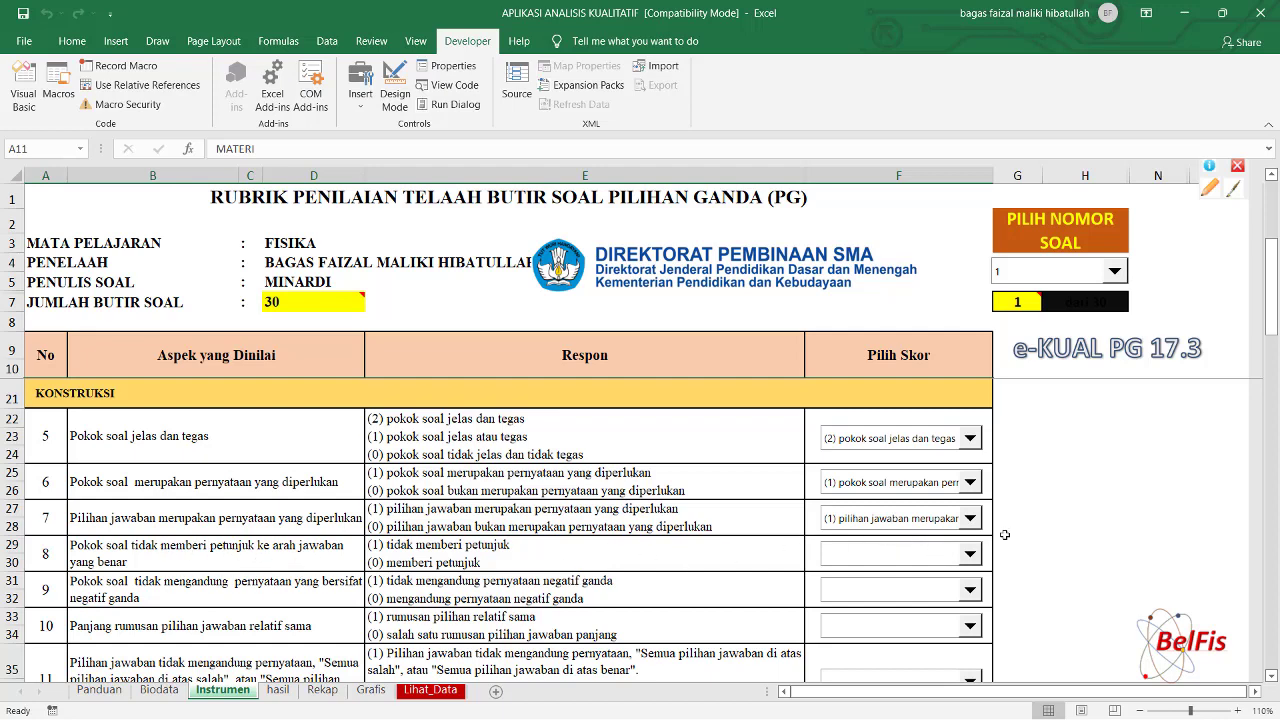
click(972, 556)
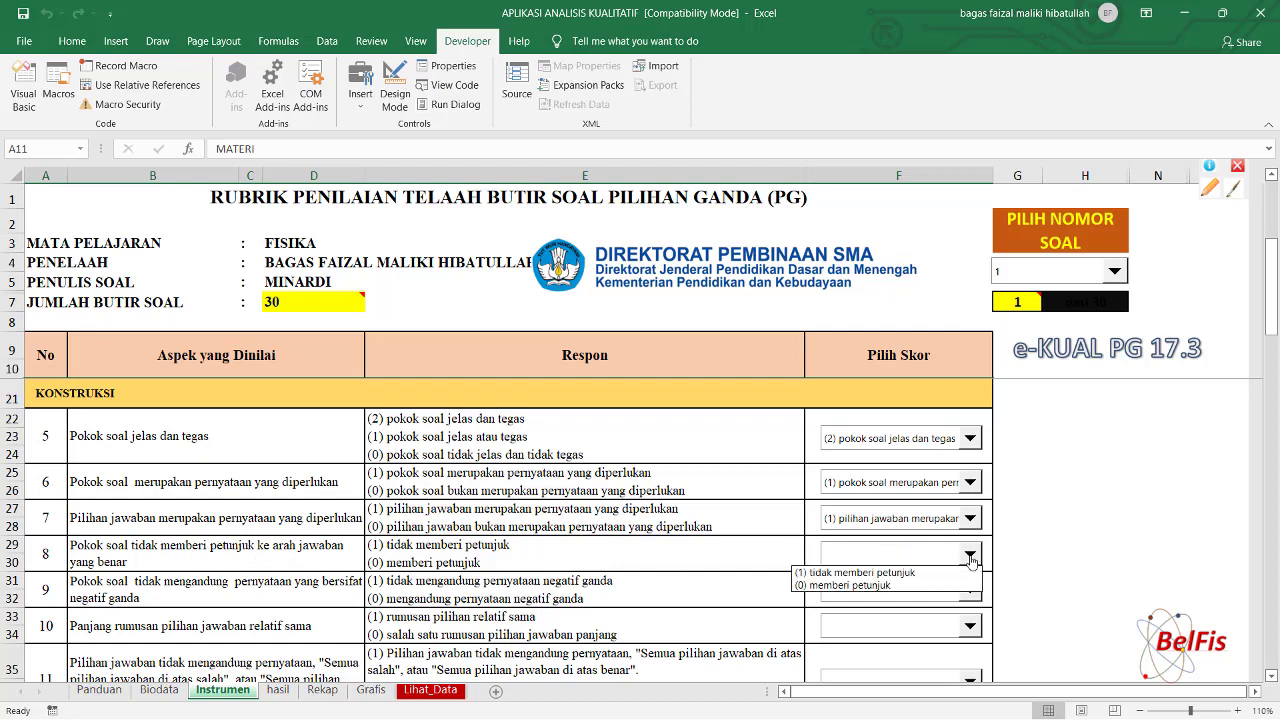
click(874, 574)
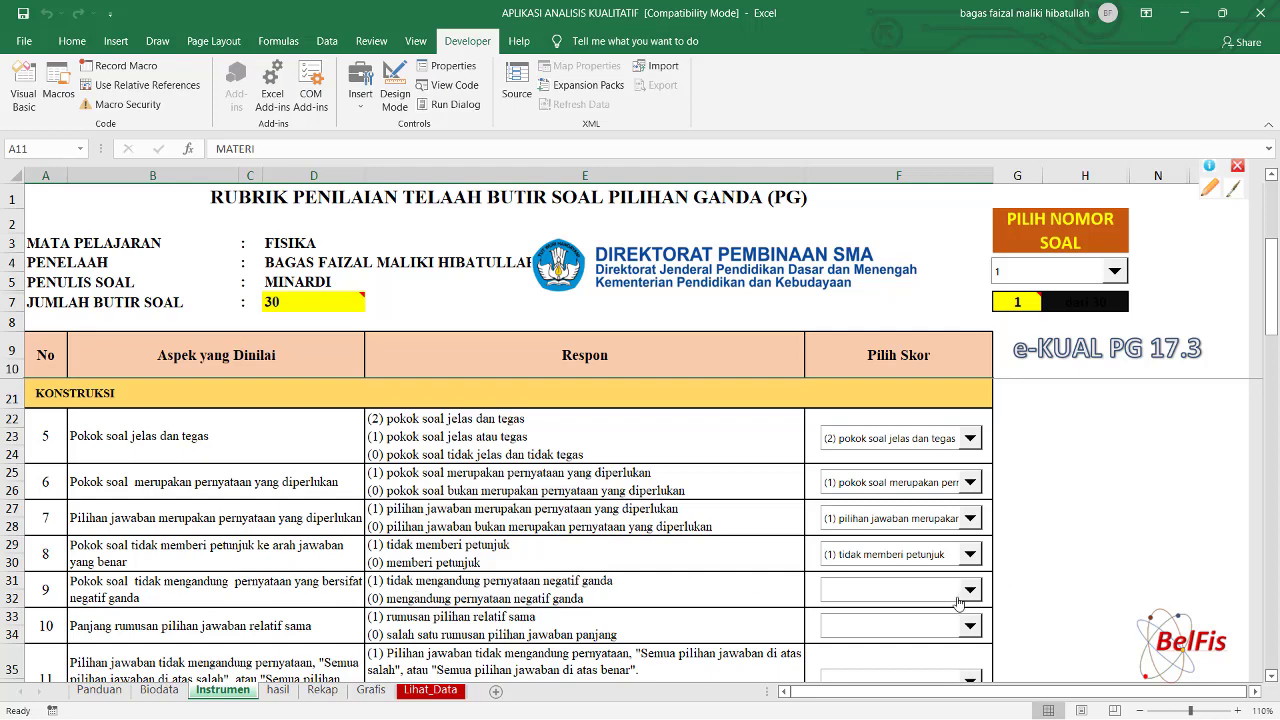
click(969, 591)
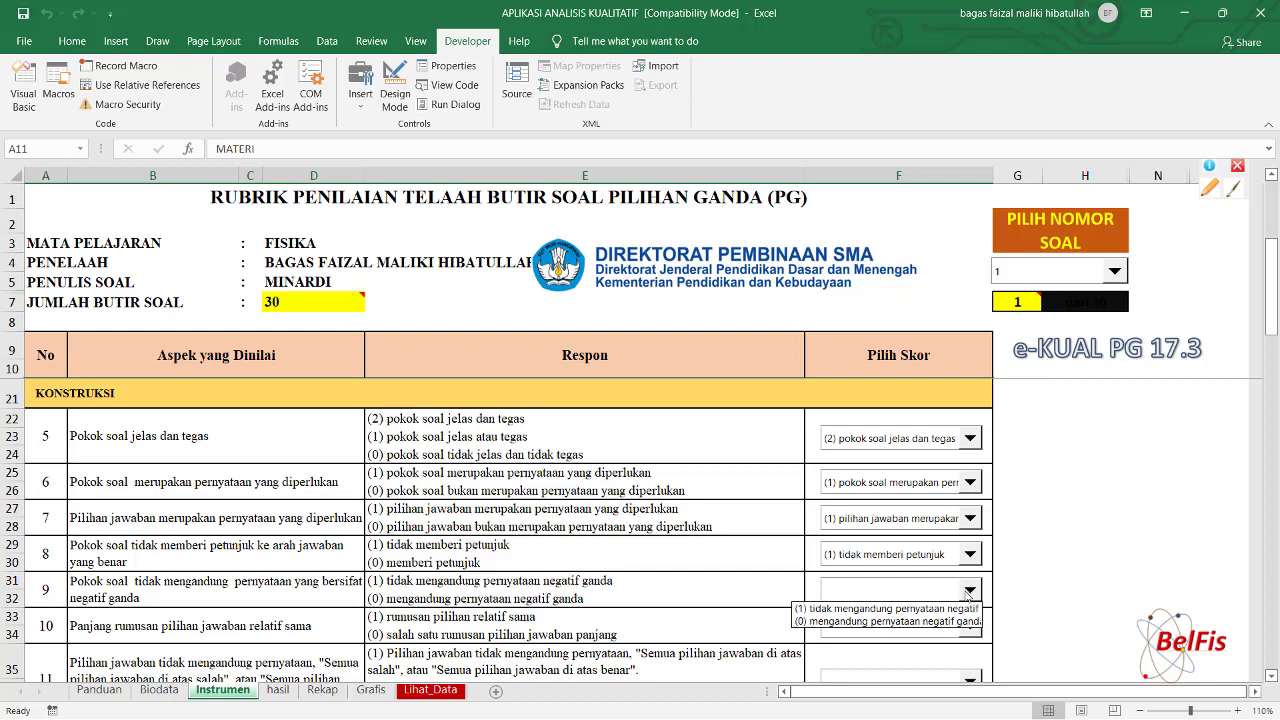
click(929, 609)
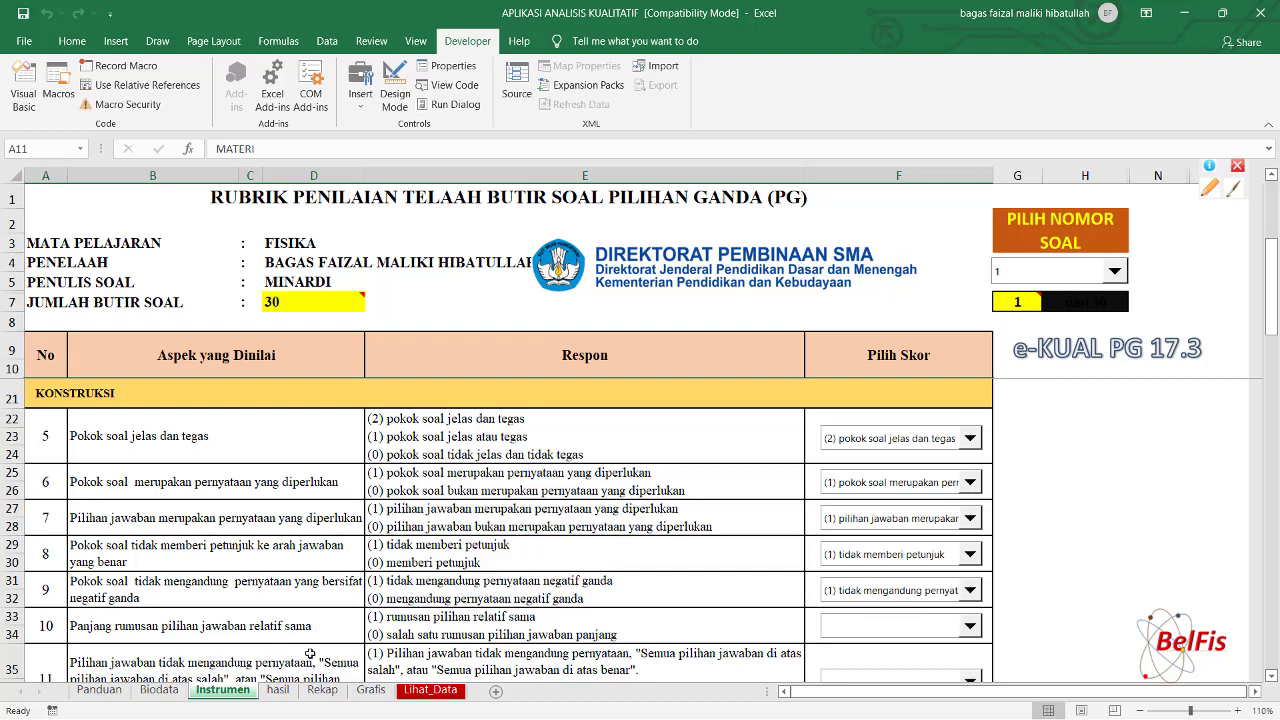
click(970, 626)
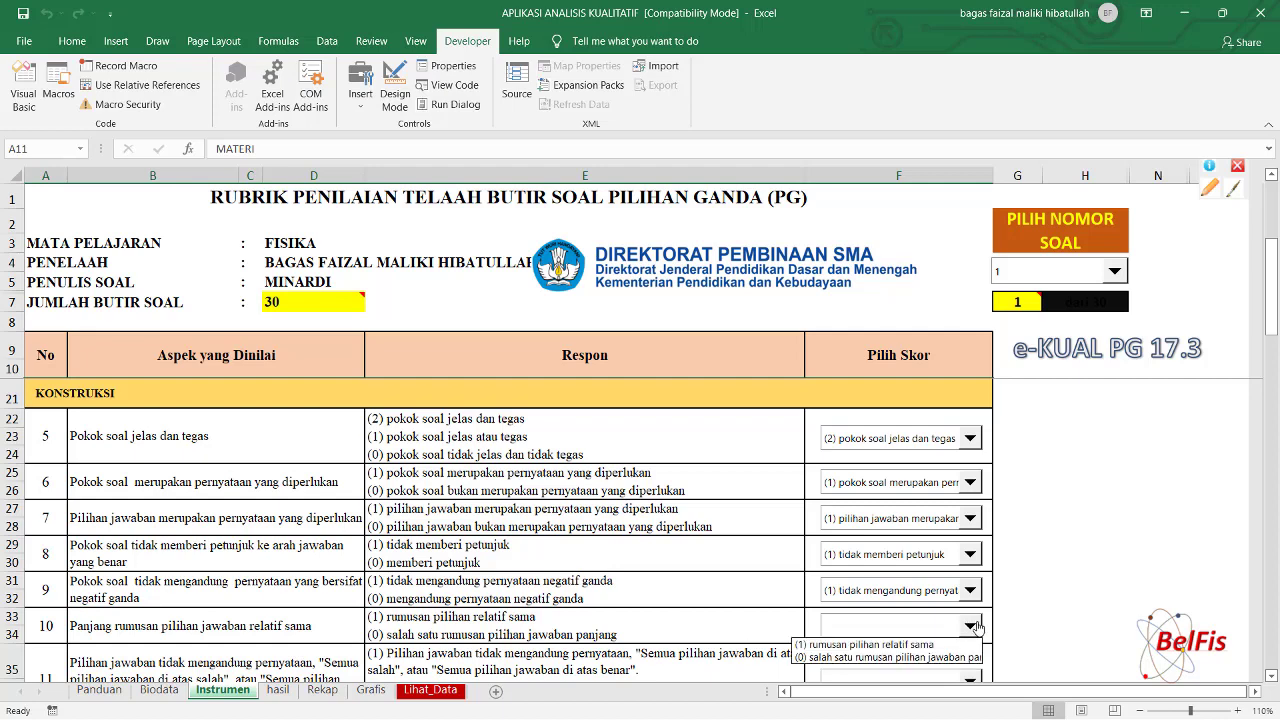
click(928, 643)
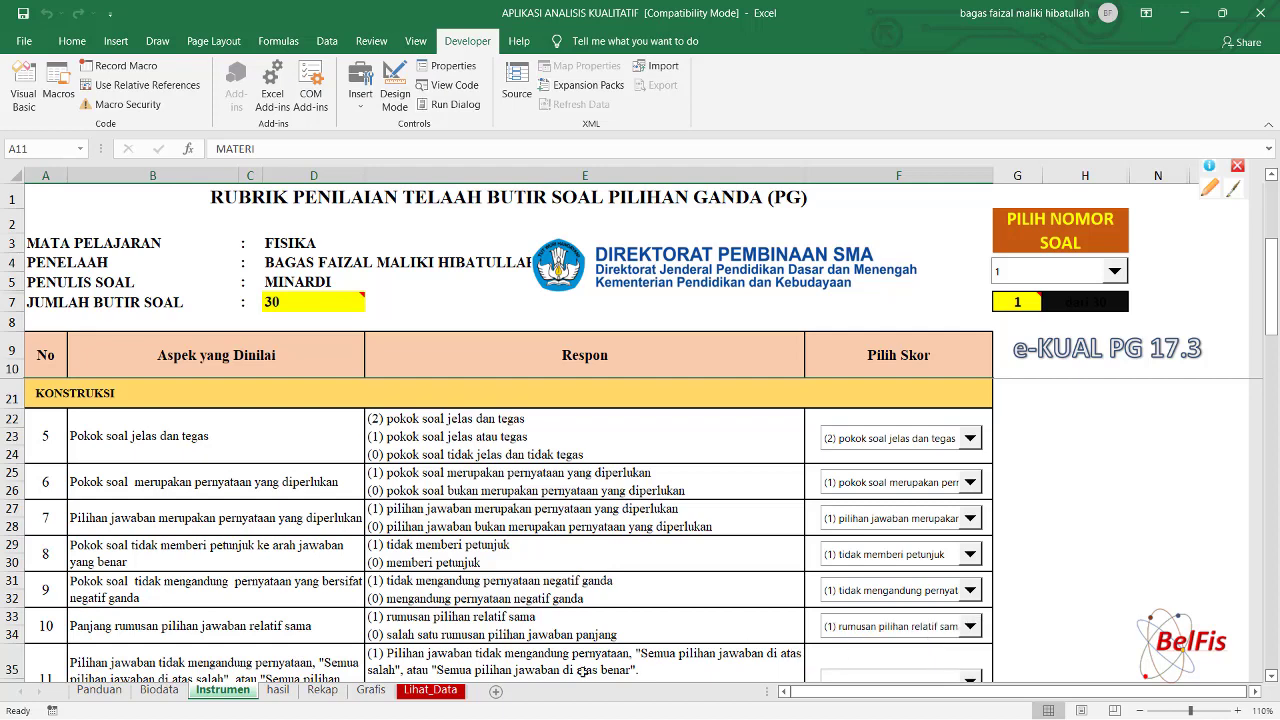
drag(1273, 312, 1275, 386)
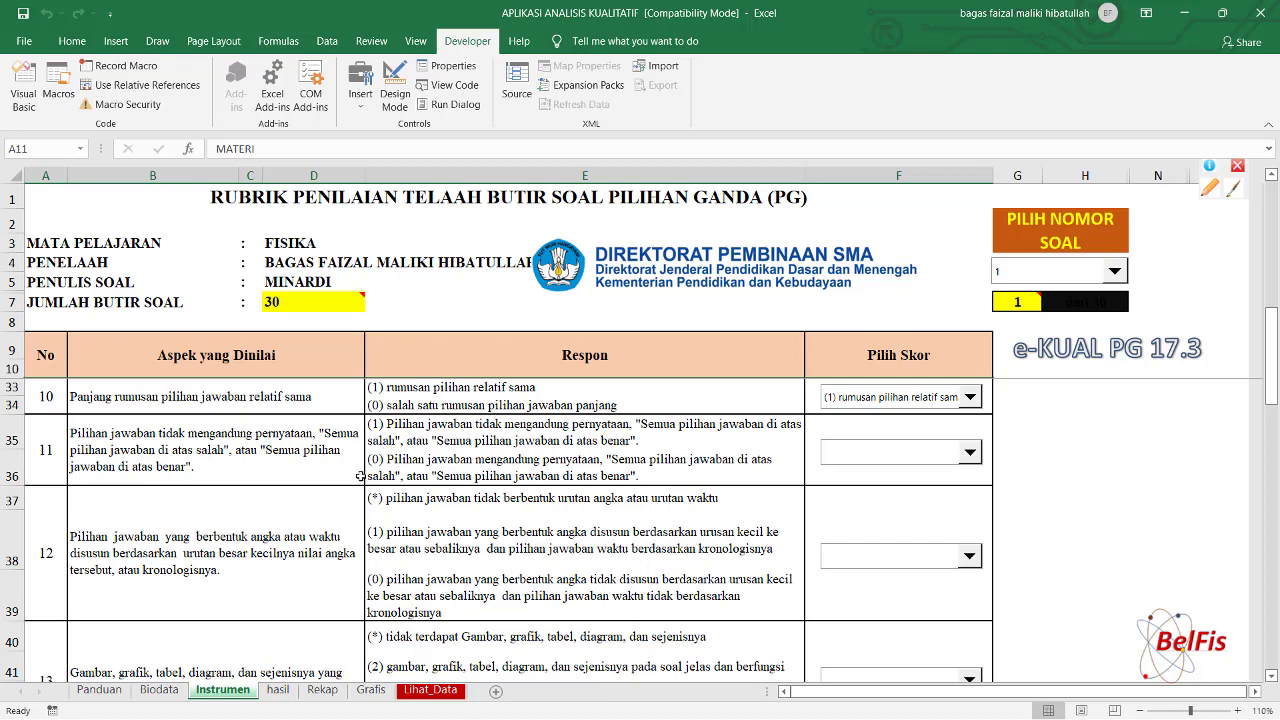
Choose the (1) response in the Pilih Skor dropdowns for item 1's aspects 11 and 12.
click(970, 454)
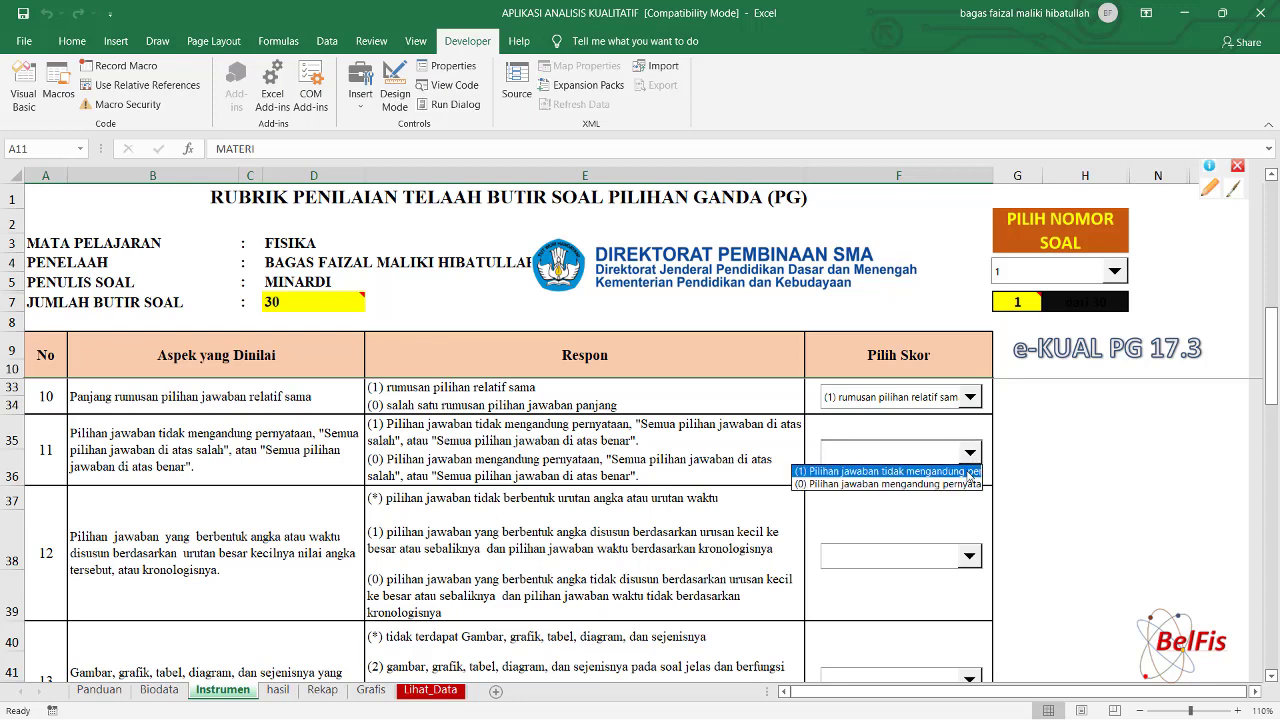
click(968, 471)
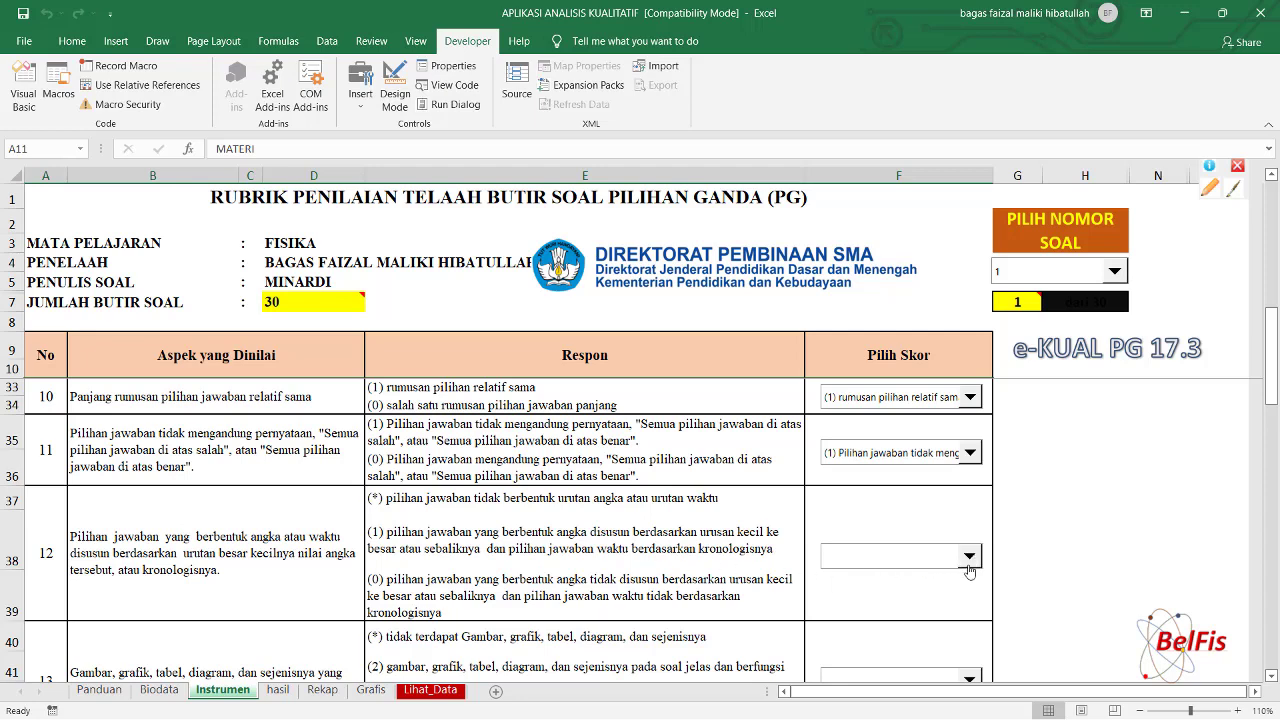
click(971, 557)
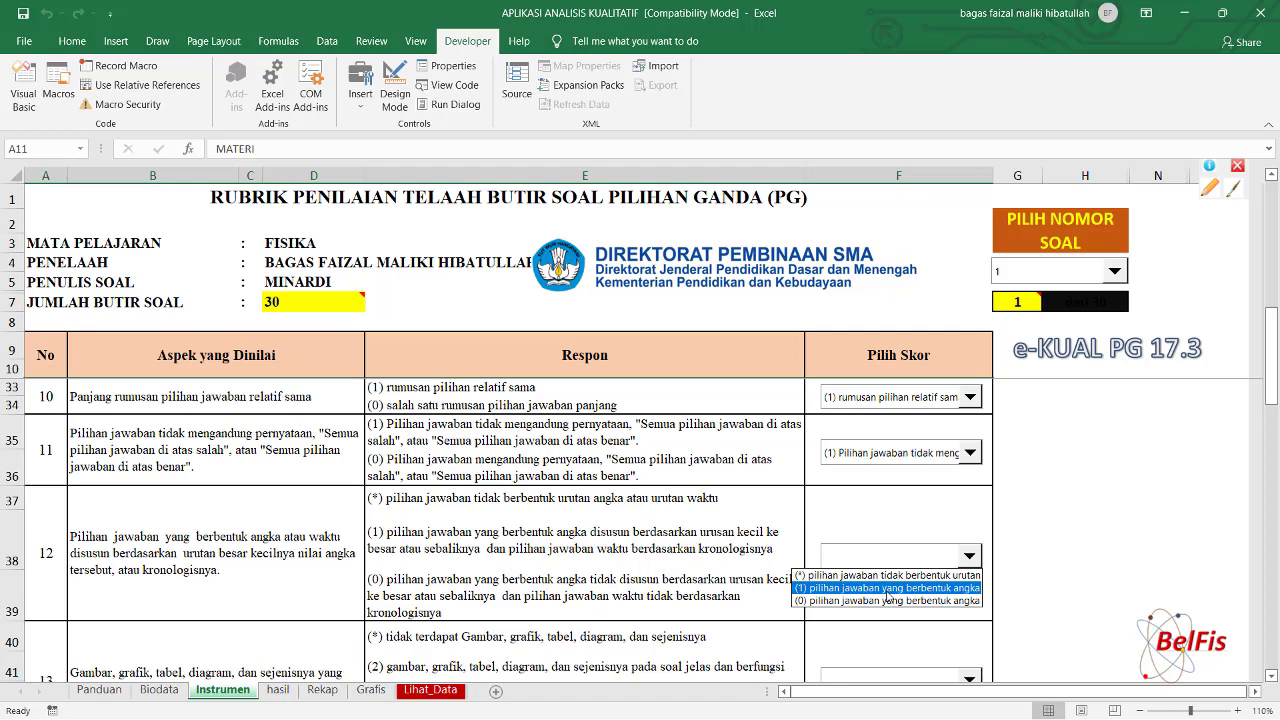
click(886, 591)
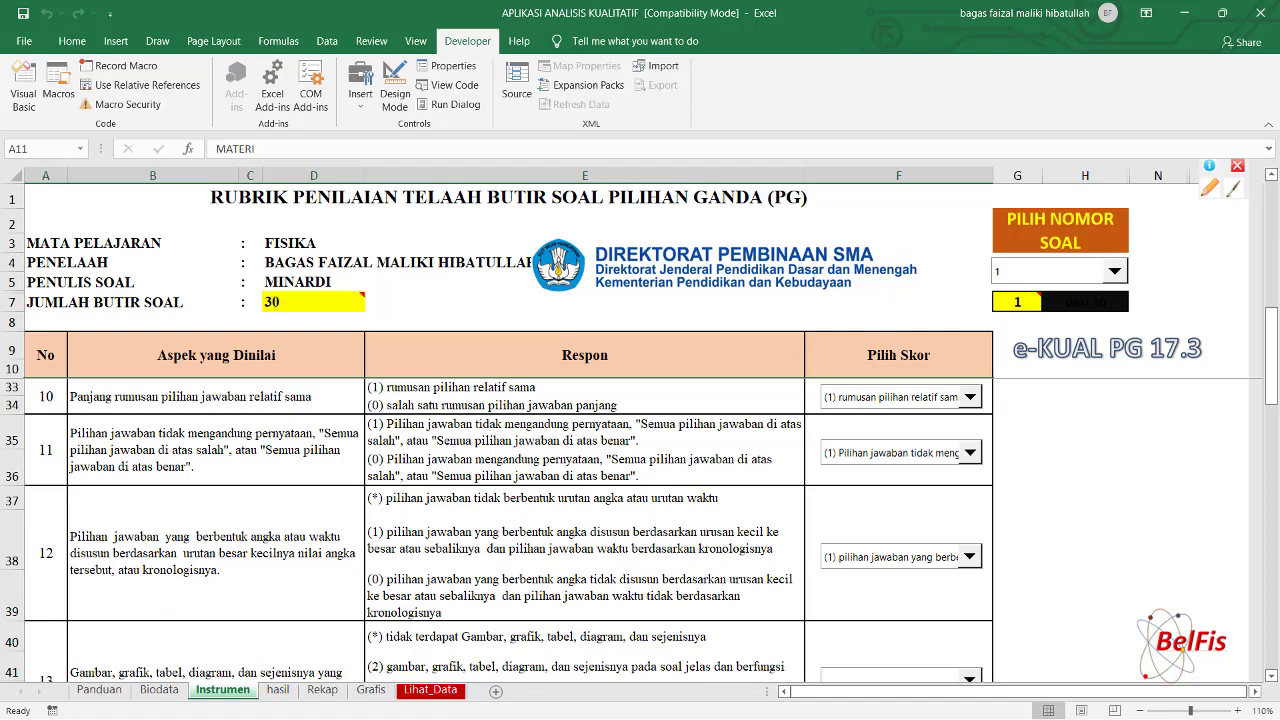
Score aspect 13 as (2), graphics clear and functional.
drag(1271, 326, 1273, 360)
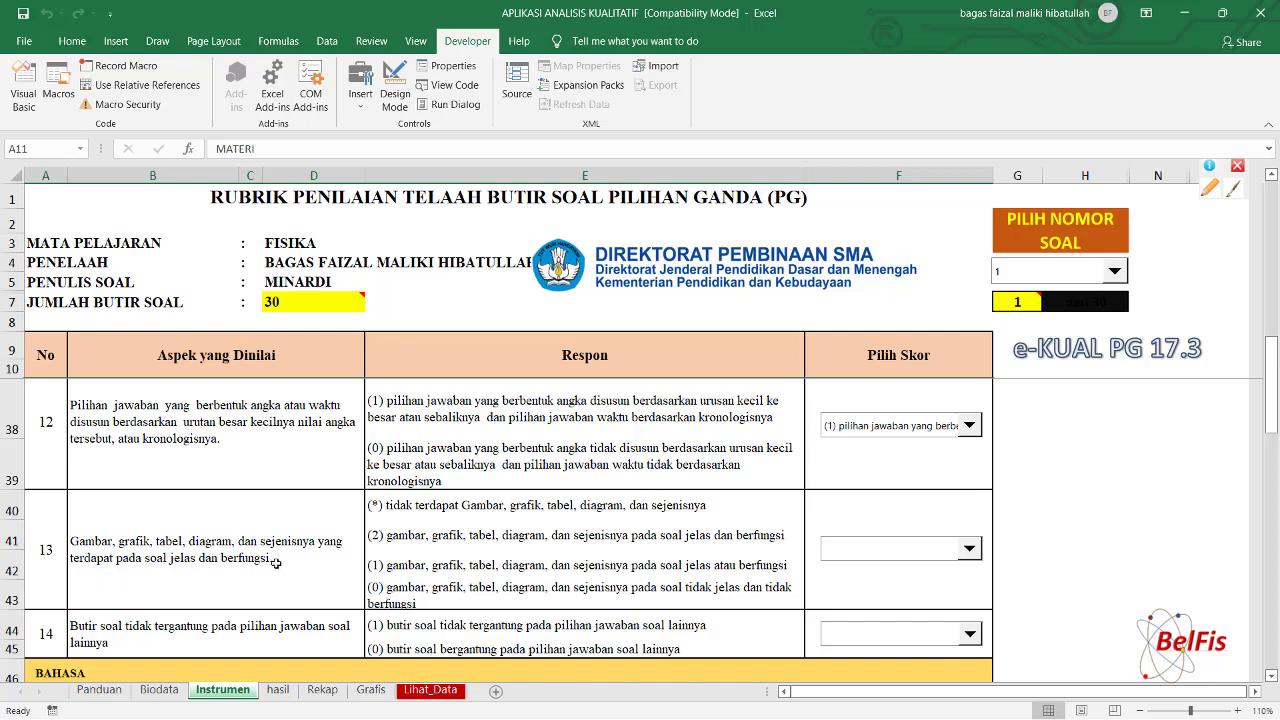
click(970, 549)
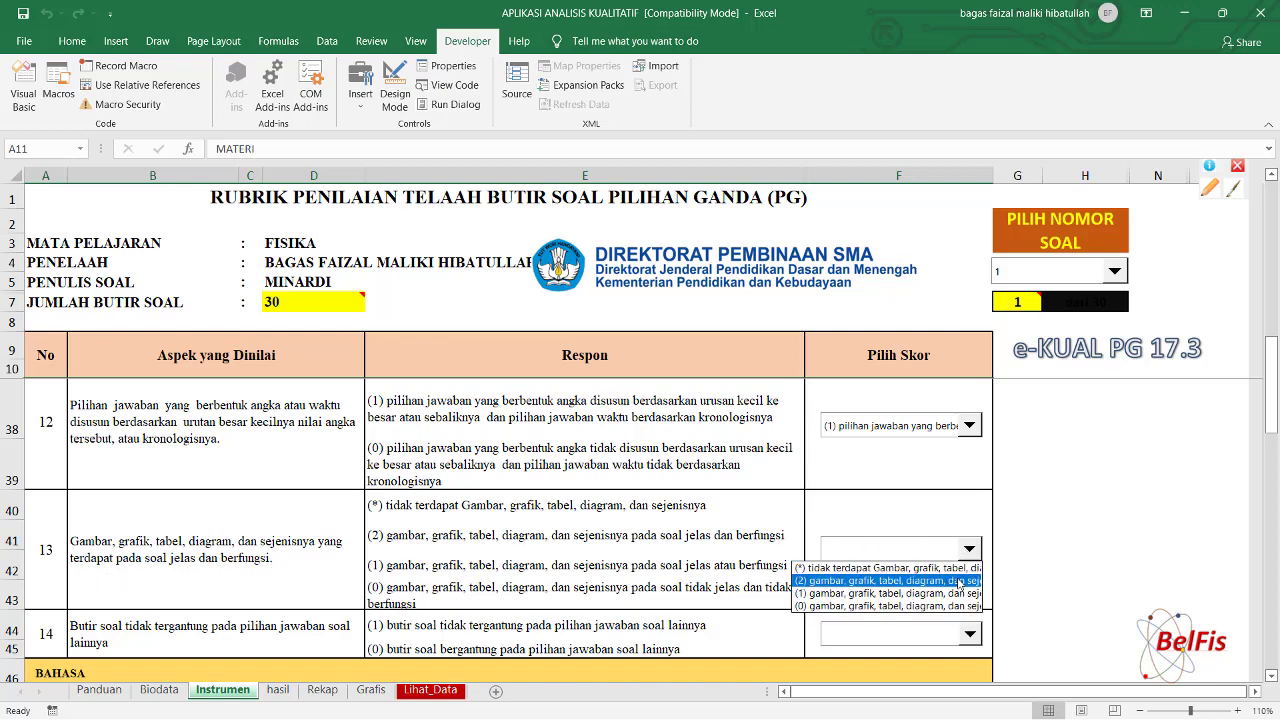
click(958, 581)
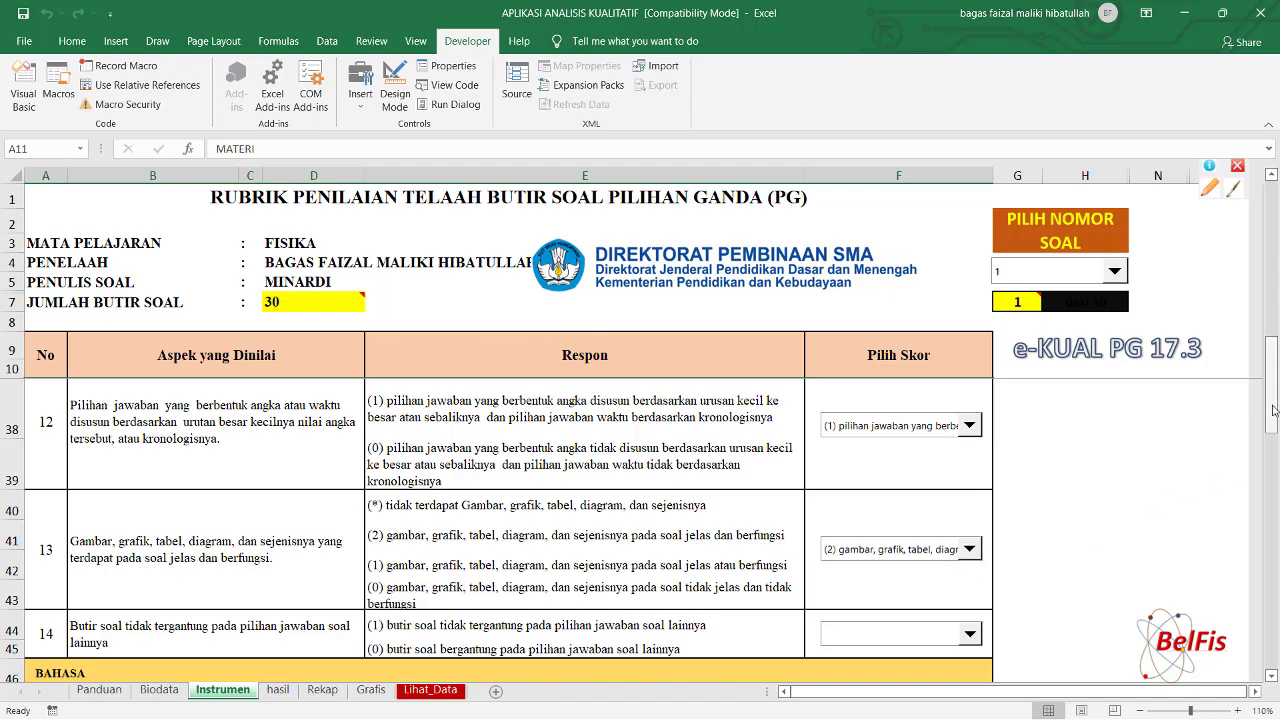
Score aspect 14 as (1), independent of other items.
drag(1273, 403, 1273, 440)
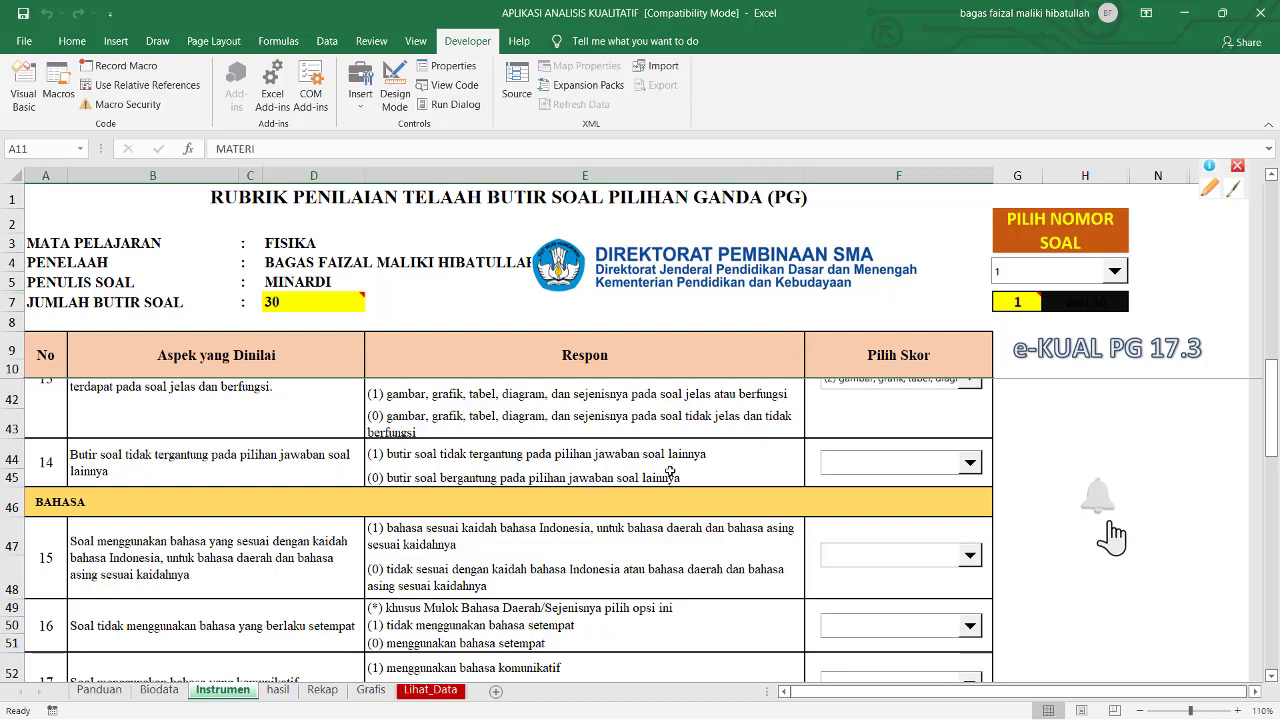
click(969, 462)
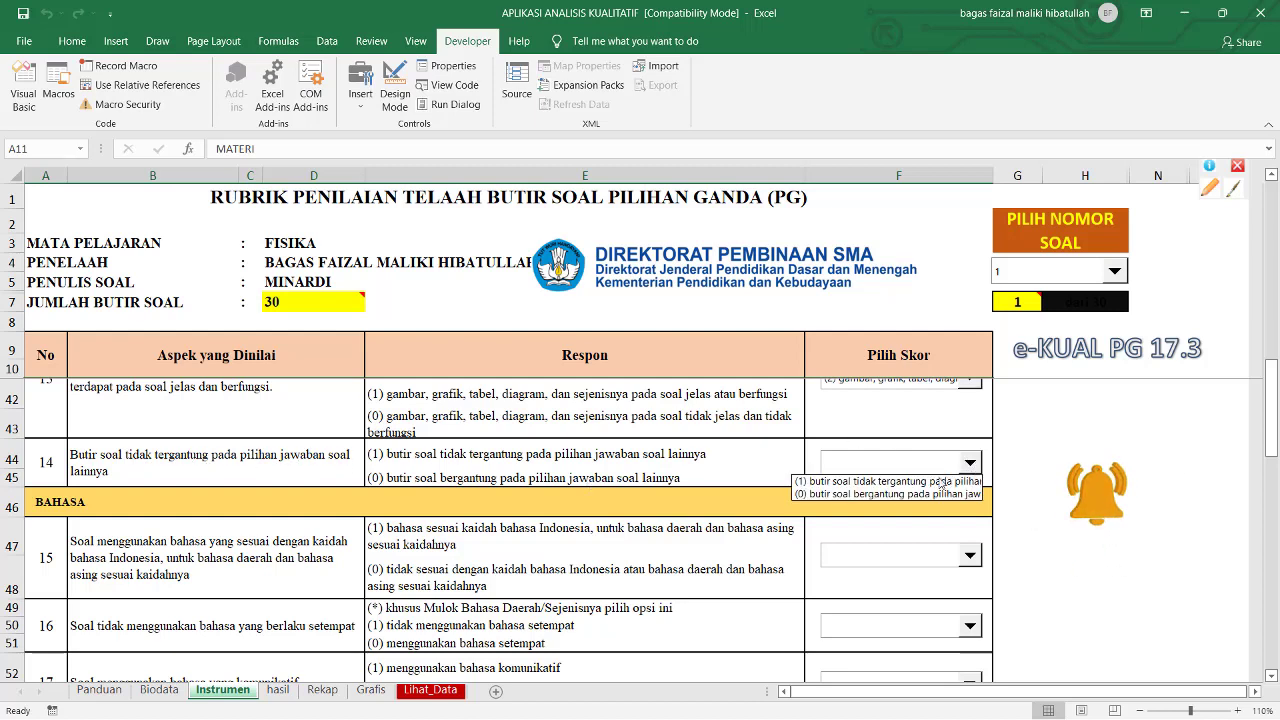
click(935, 481)
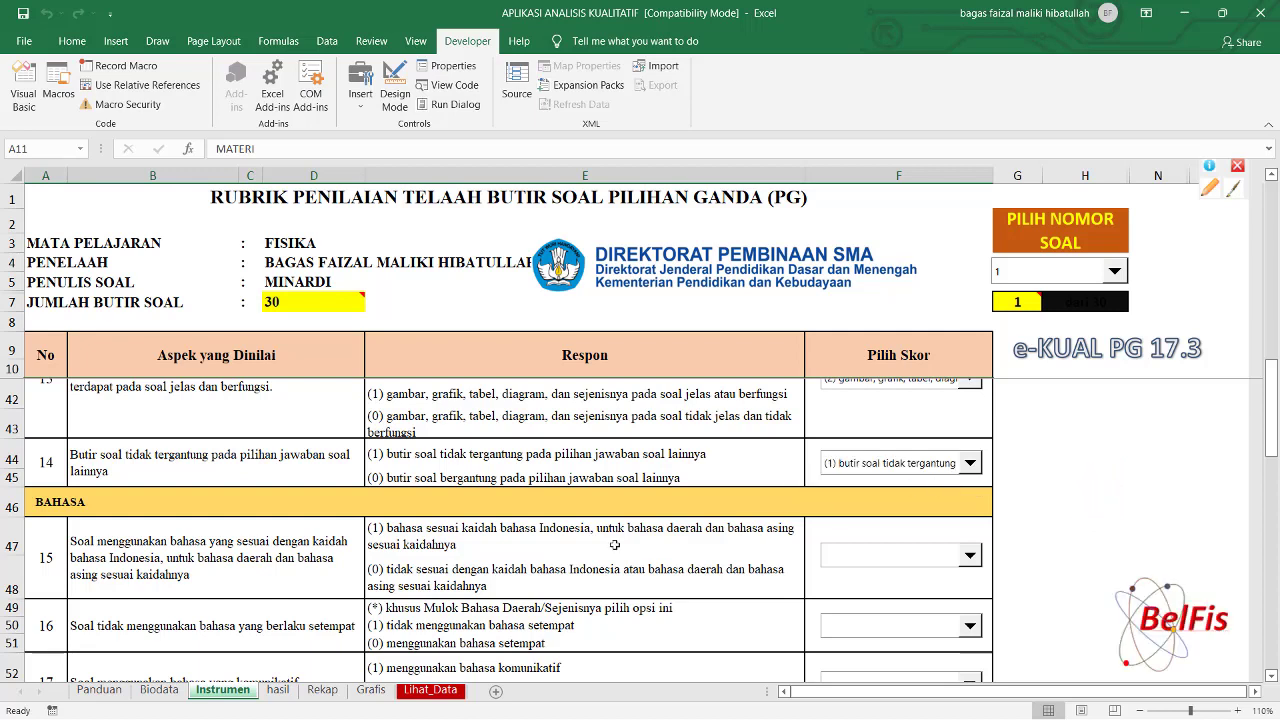
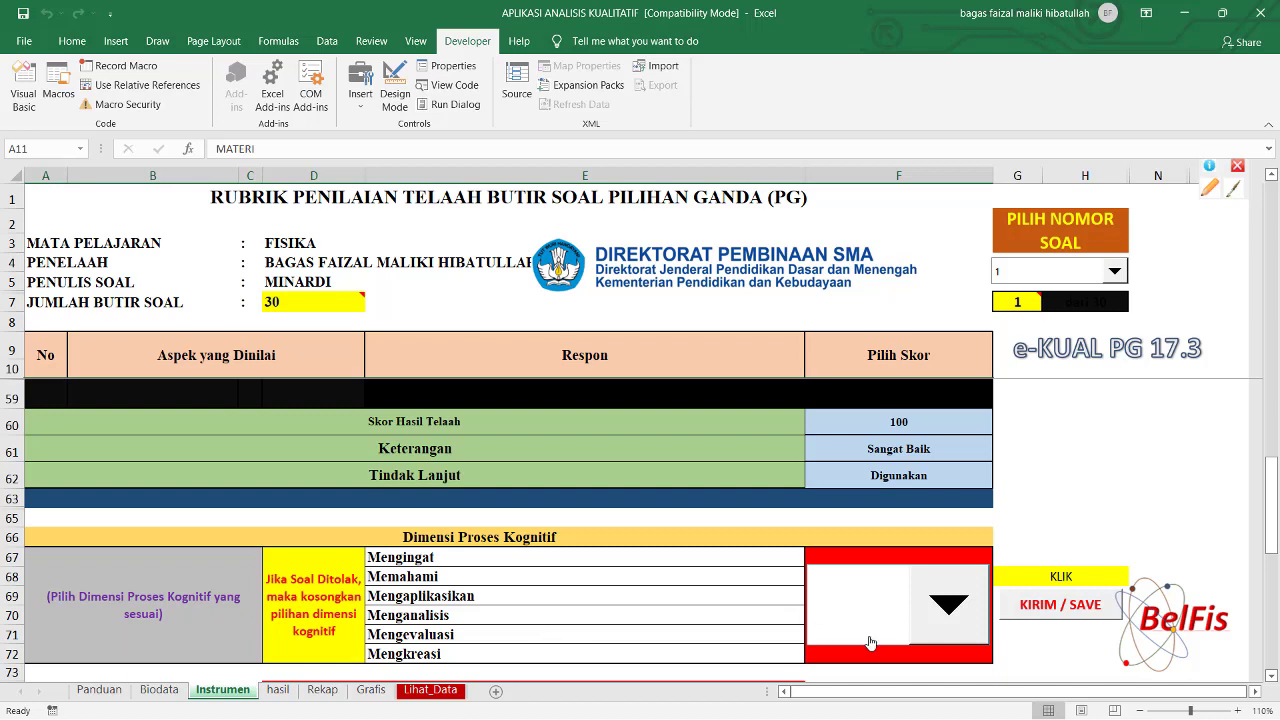
Set question 1's Dimensi Proses Kognitif to Menganalisis and save its review with KIRIM / SAVE.
click(949, 608)
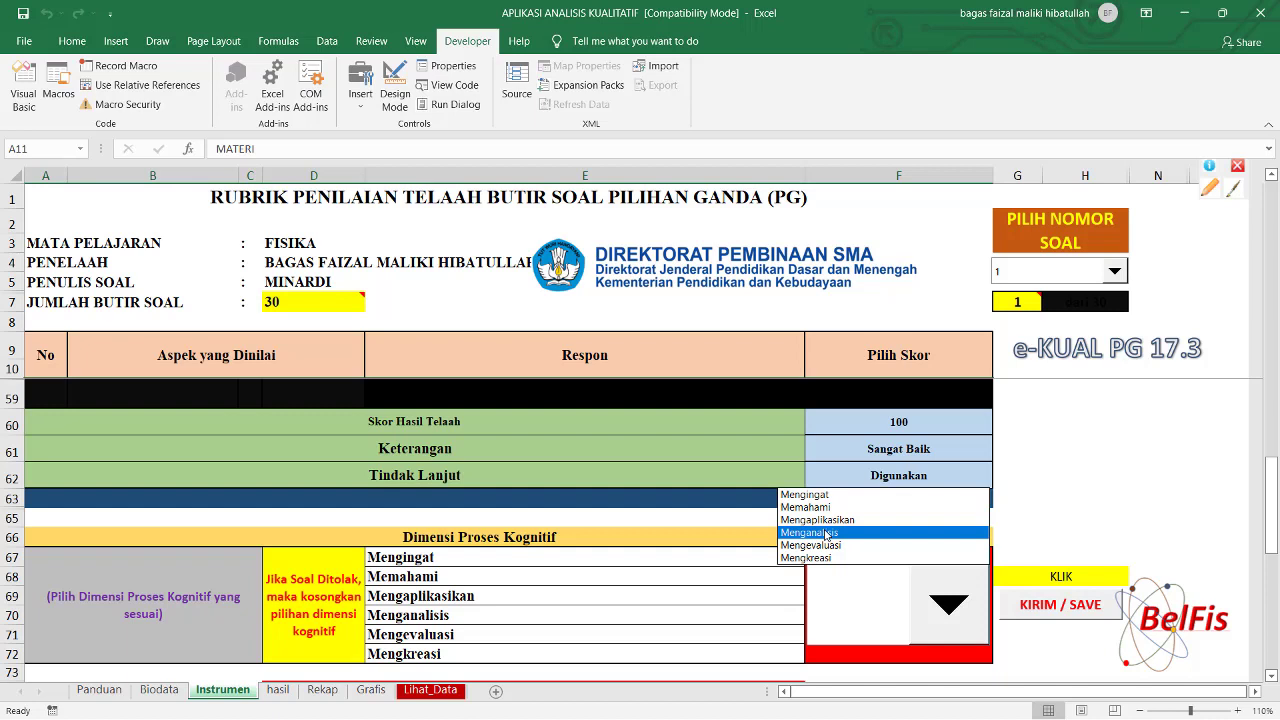
click(826, 533)
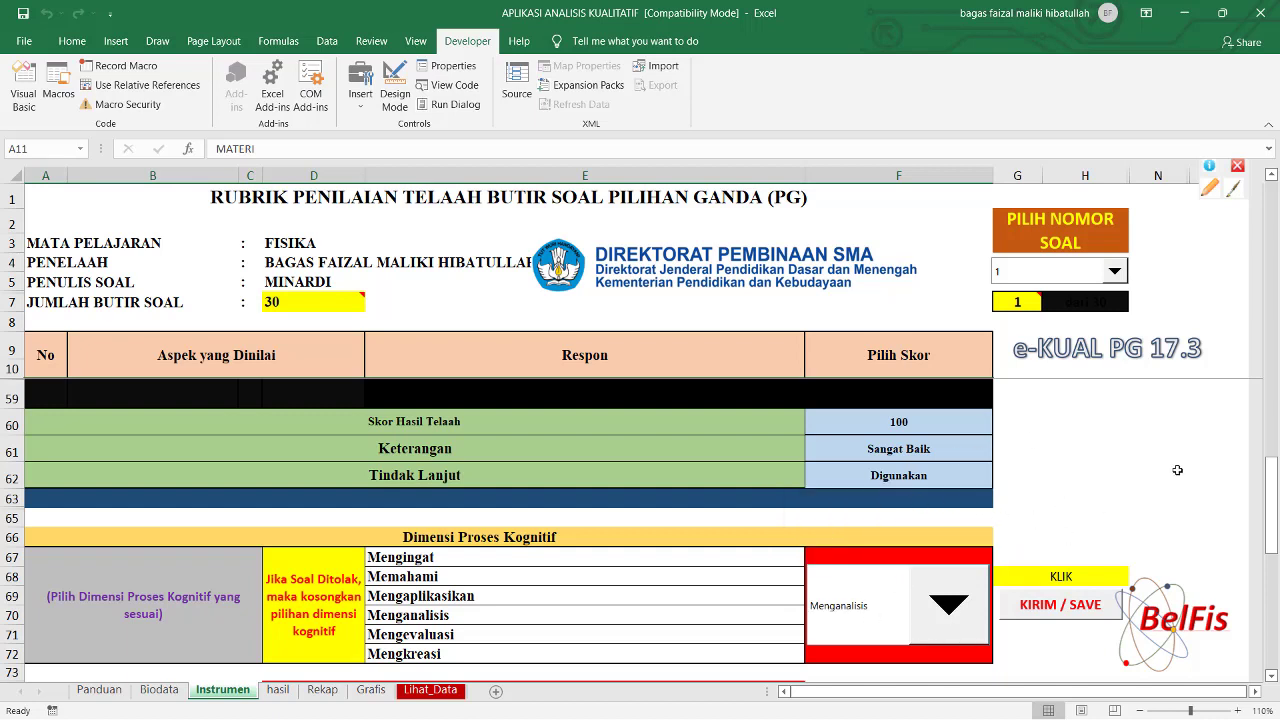
drag(1272, 485, 1273, 510)
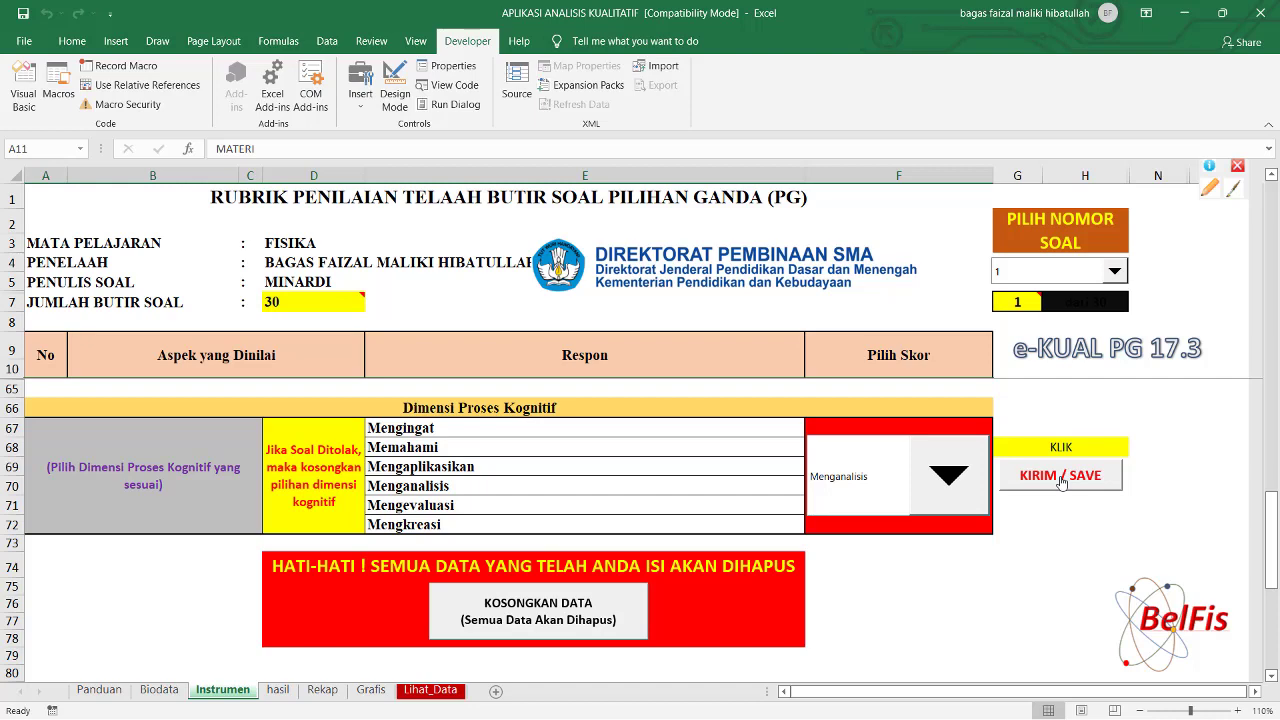
click(1060, 476)
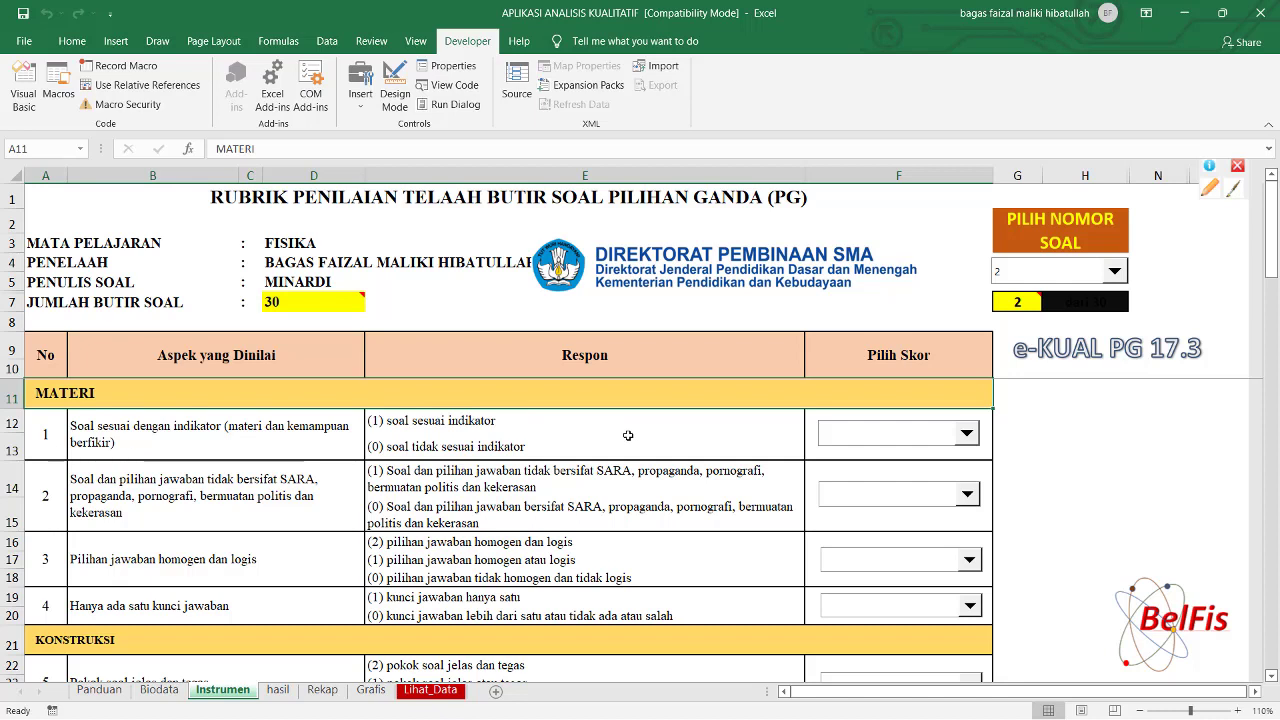
Score question 2's aspect 1 as (0) soal tidak sesuai indikator and acknowledge the rejection warning.
click(968, 439)
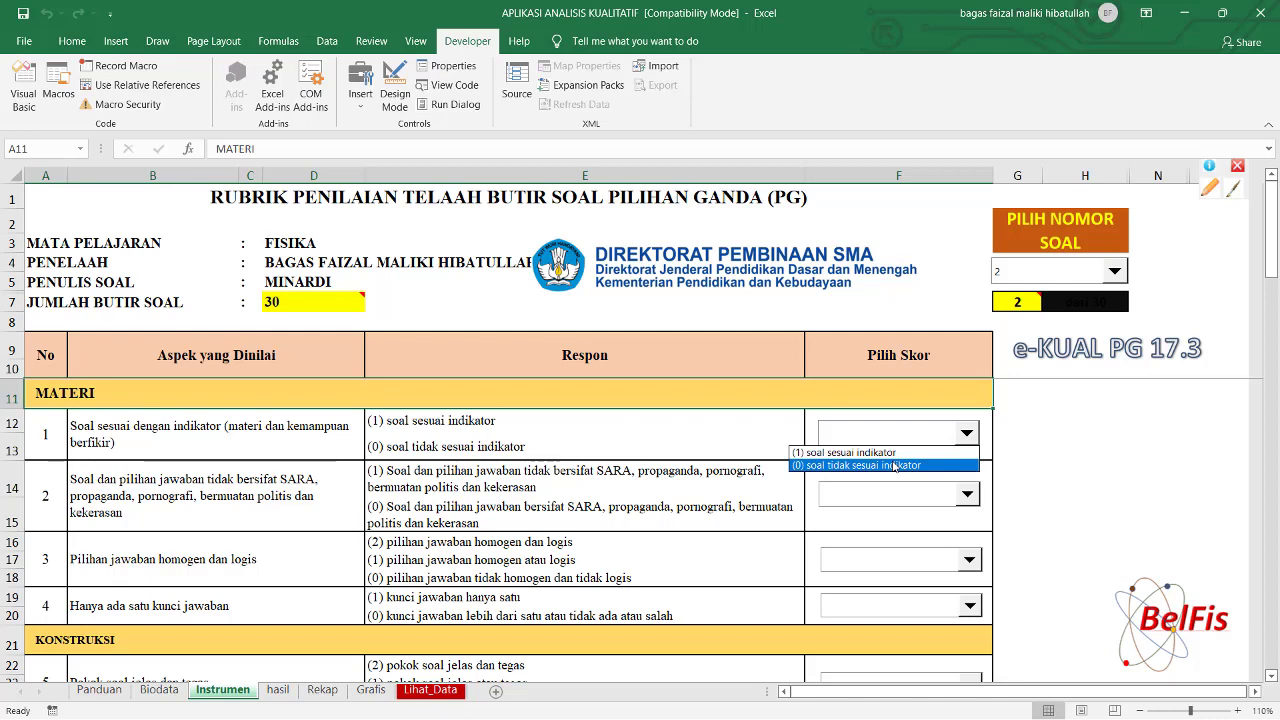
click(895, 465)
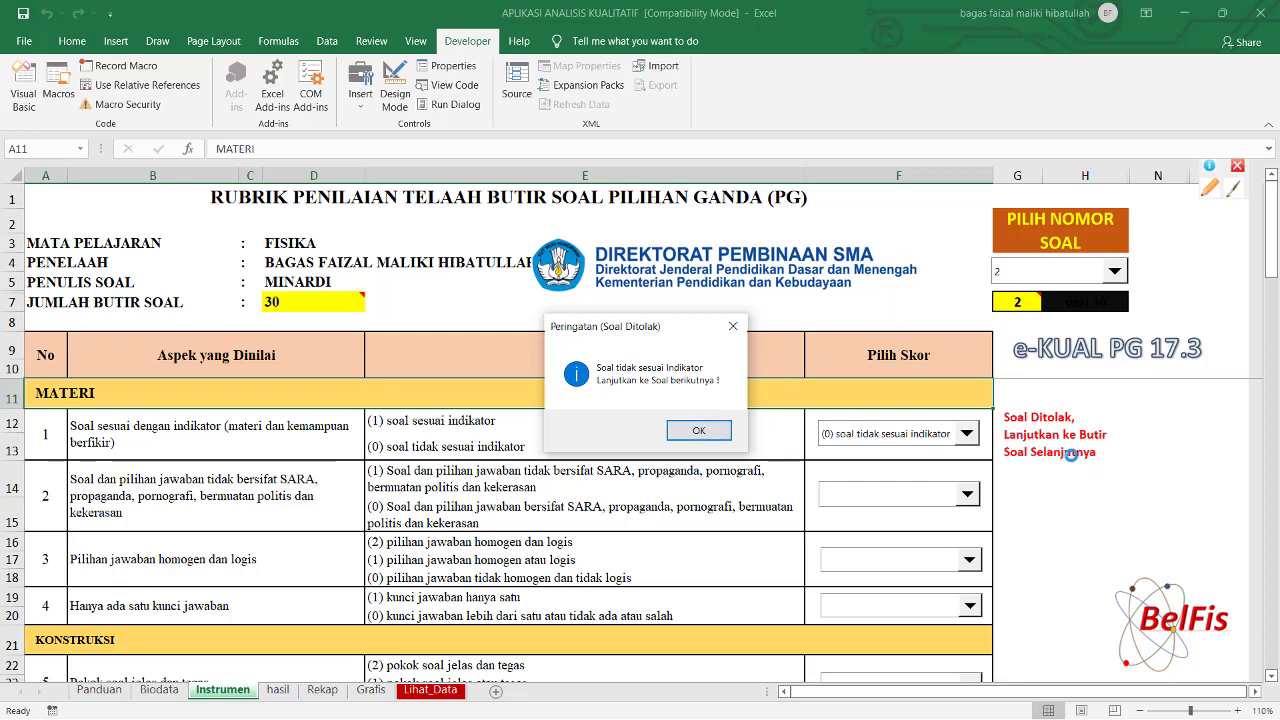
click(702, 432)
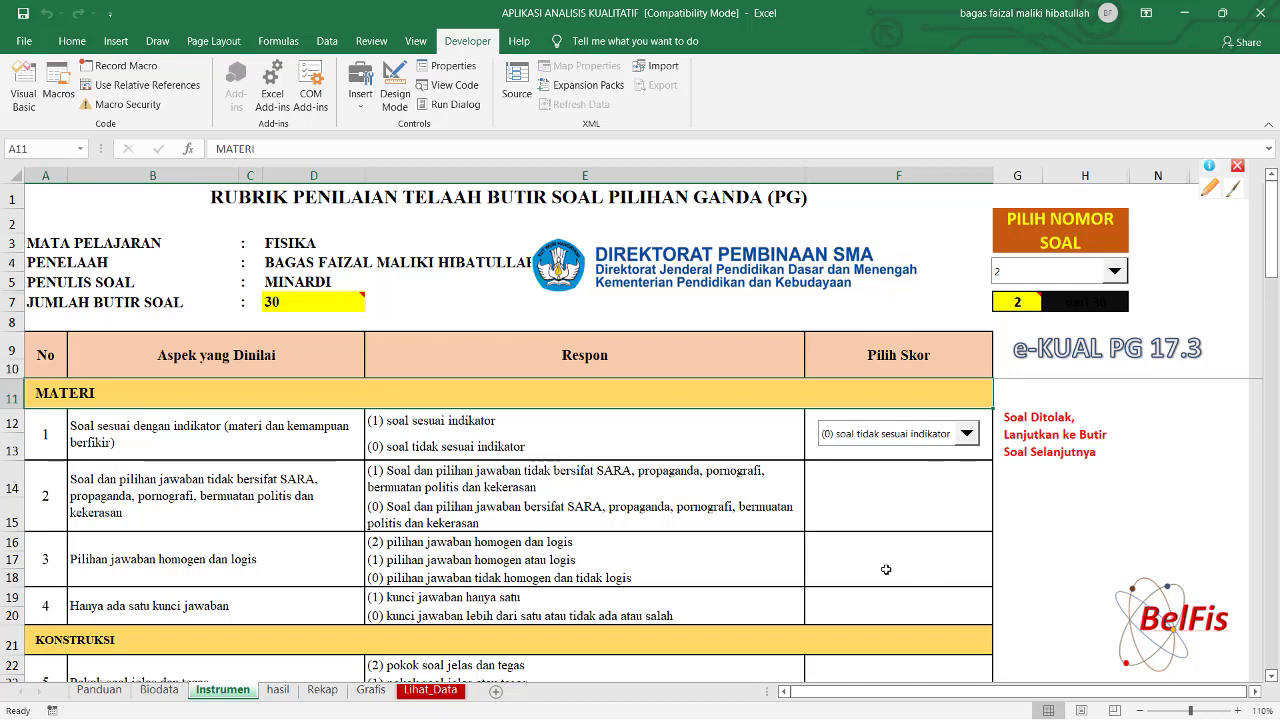
Switch to question 3 and score aspect 1 as (1), matching the indicator.
click(1114, 273)
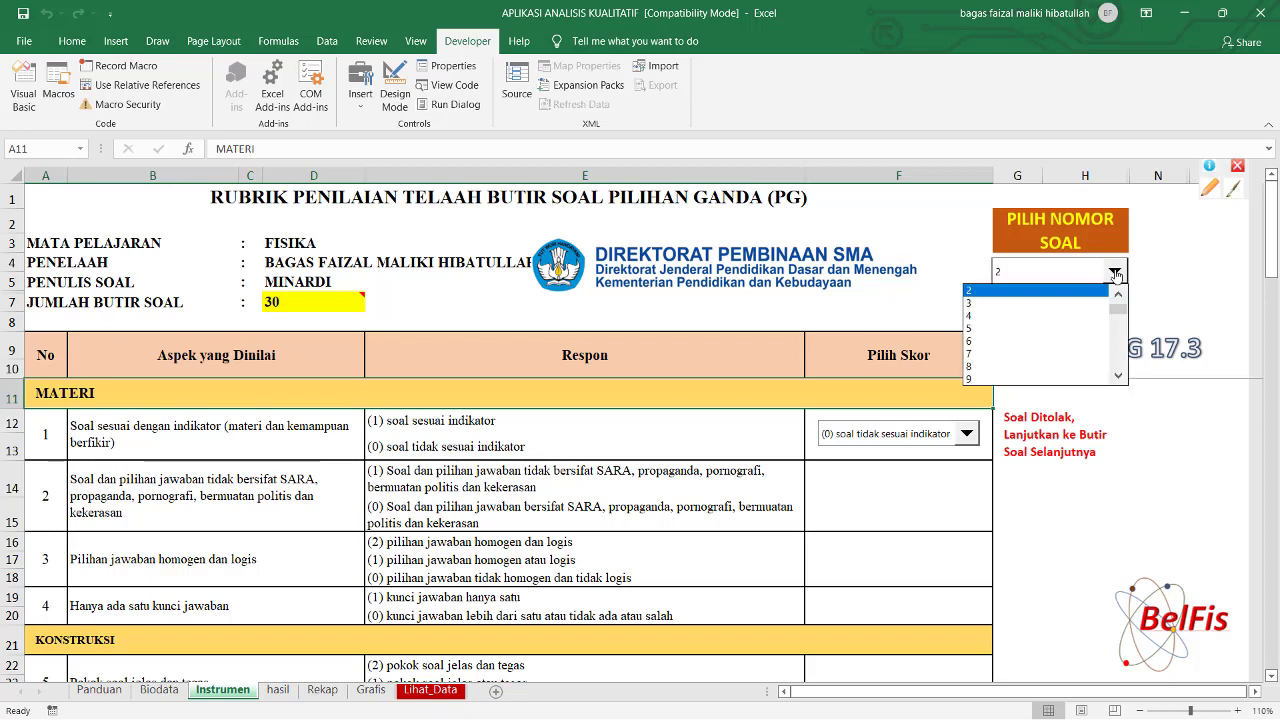
click(1040, 303)
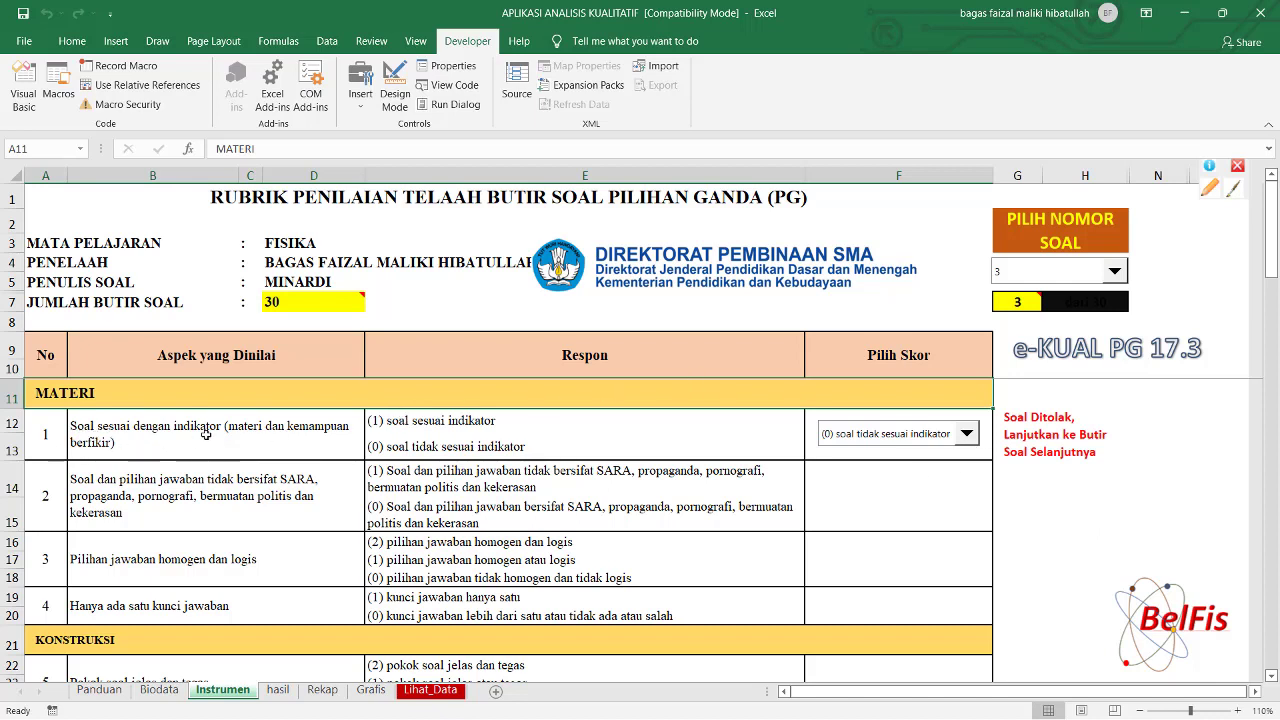
click(967, 440)
click(912, 454)
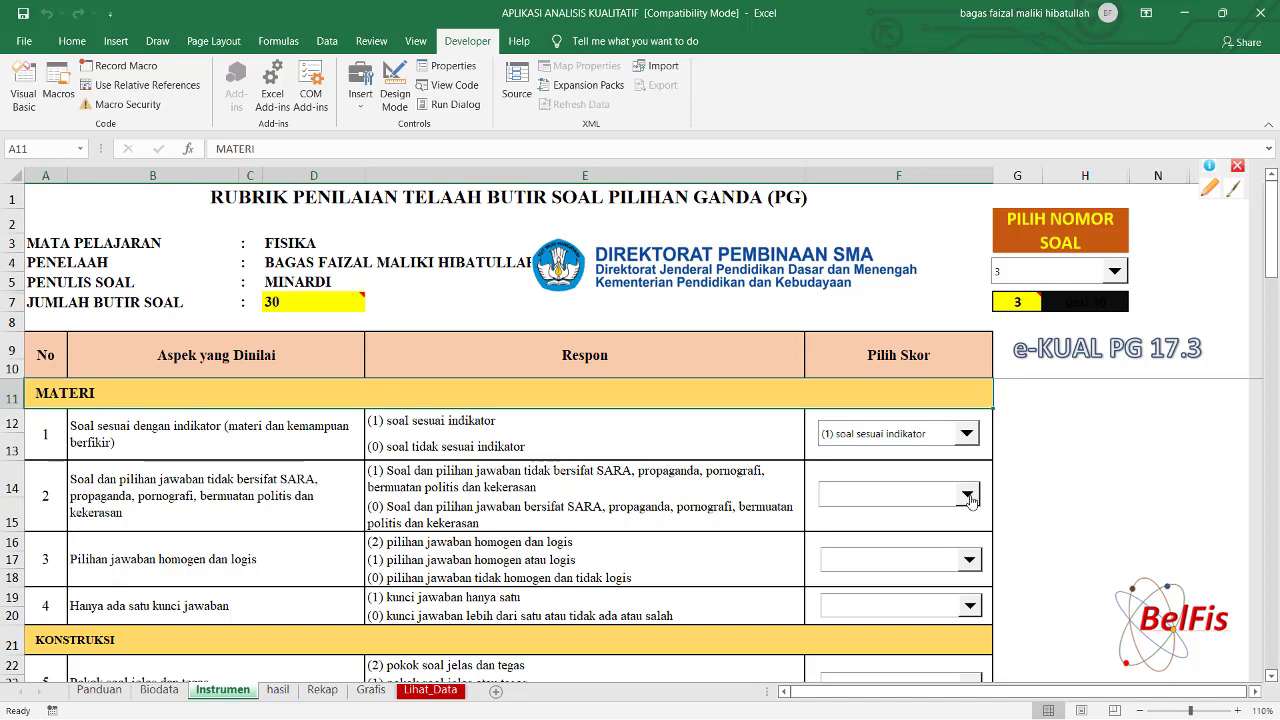
Score aspect 2 as (0) for SARA or propaganda content and dismiss the Soal Ditolak warning.
click(968, 496)
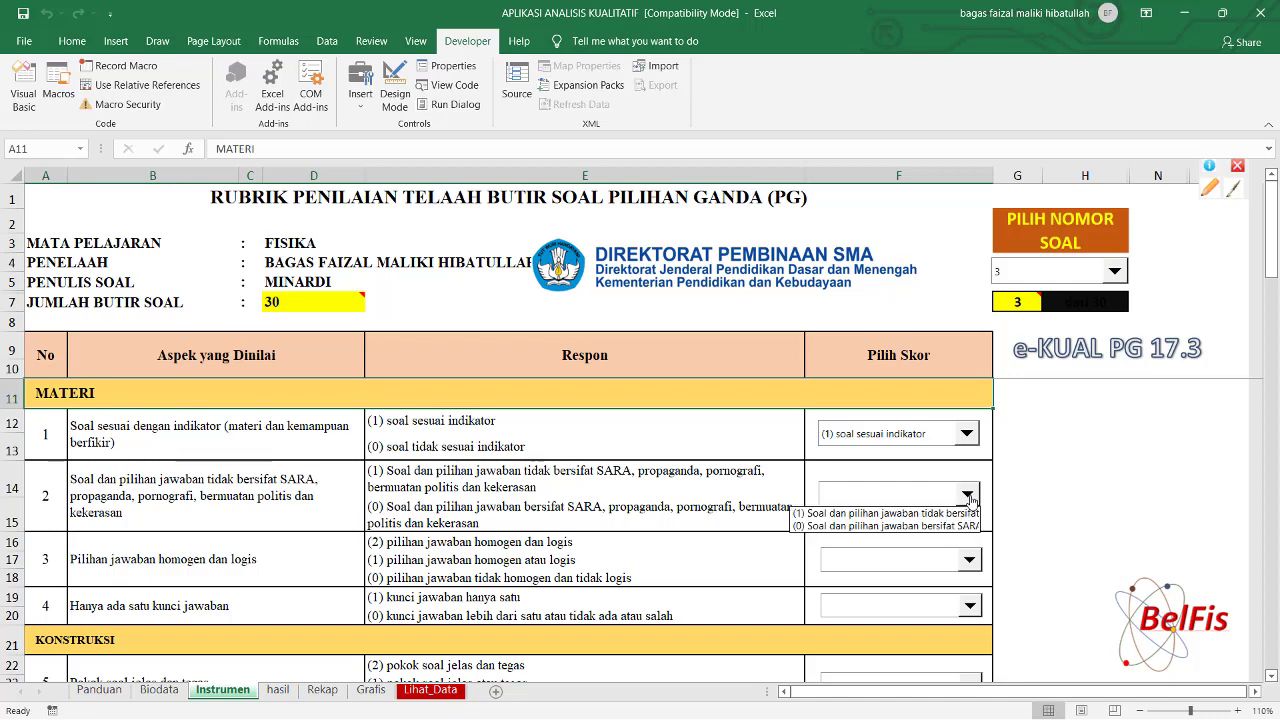
click(949, 526)
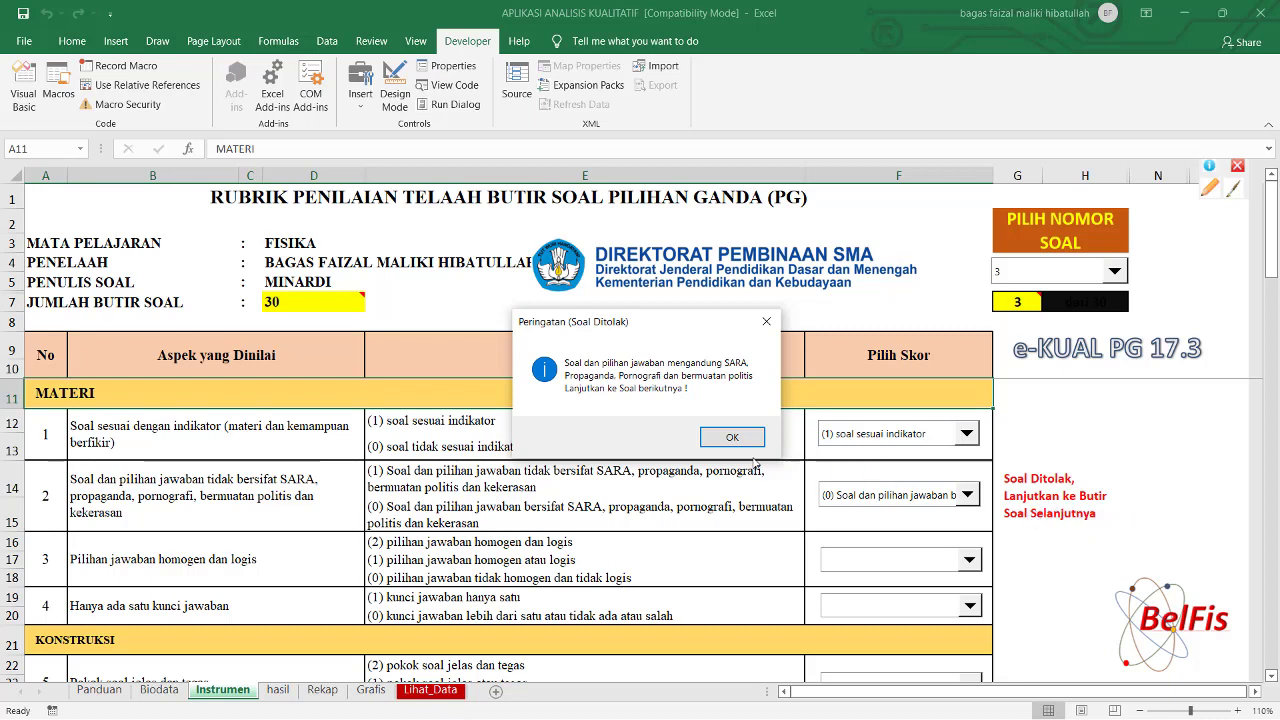
click(731, 440)
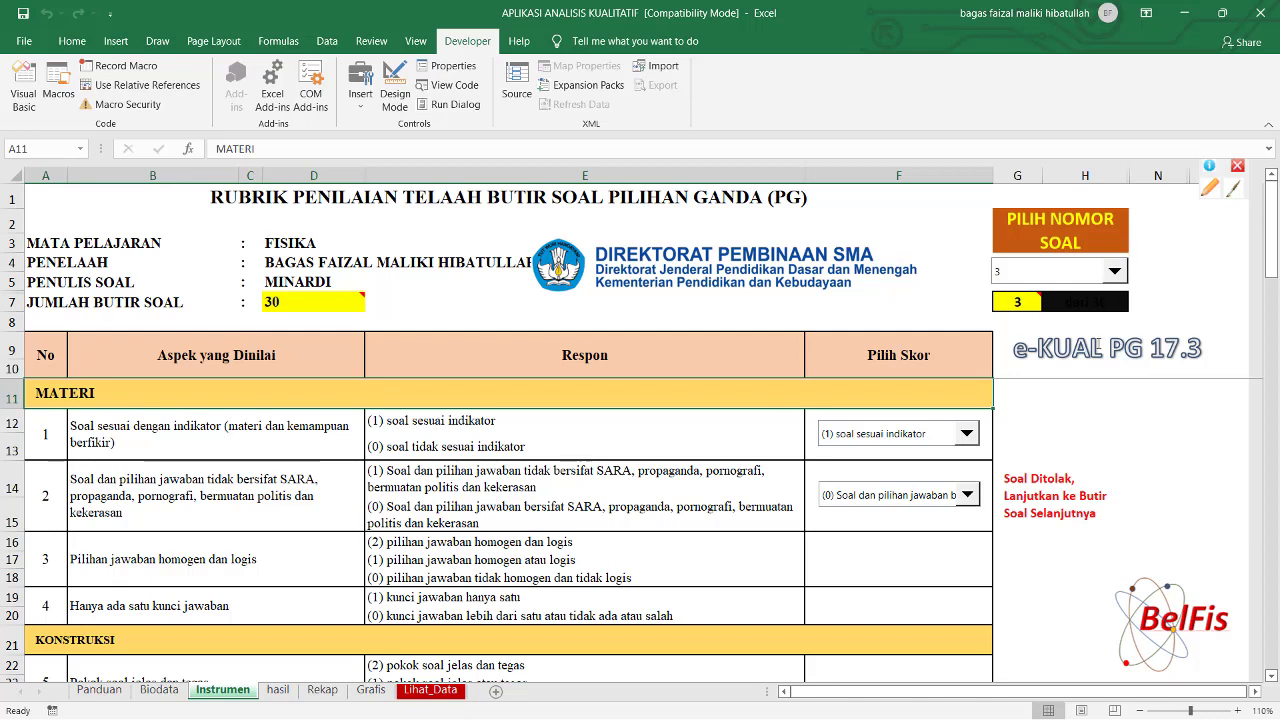
click(1115, 272)
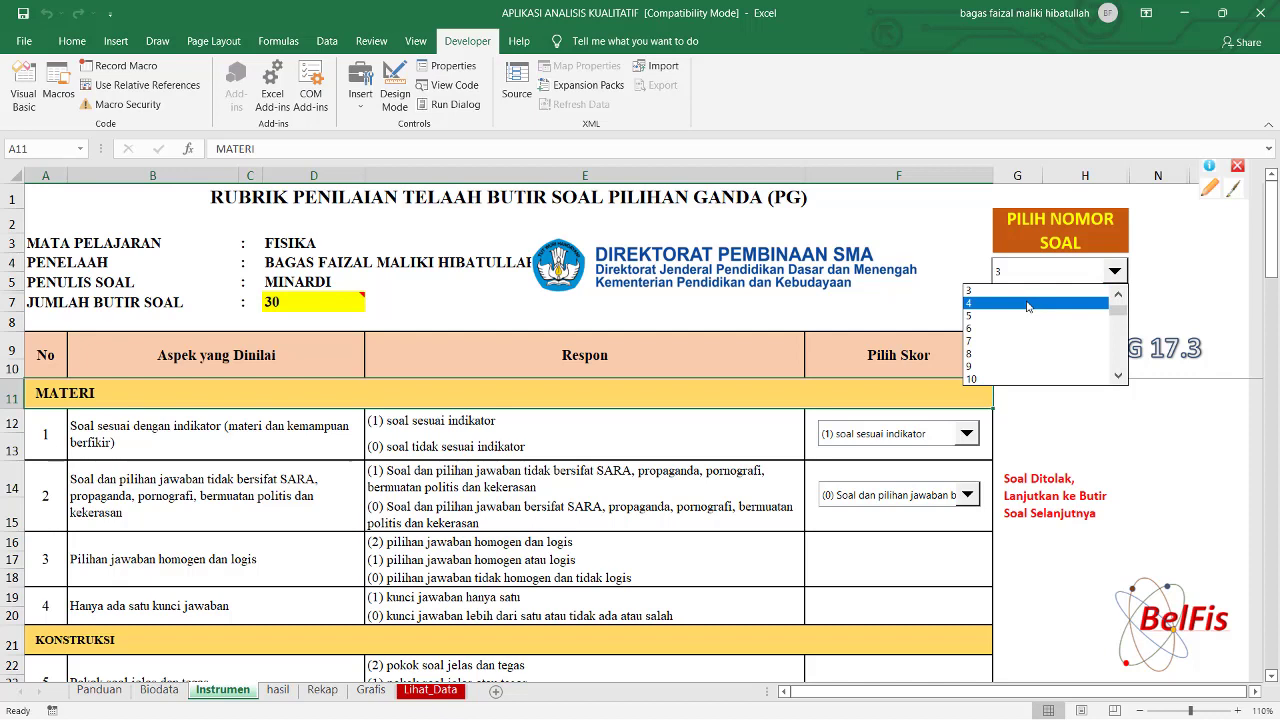
Switch to question 4 and keep aspect 1 scored as matching the indicator.
click(1028, 303)
mouse_move(1028, 305)
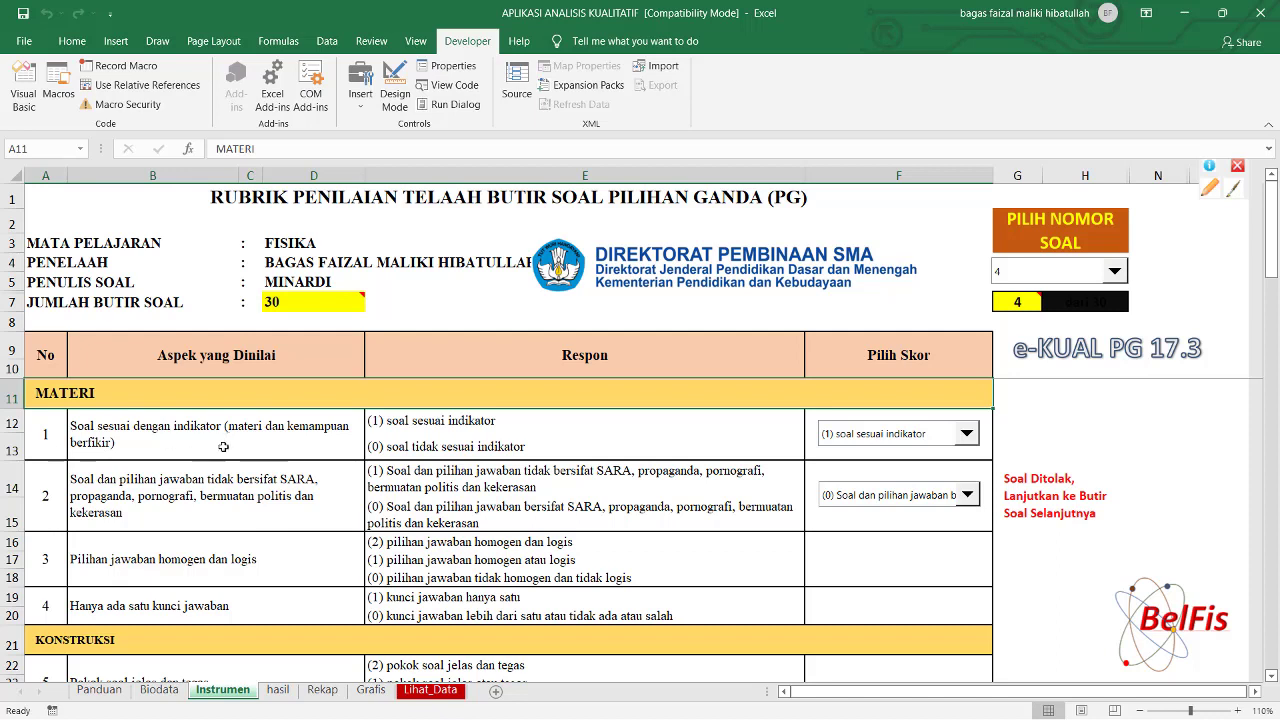
click(966, 436)
click(886, 453)
Score aspects 2–4 as free of SARA, homogeneous/logical, and having only one key.
click(967, 497)
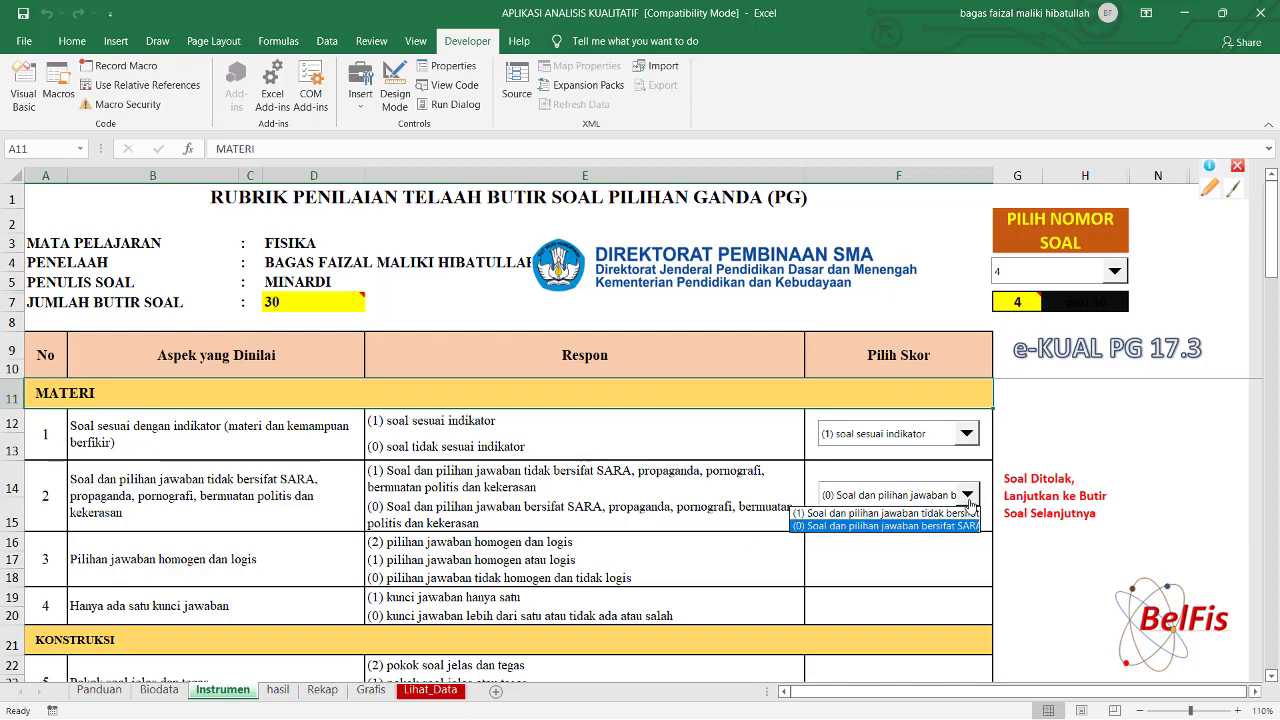
click(948, 513)
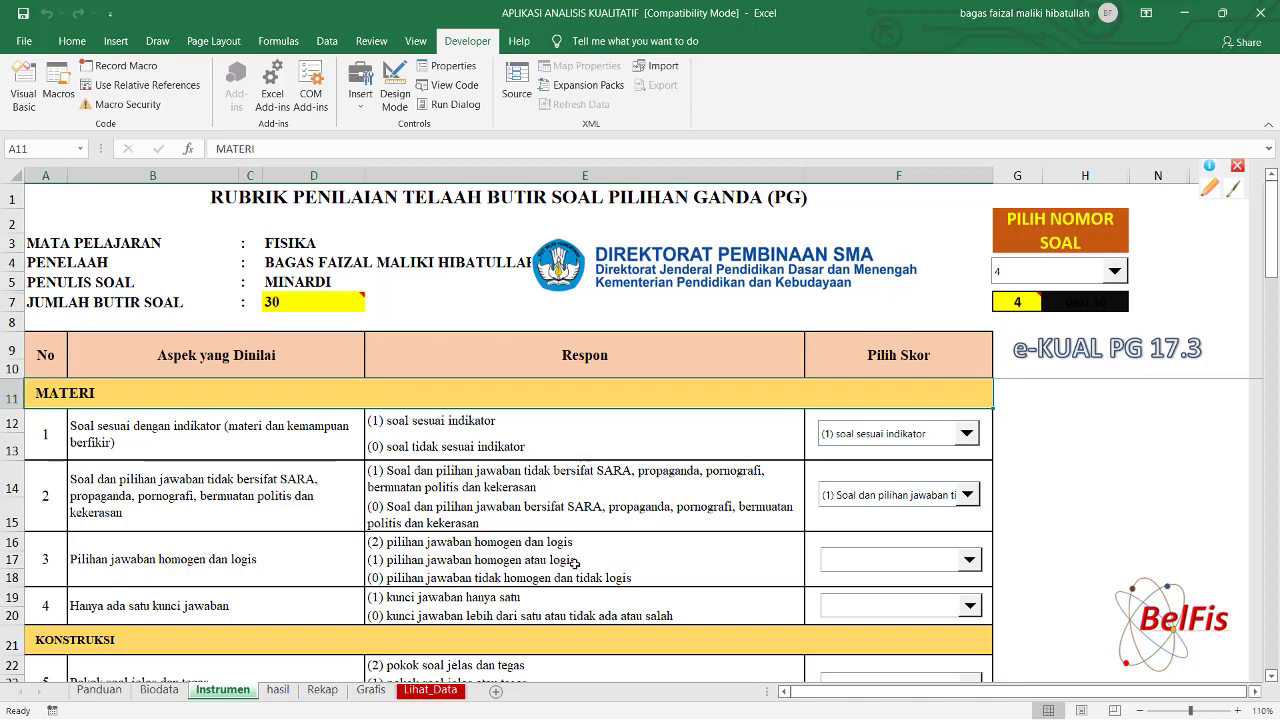
click(971, 562)
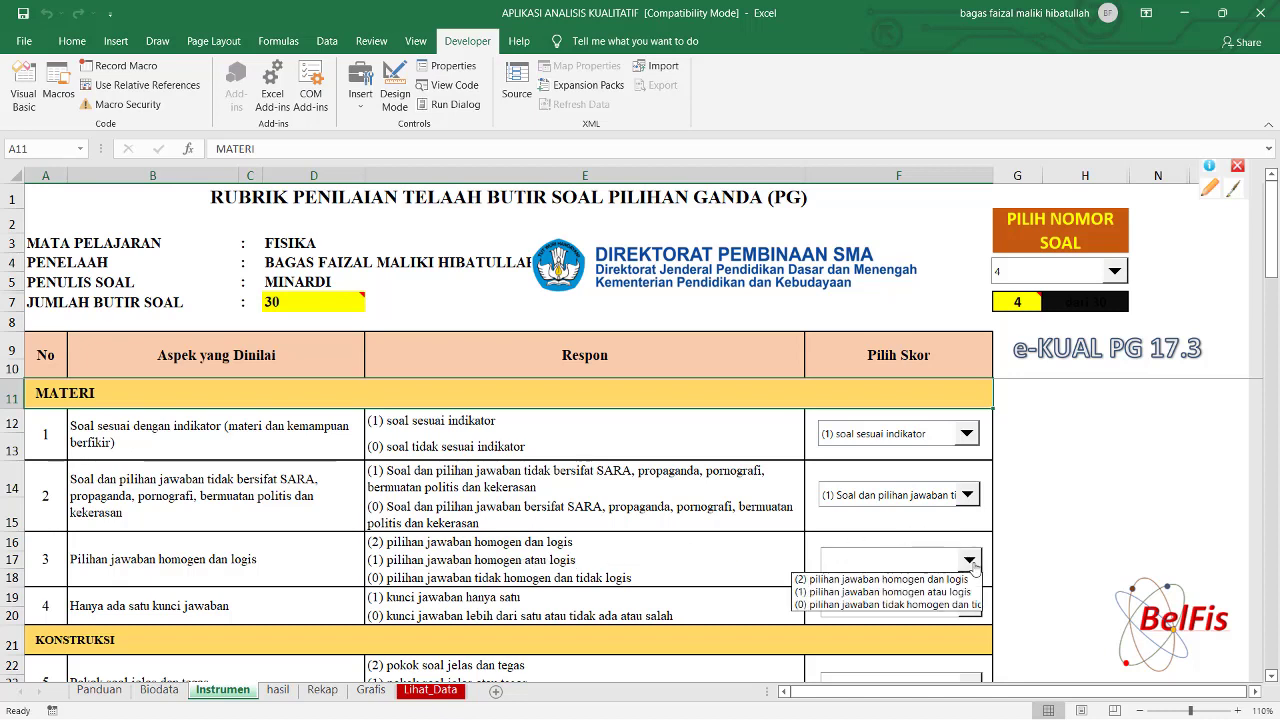
click(914, 592)
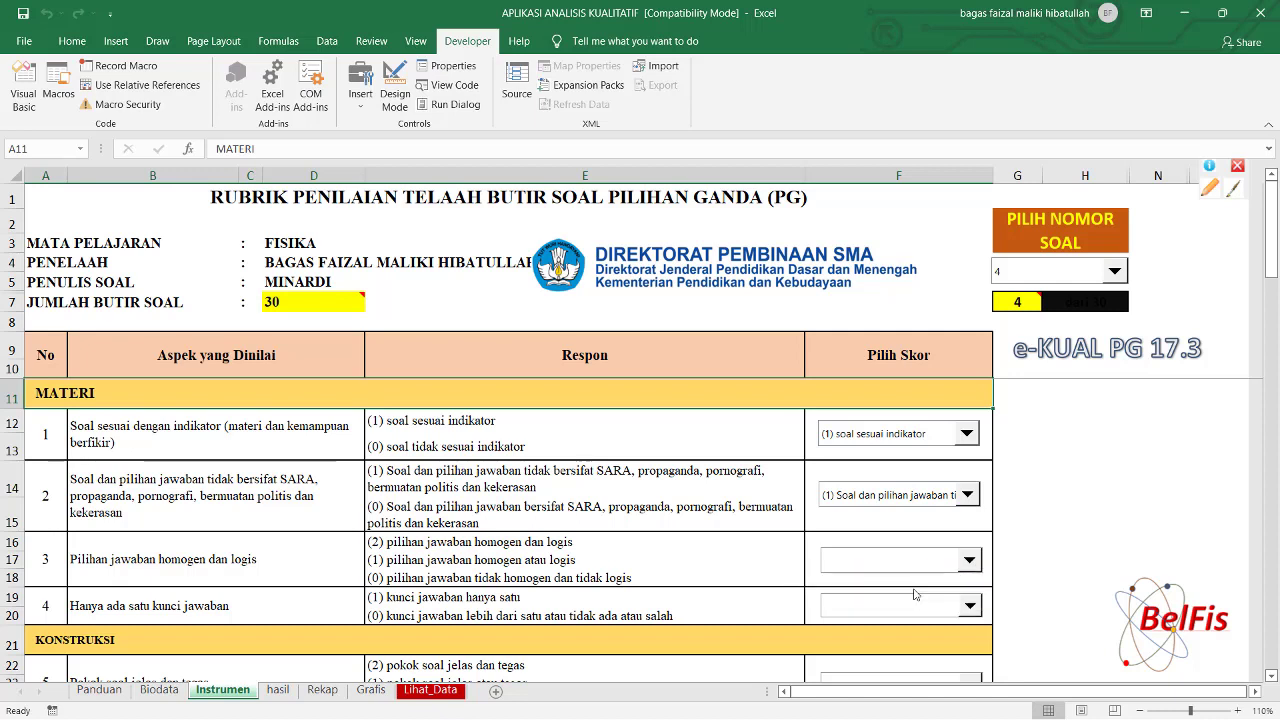
drag(1272, 268, 1274, 300)
click(968, 455)
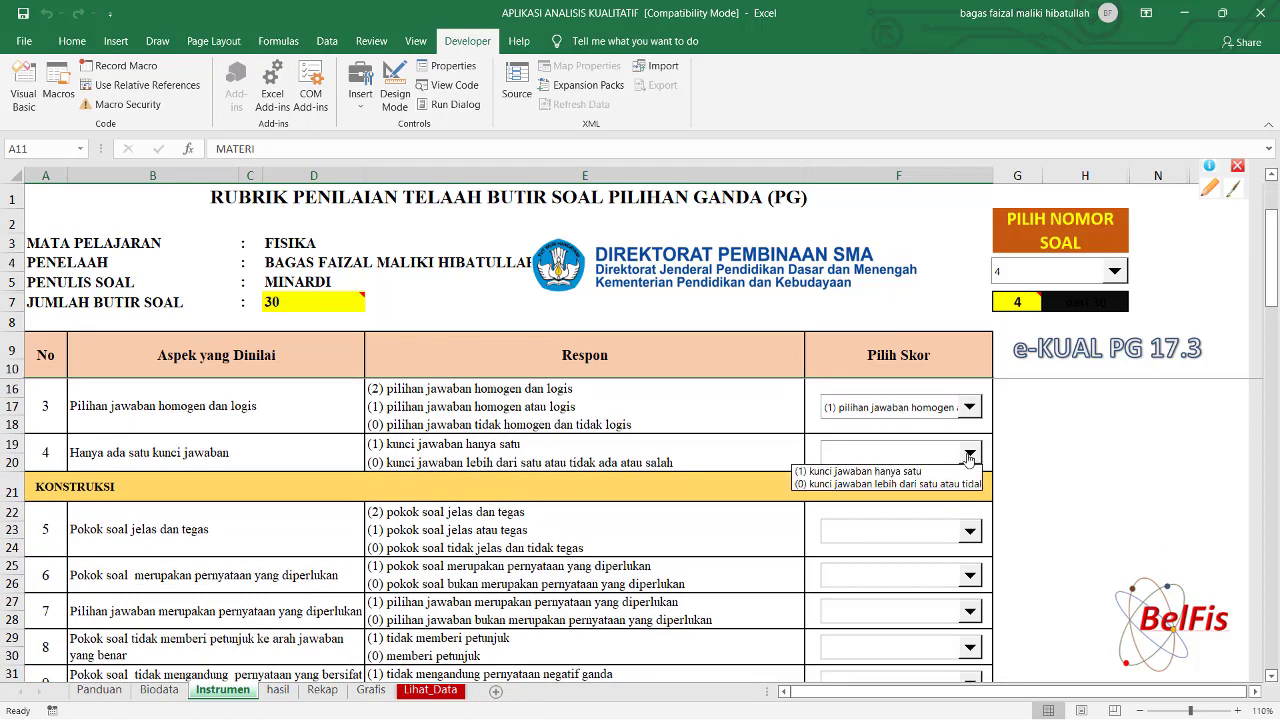
click(904, 474)
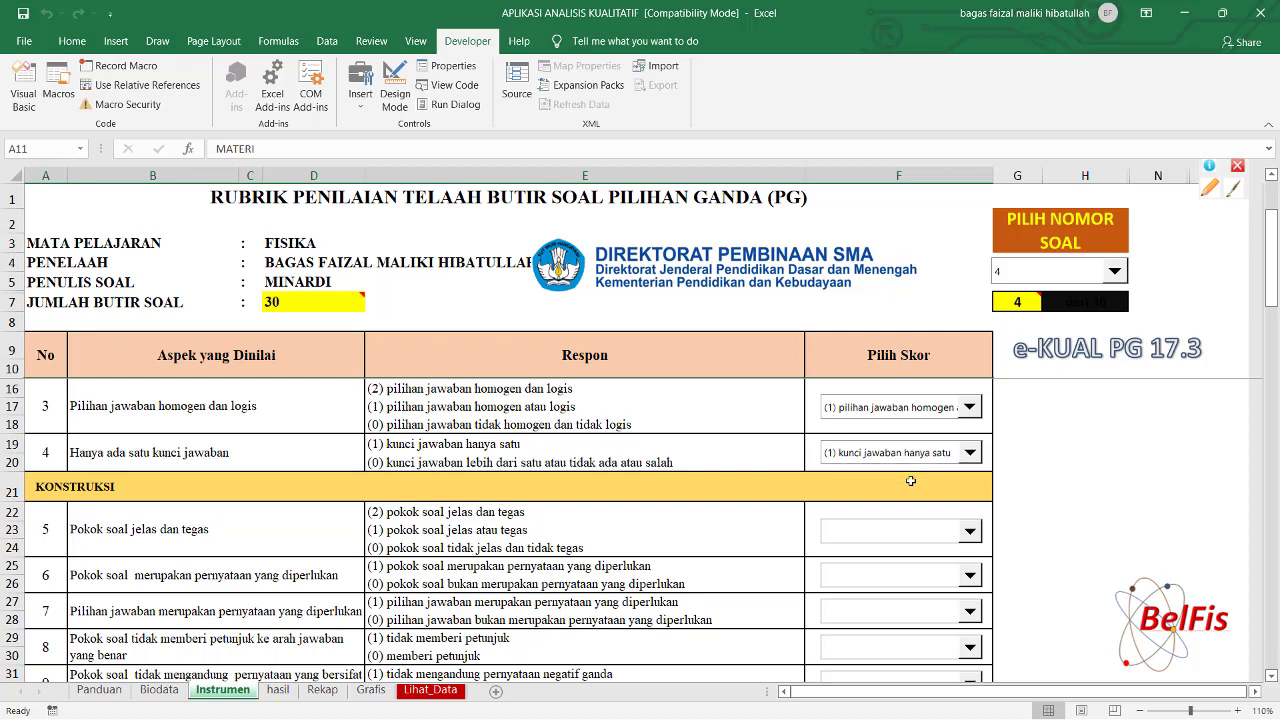
Score aspects 5–8: clear firm stem, necessary statement, criterion 7 as 1, criterion 8 as (1) tidak memberi petunjuk.
click(969, 531)
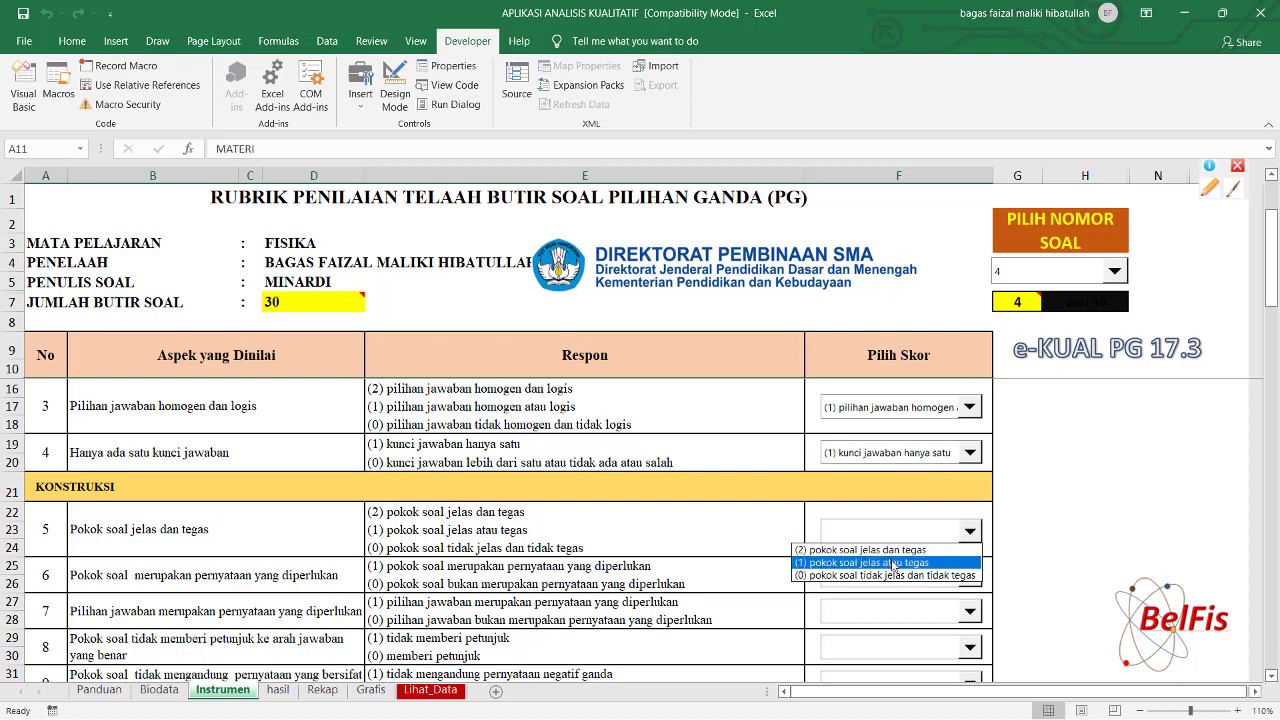
click(884, 549)
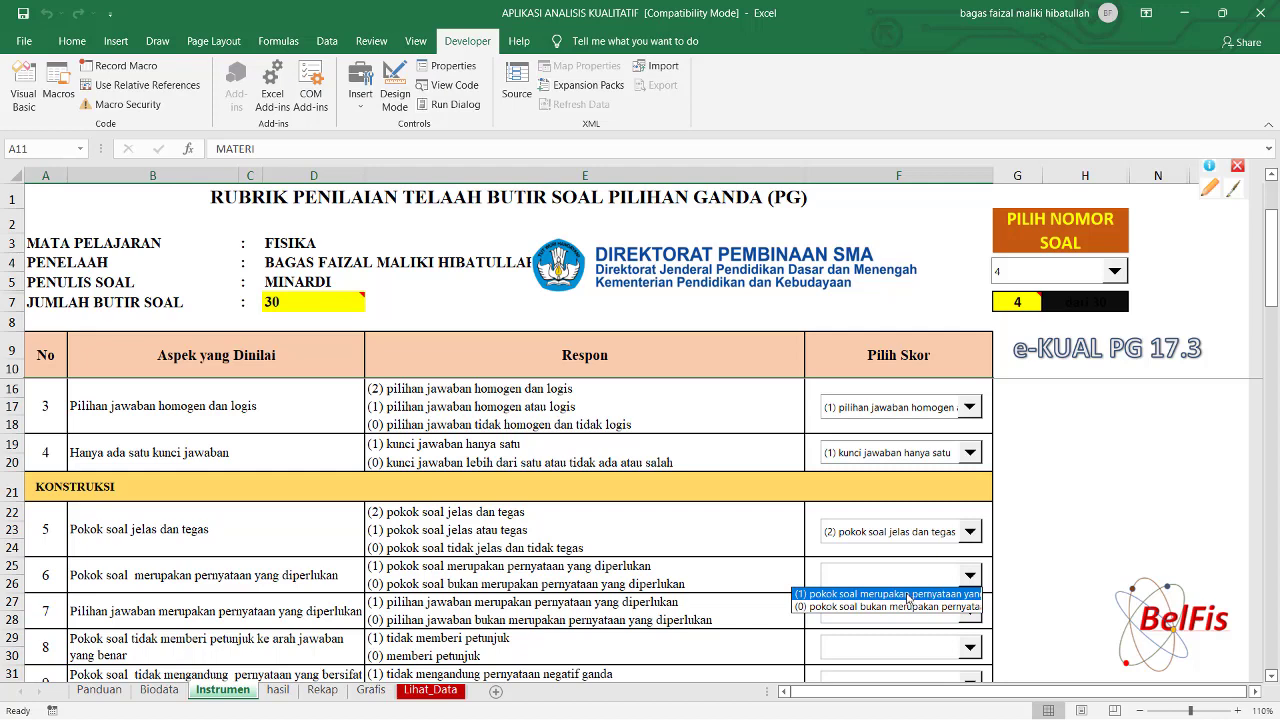
click(908, 596)
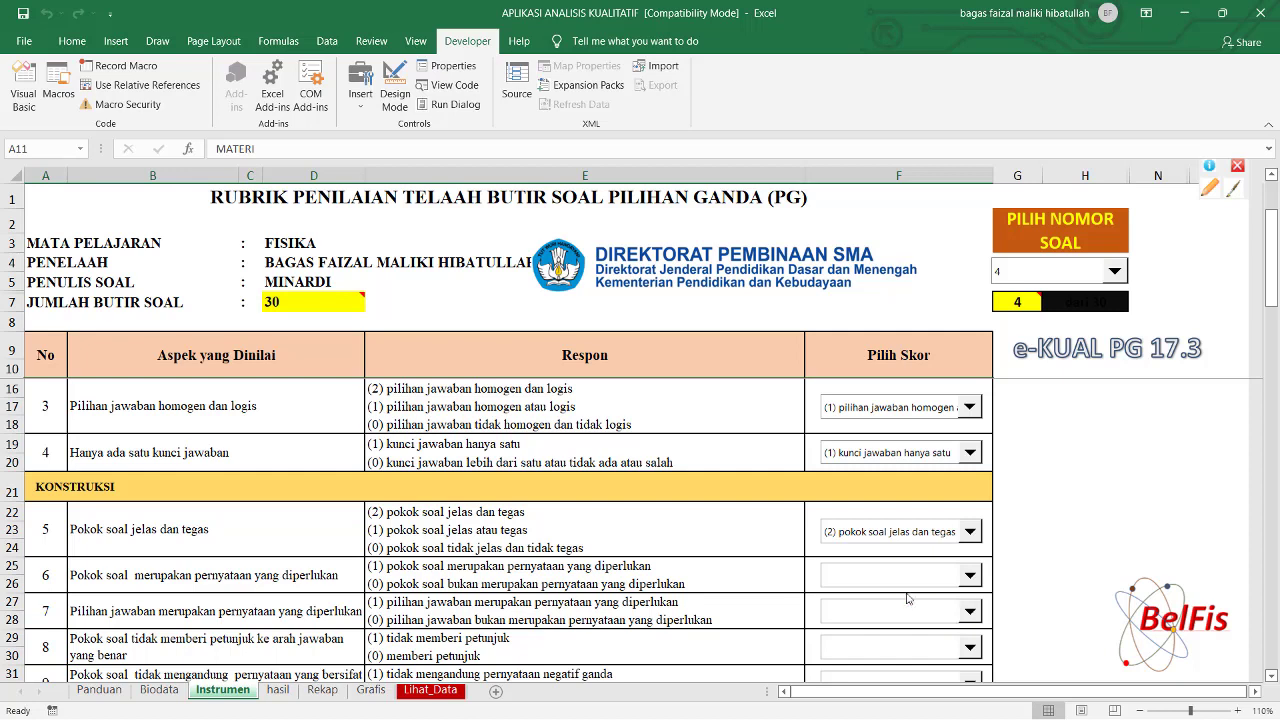
click(970, 610)
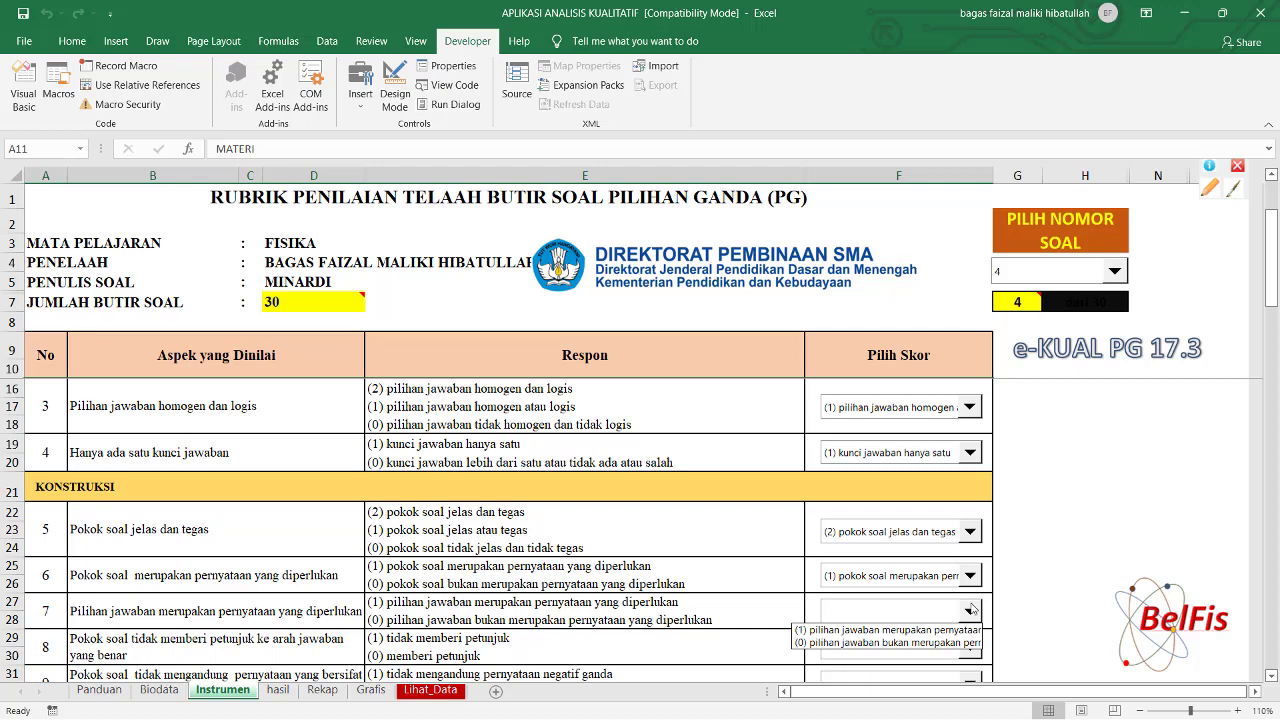
click(890, 630)
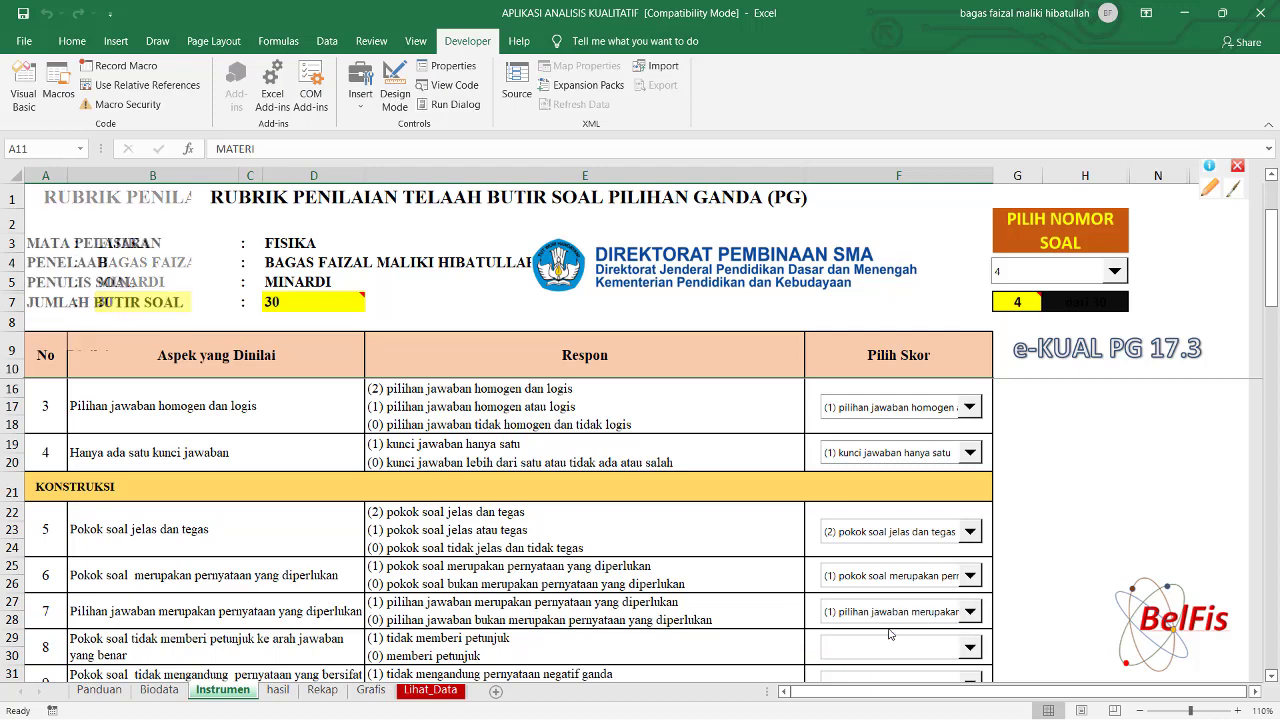
click(960, 652)
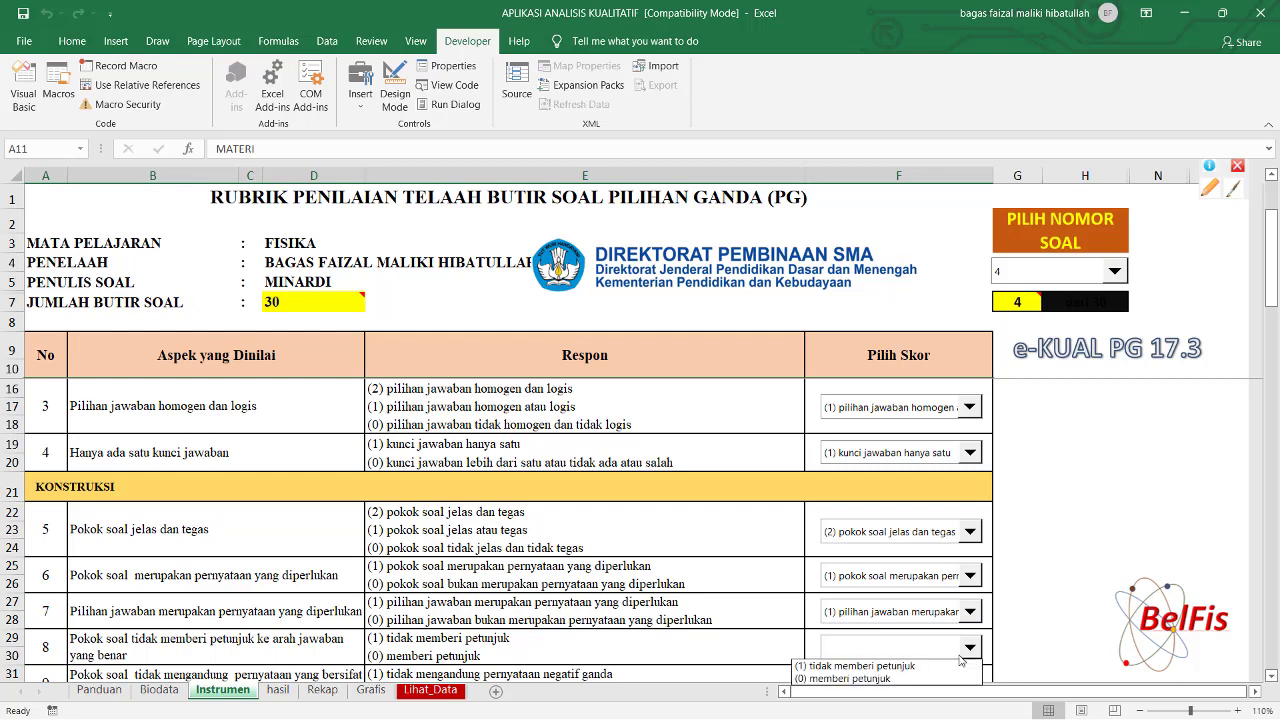
click(857, 666)
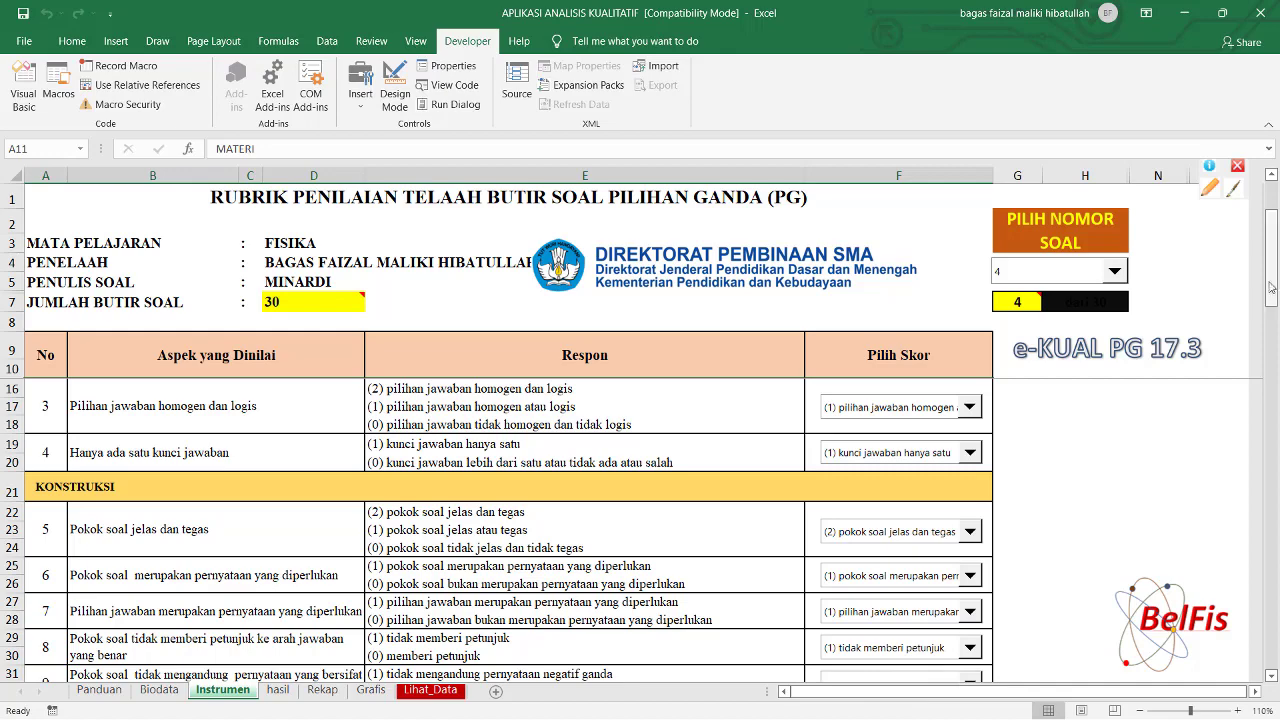
Score criteria 9, 10 and 11 as (1), leaving criterion 12 unchosen for now.
drag(1269, 280, 1270, 358)
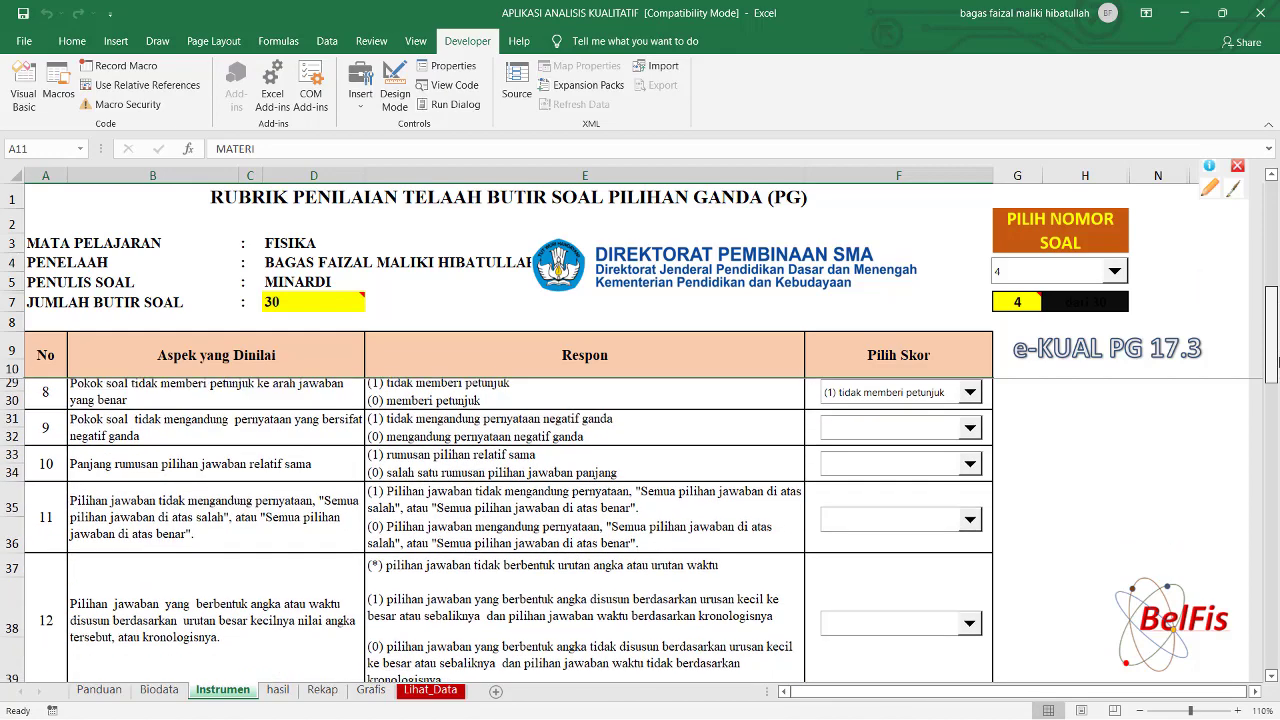
click(972, 434)
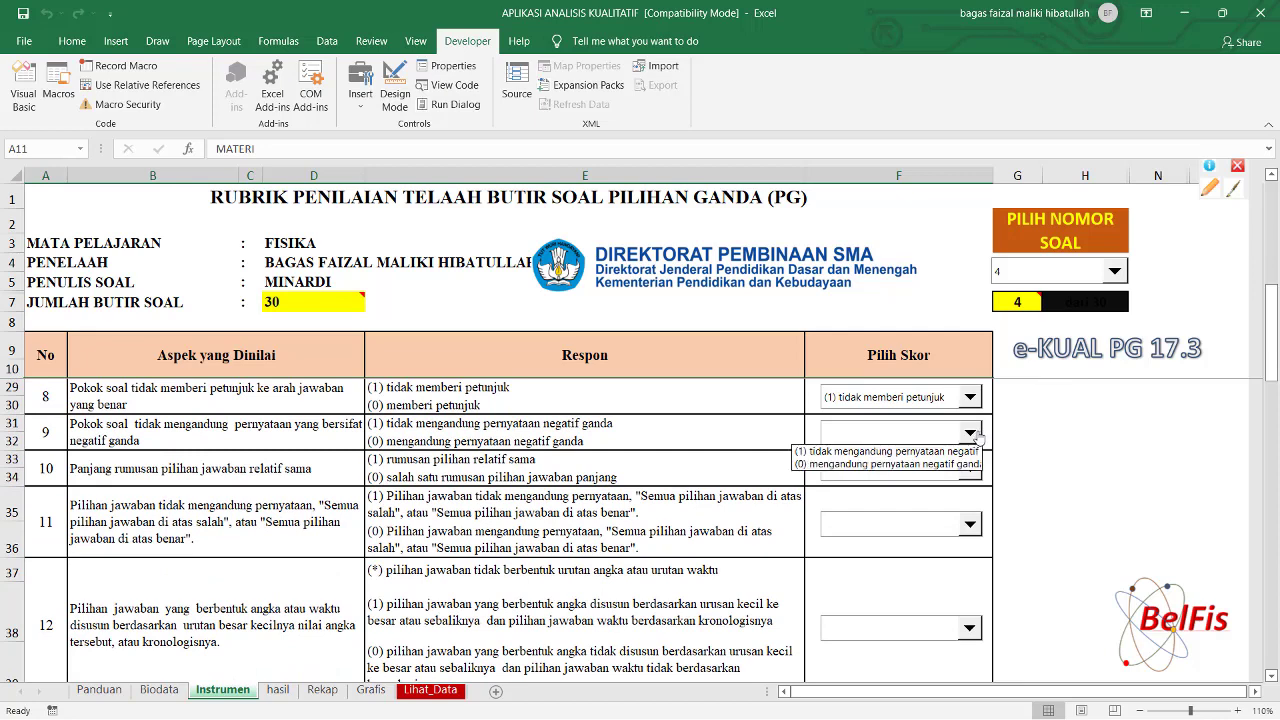
click(911, 451)
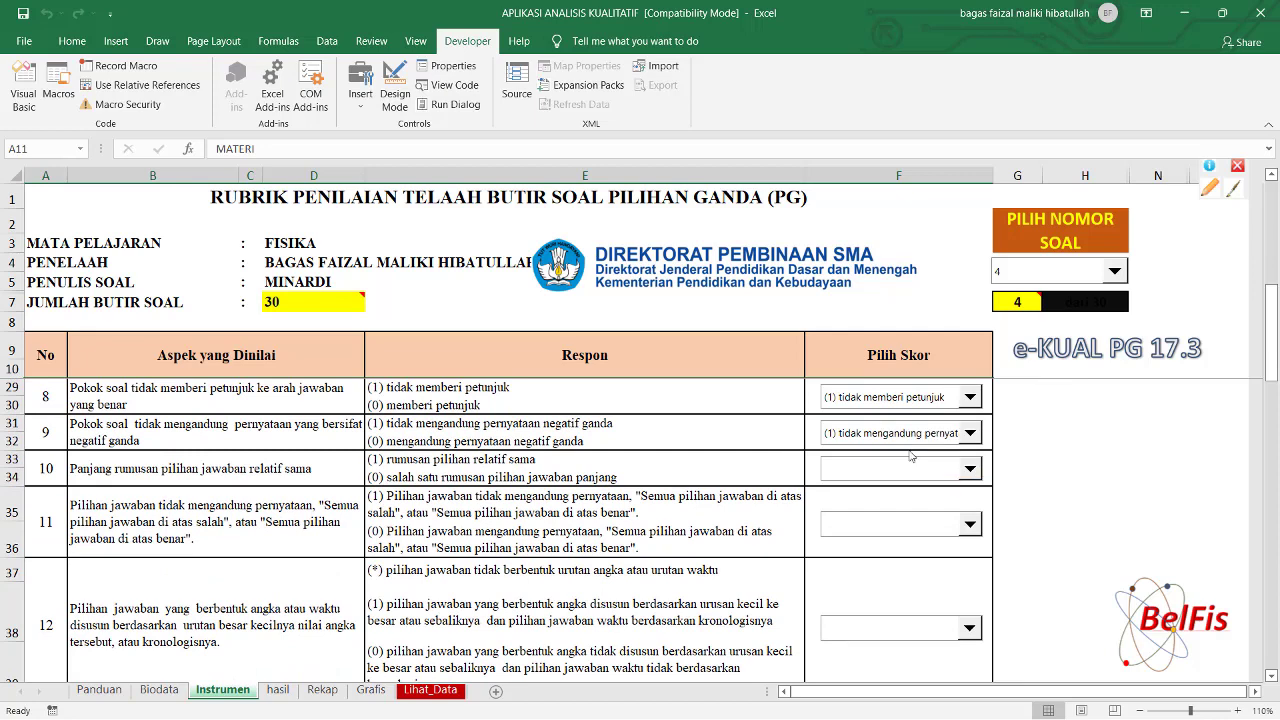
click(971, 470)
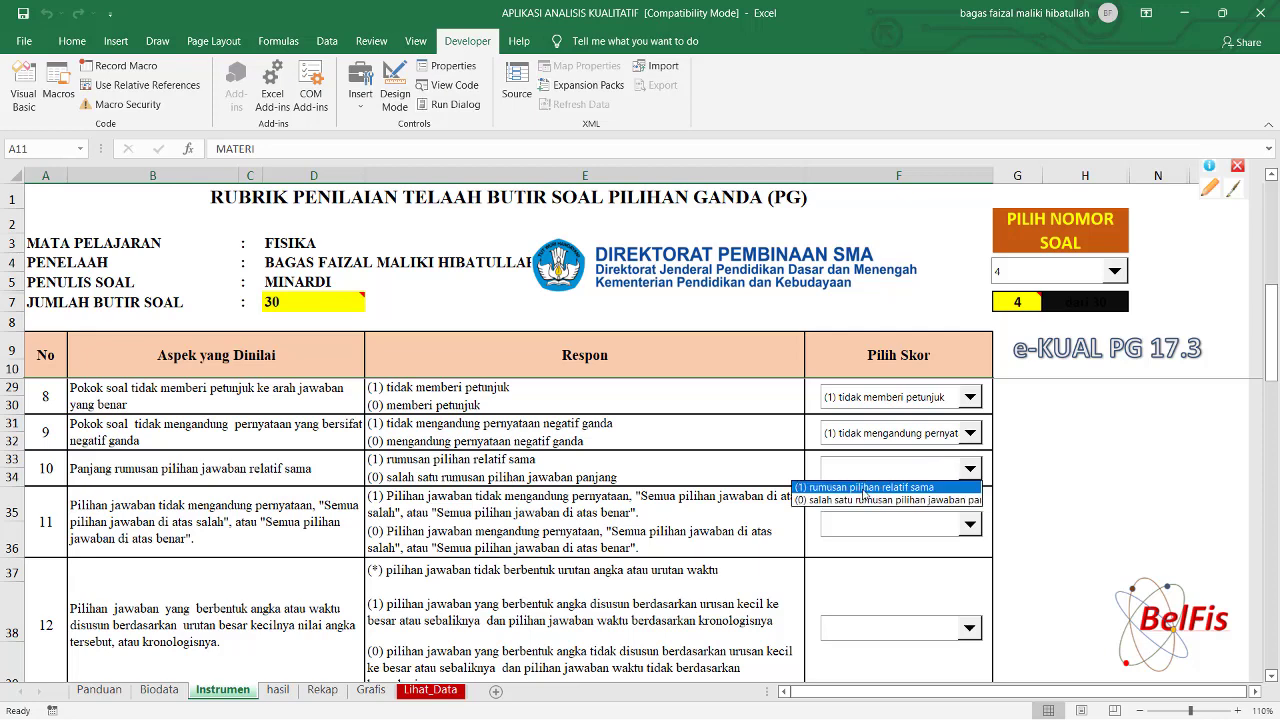
click(866, 487)
click(969, 526)
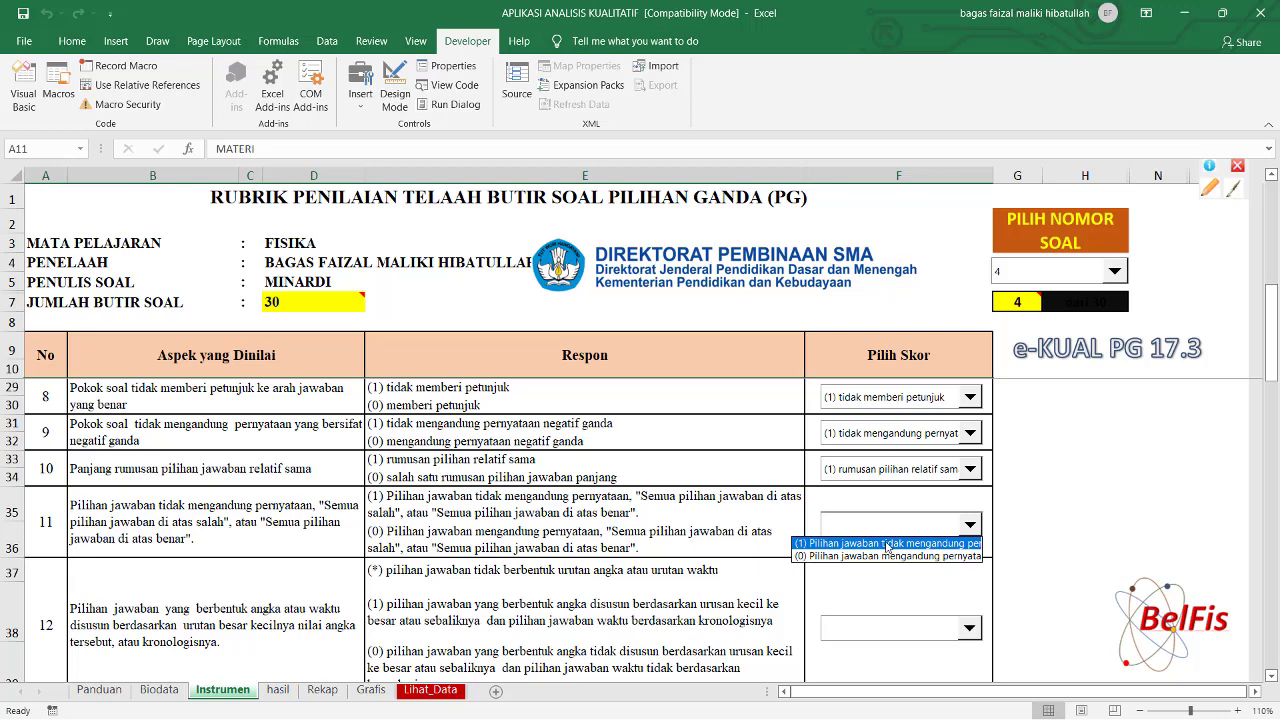
click(887, 543)
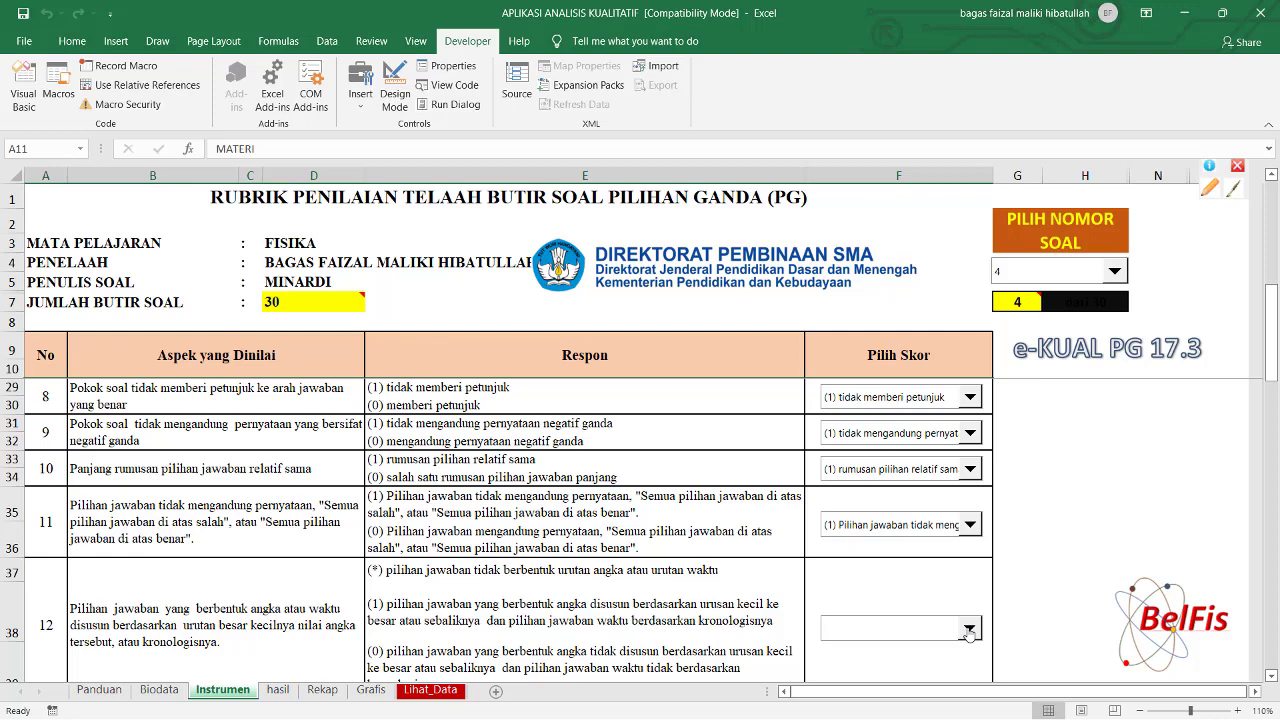
click(969, 630)
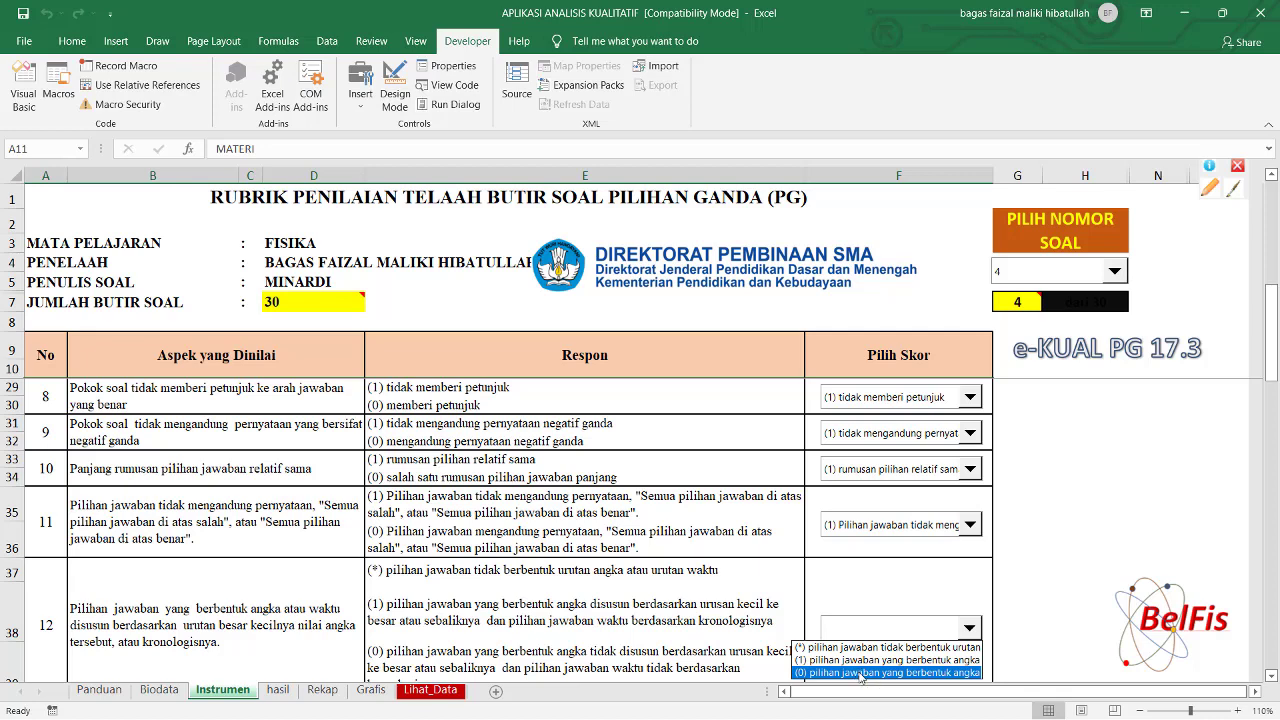
click(1271, 354)
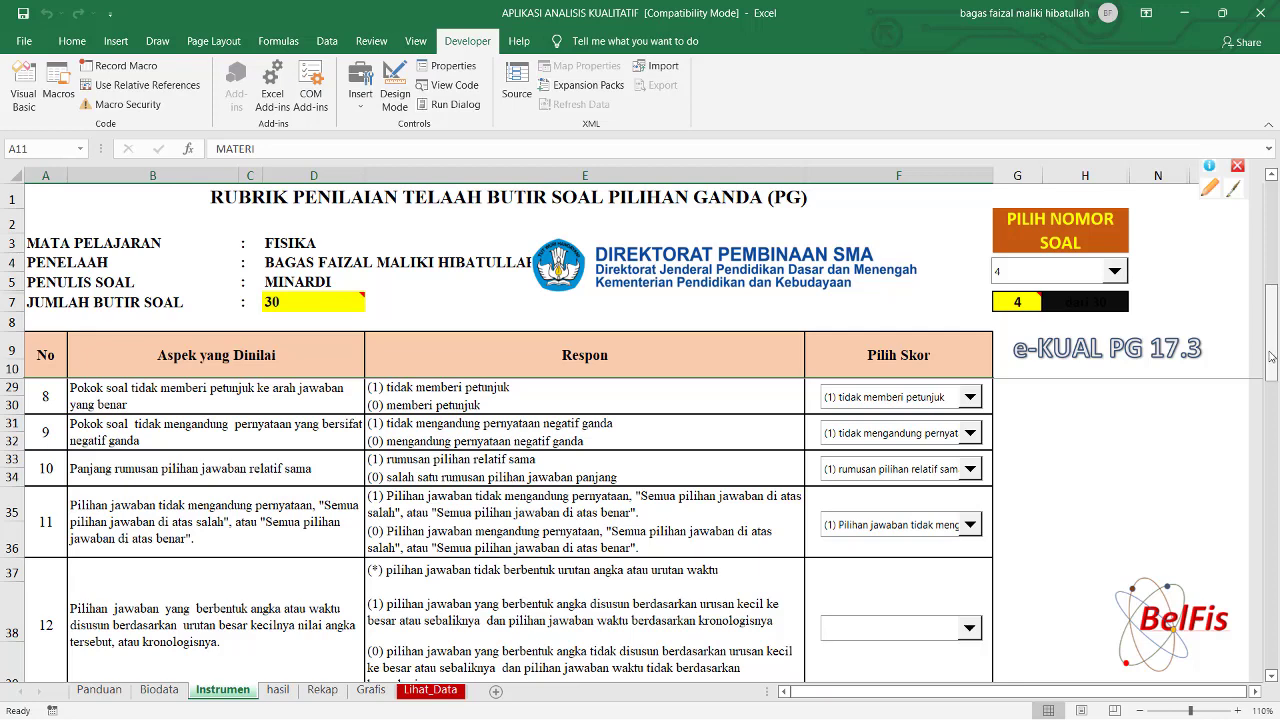
drag(1273, 296, 1273, 347)
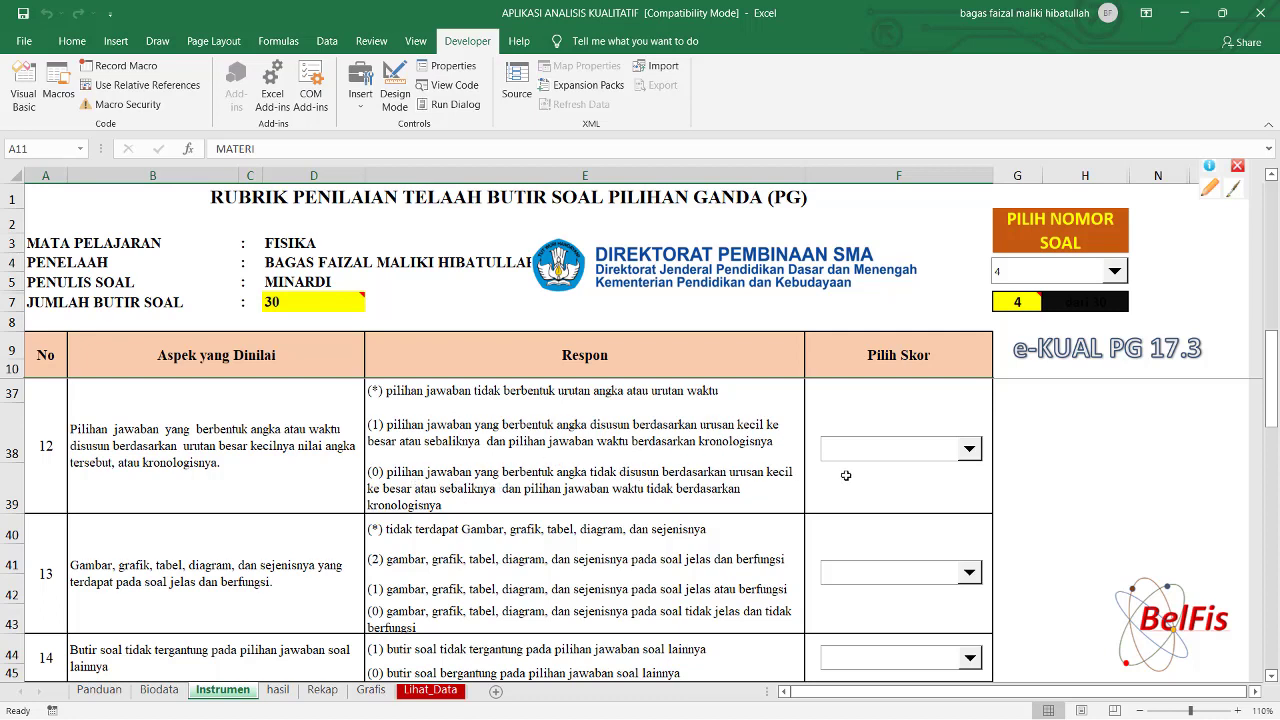
Set criterion 12 to (0) unordered options, 13 to (2) clear figures, 14 to (1) independent item.
click(970, 450)
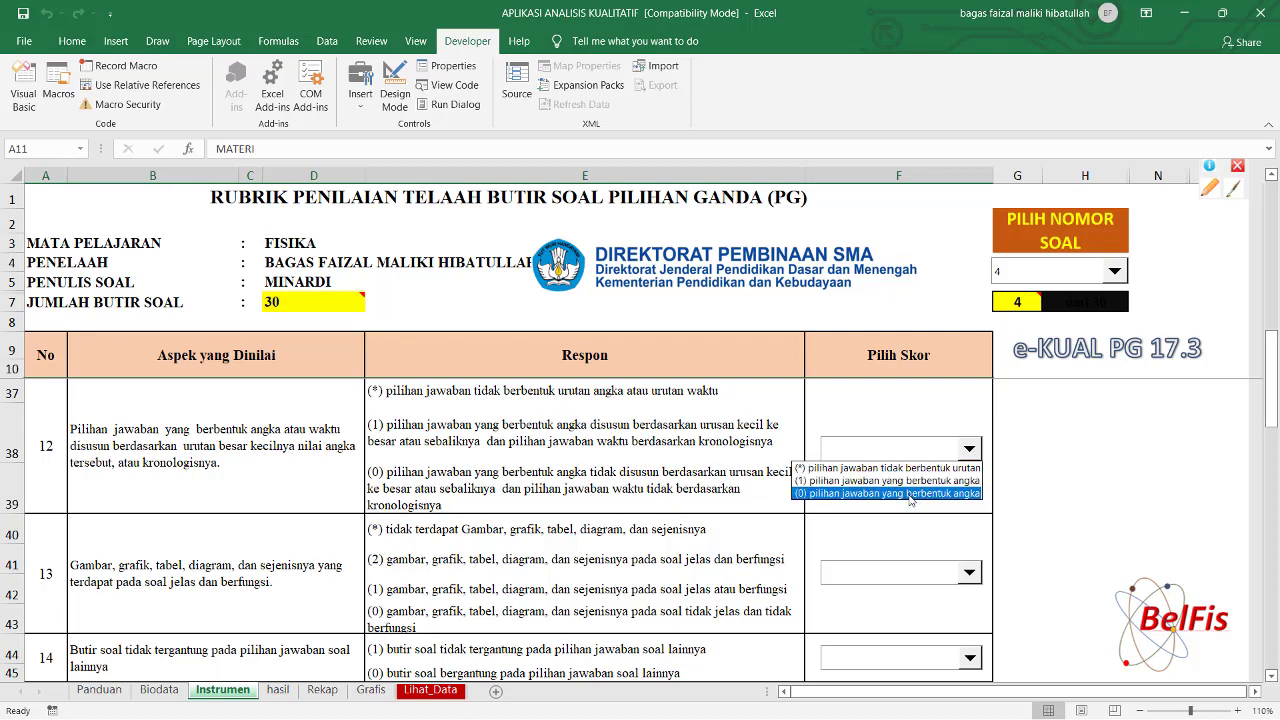
click(910, 494)
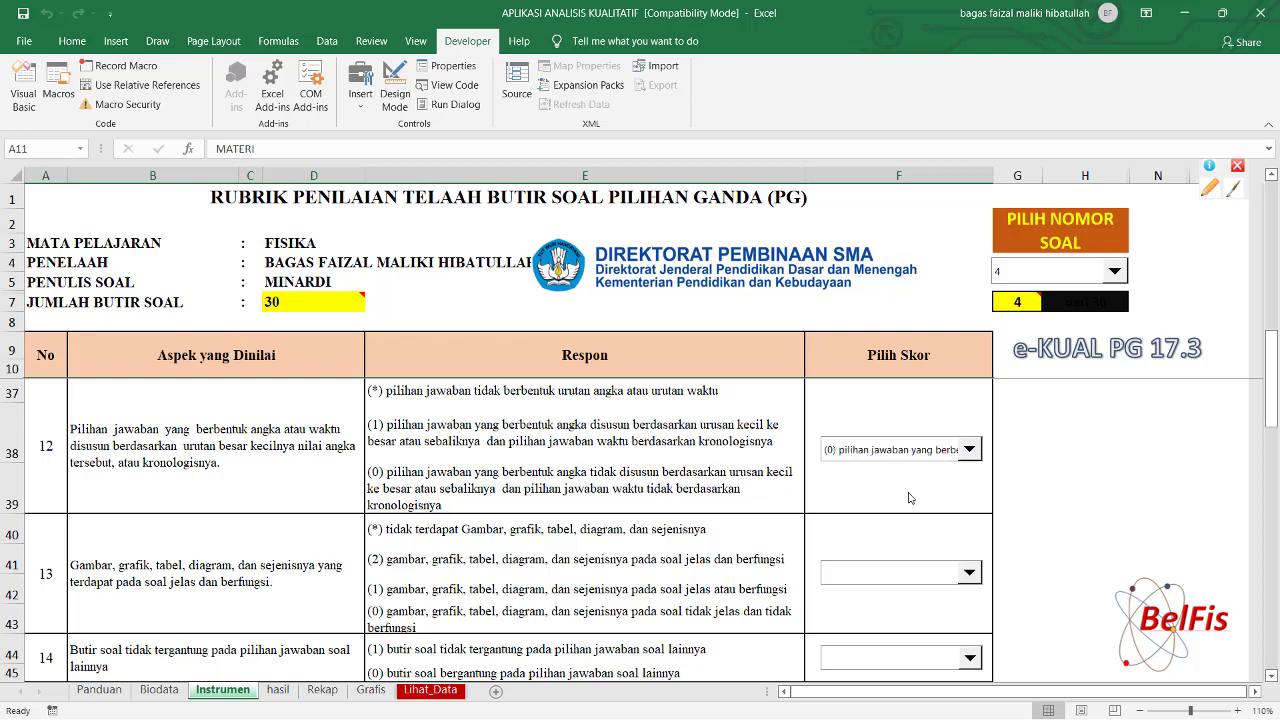
click(970, 574)
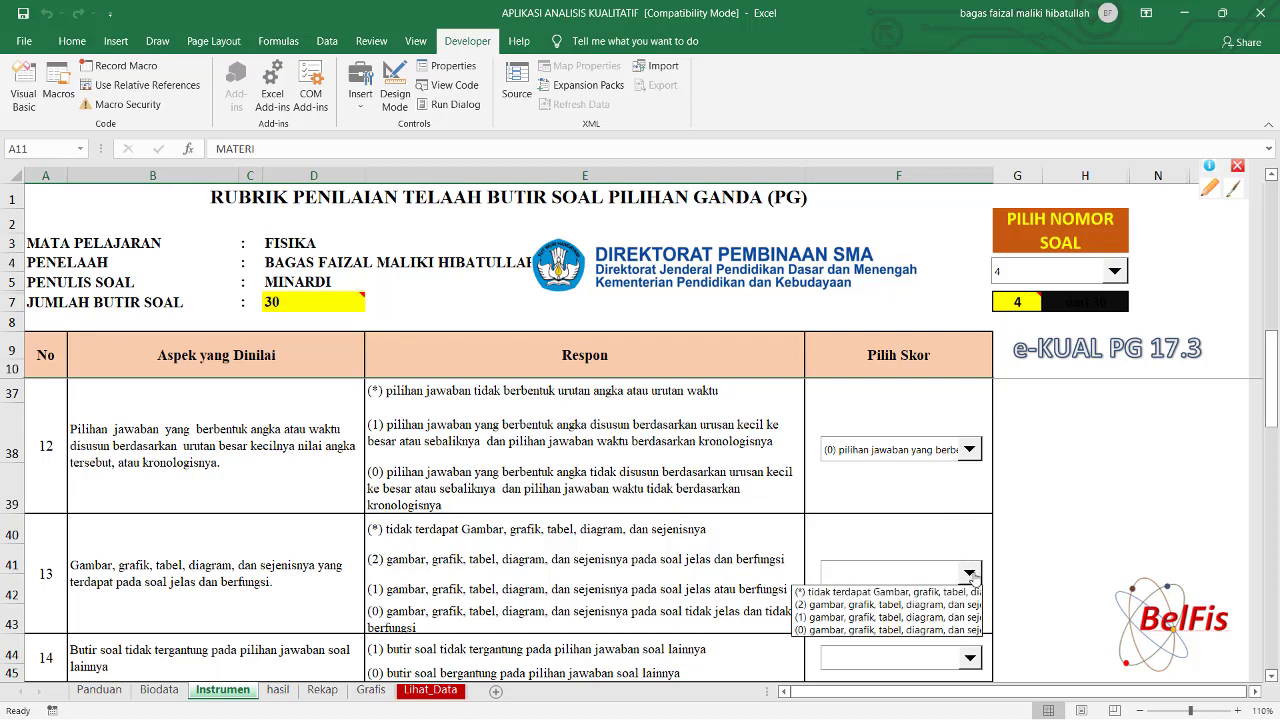
click(930, 607)
click(969, 662)
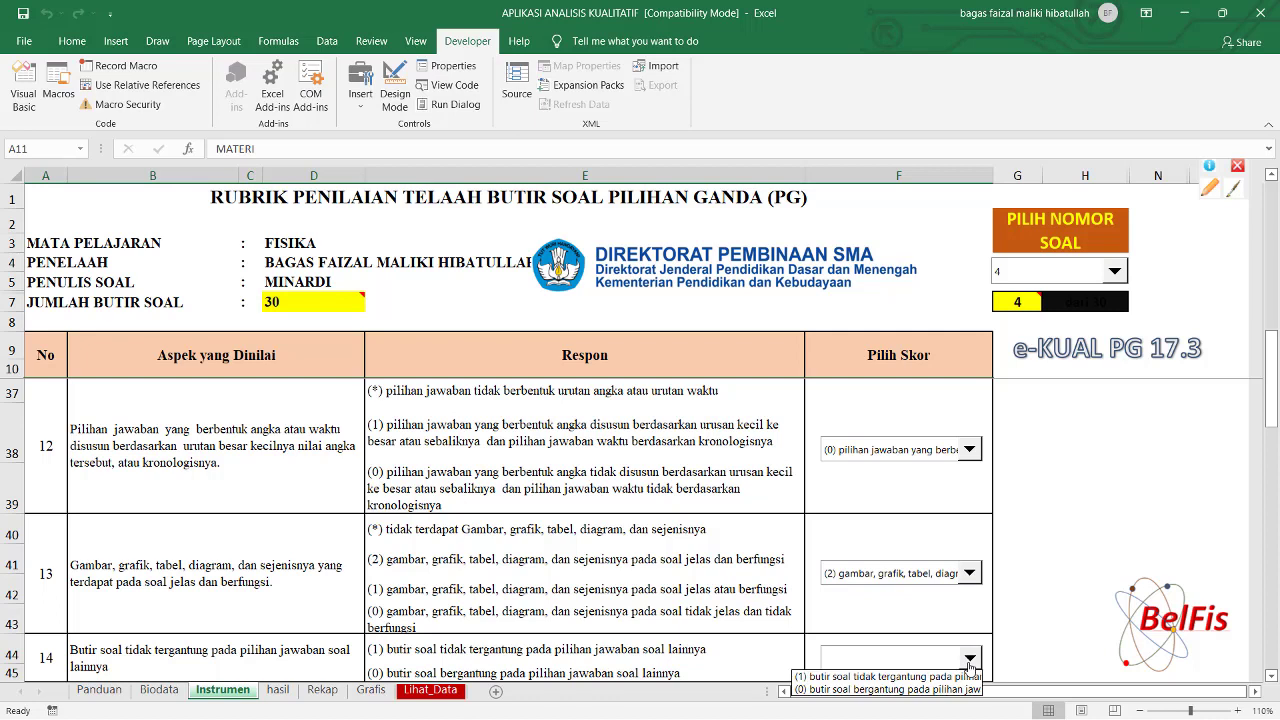
click(916, 677)
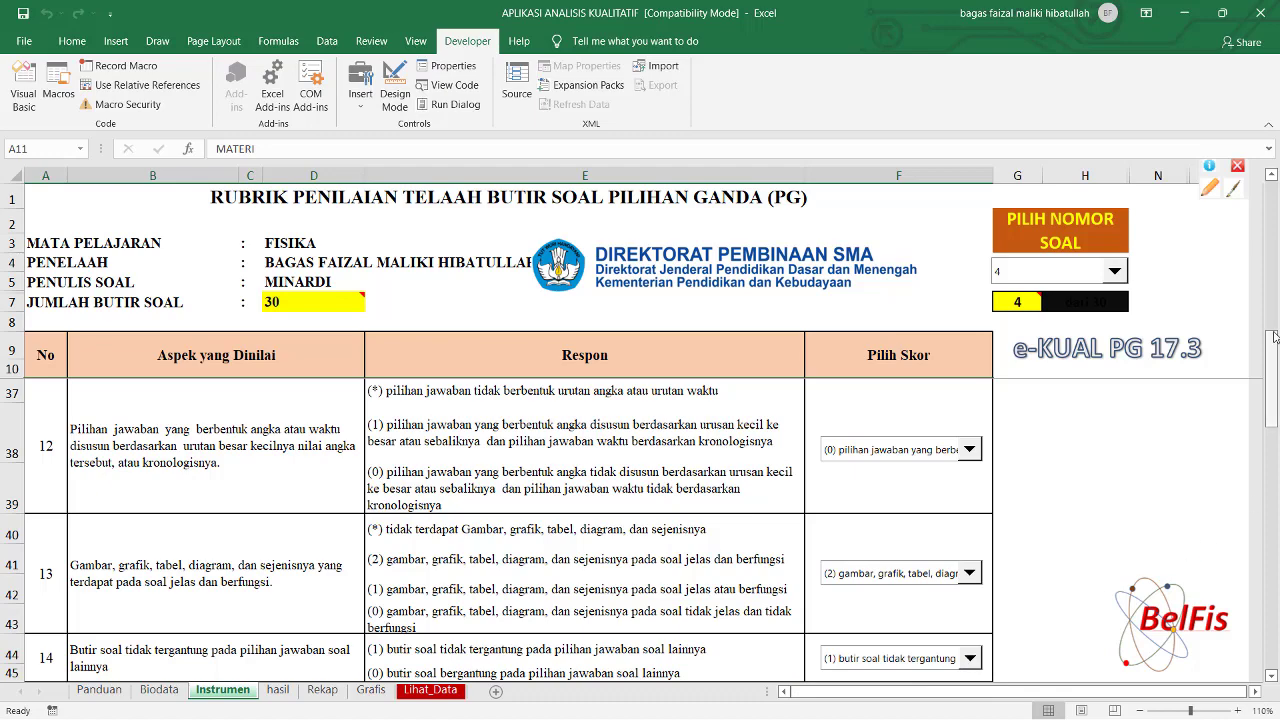
Score criterion 15 as (1) and criterion 16 as (1) tidak menggunakan bahasa setempat, totalling 81.
drag(1274, 345, 1274, 378)
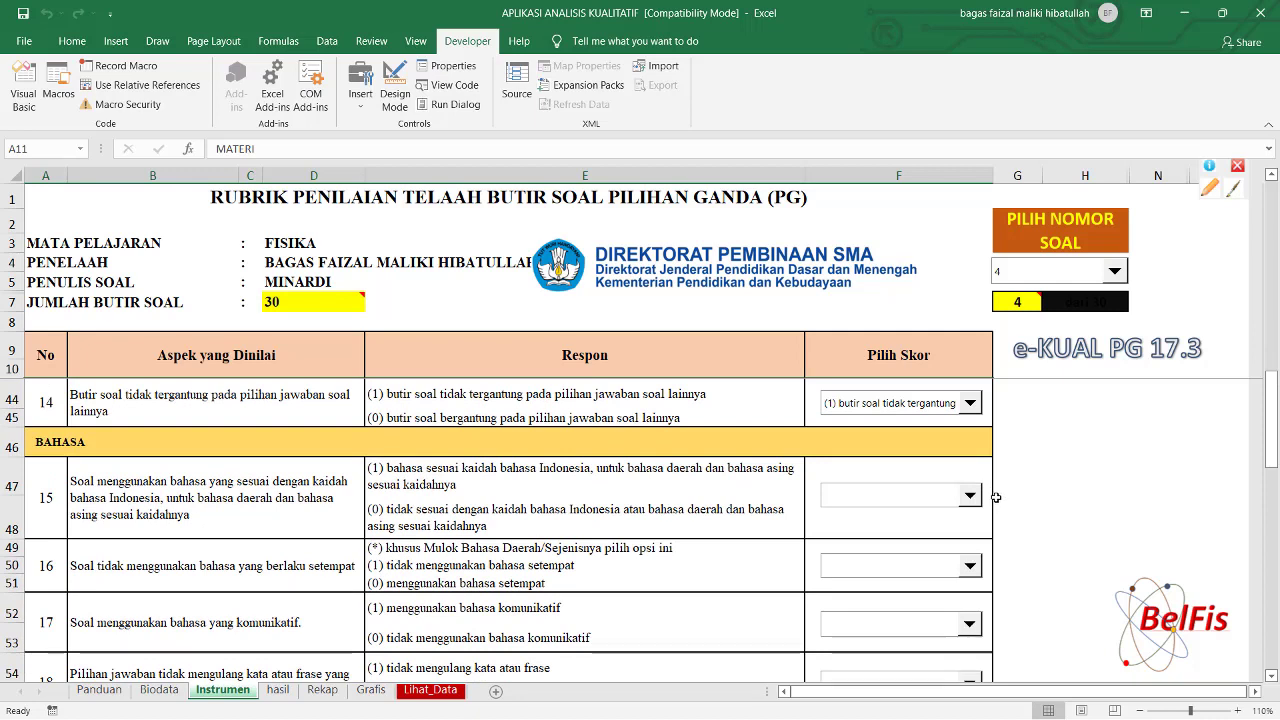
click(969, 496)
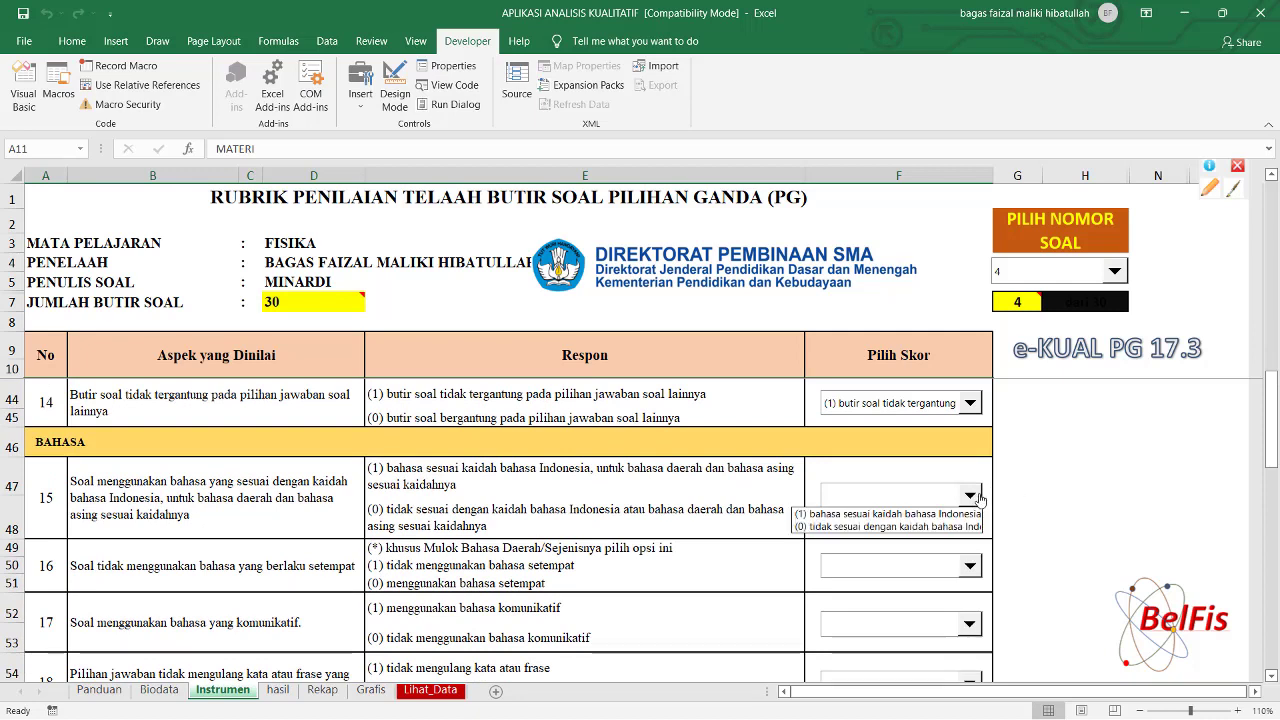
click(927, 515)
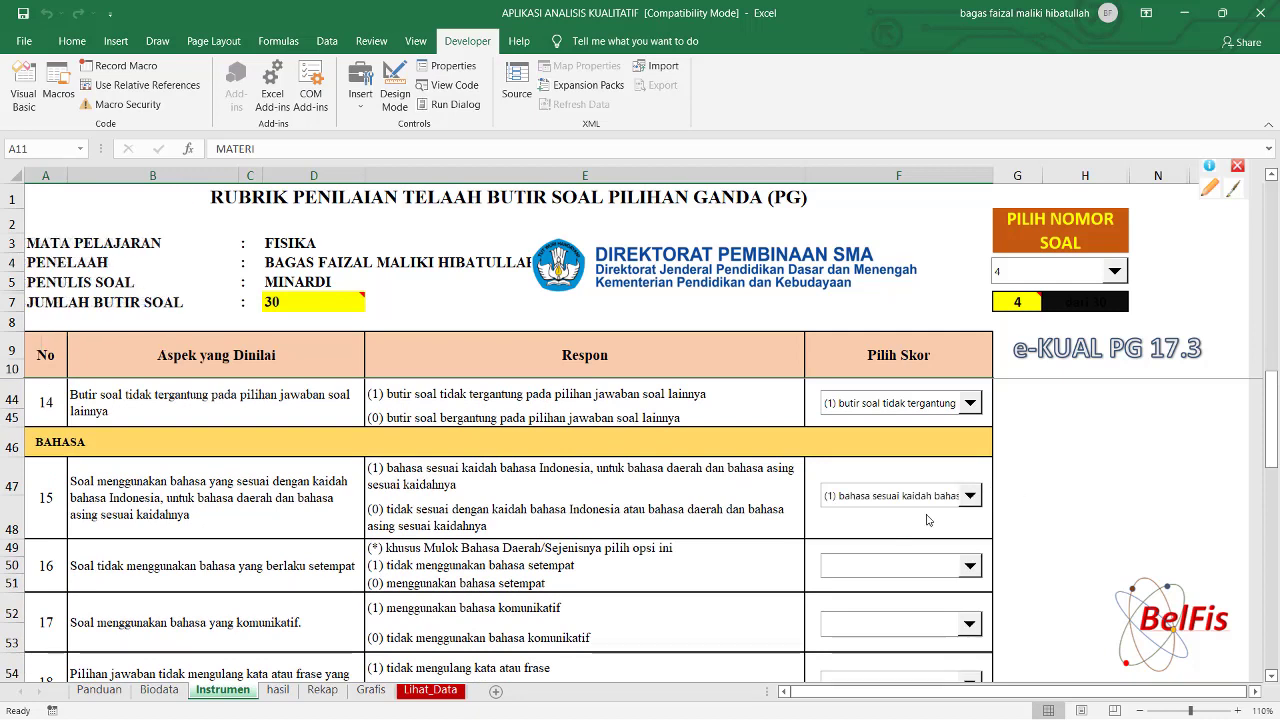
click(970, 566)
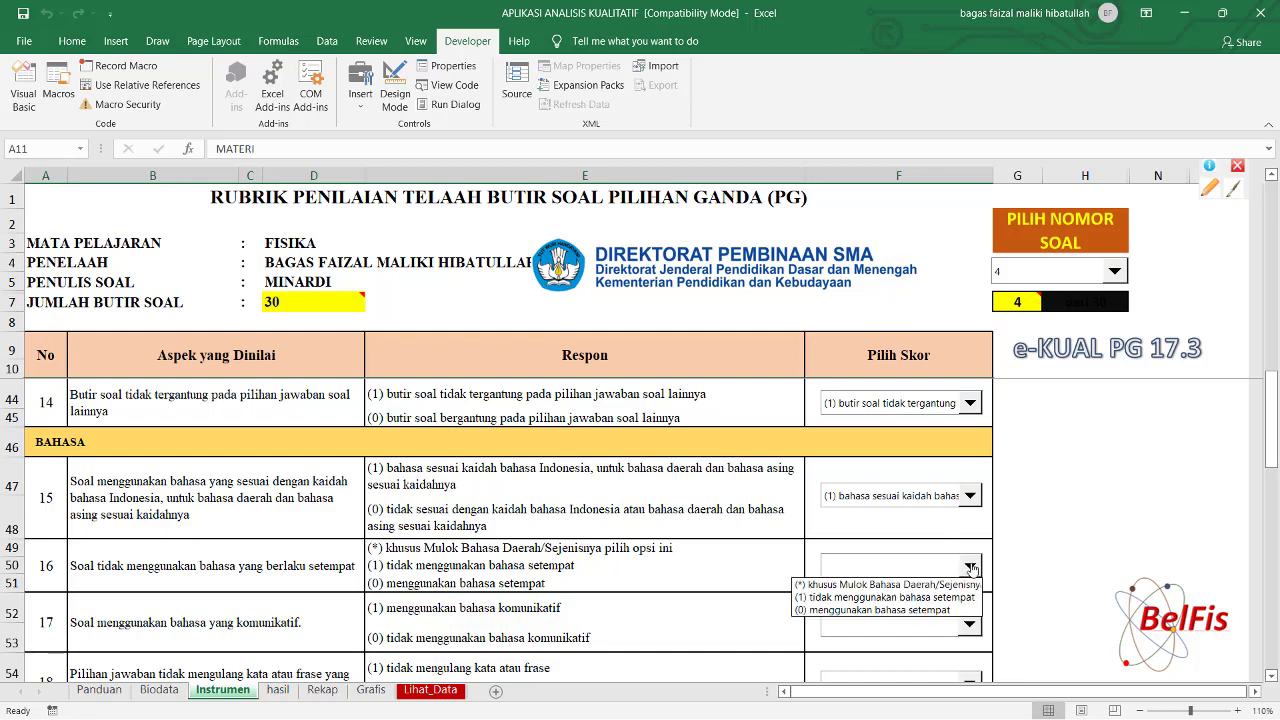
click(946, 599)
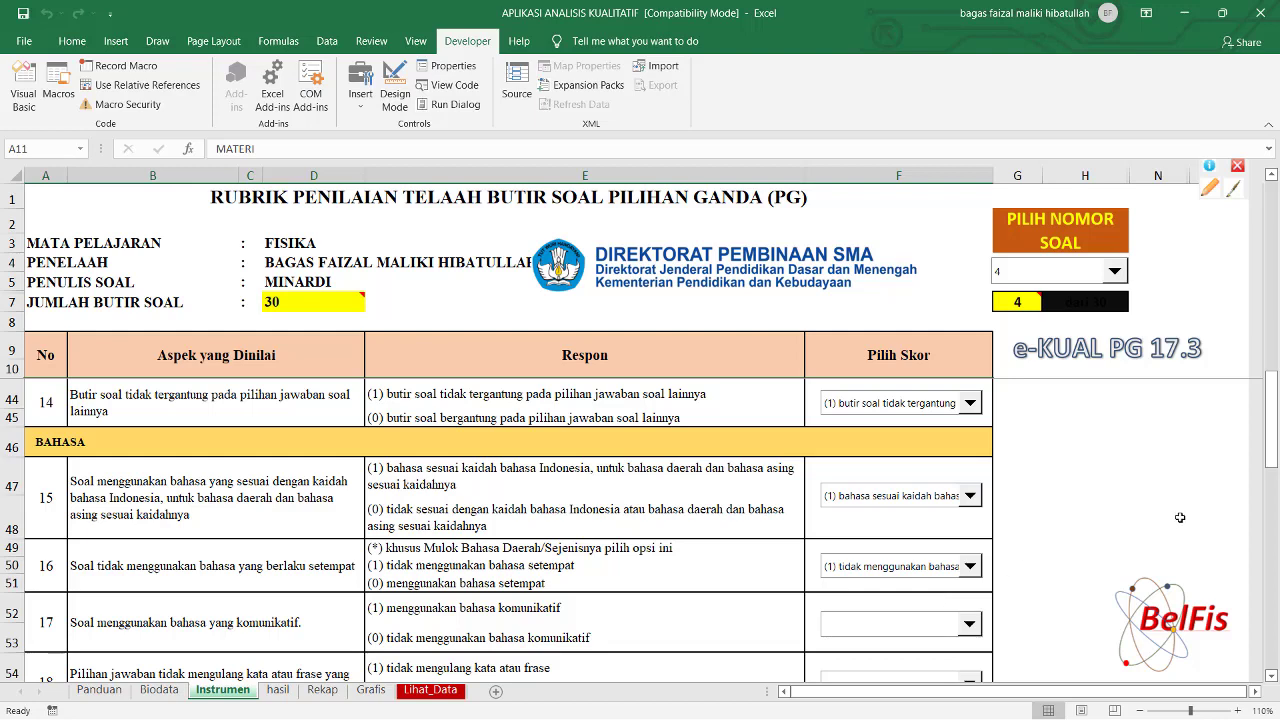
drag(1274, 404, 1275, 441)
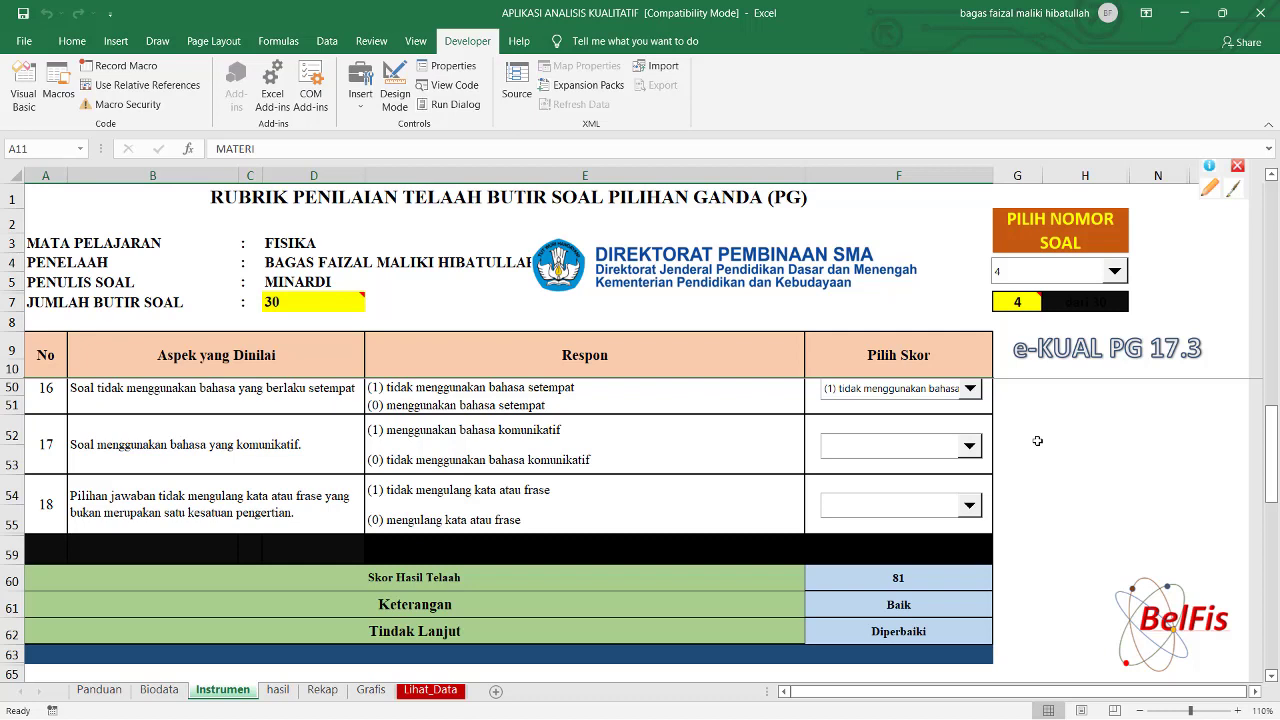
Score criterion 17 (1) communicative language and criterion 18 (1) no repeated words, reaching 90.
click(969, 446)
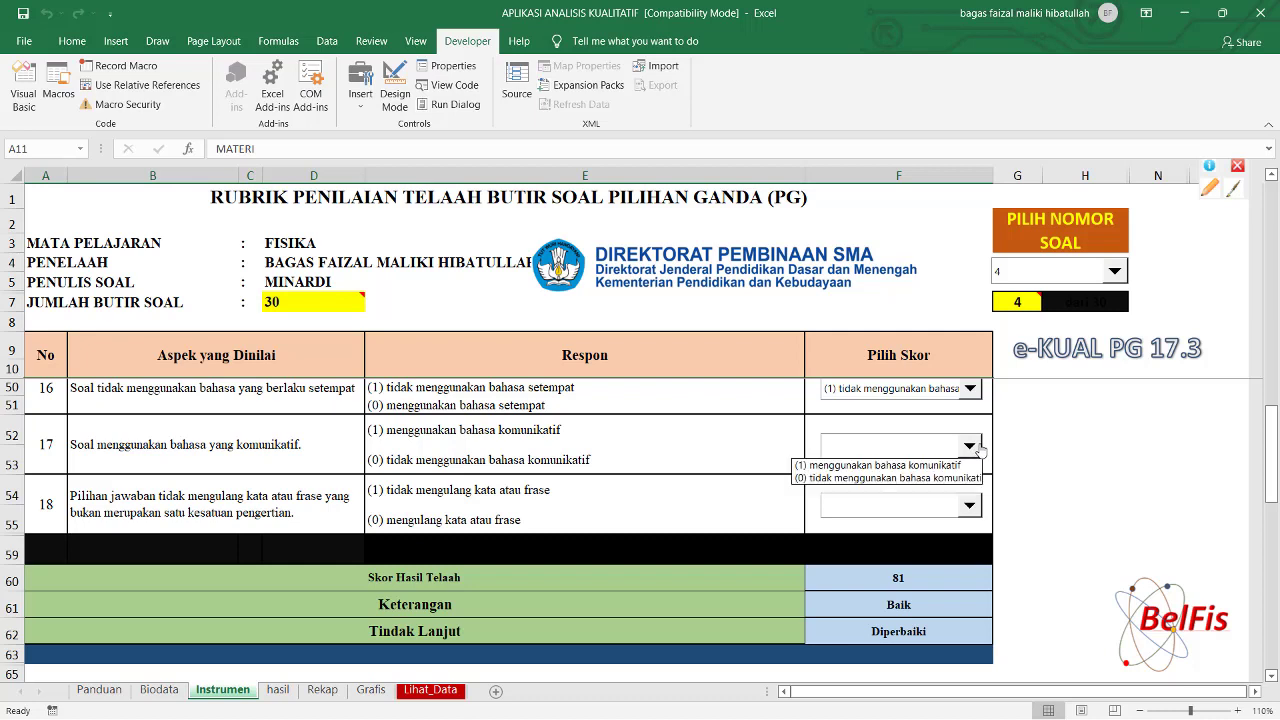
click(936, 466)
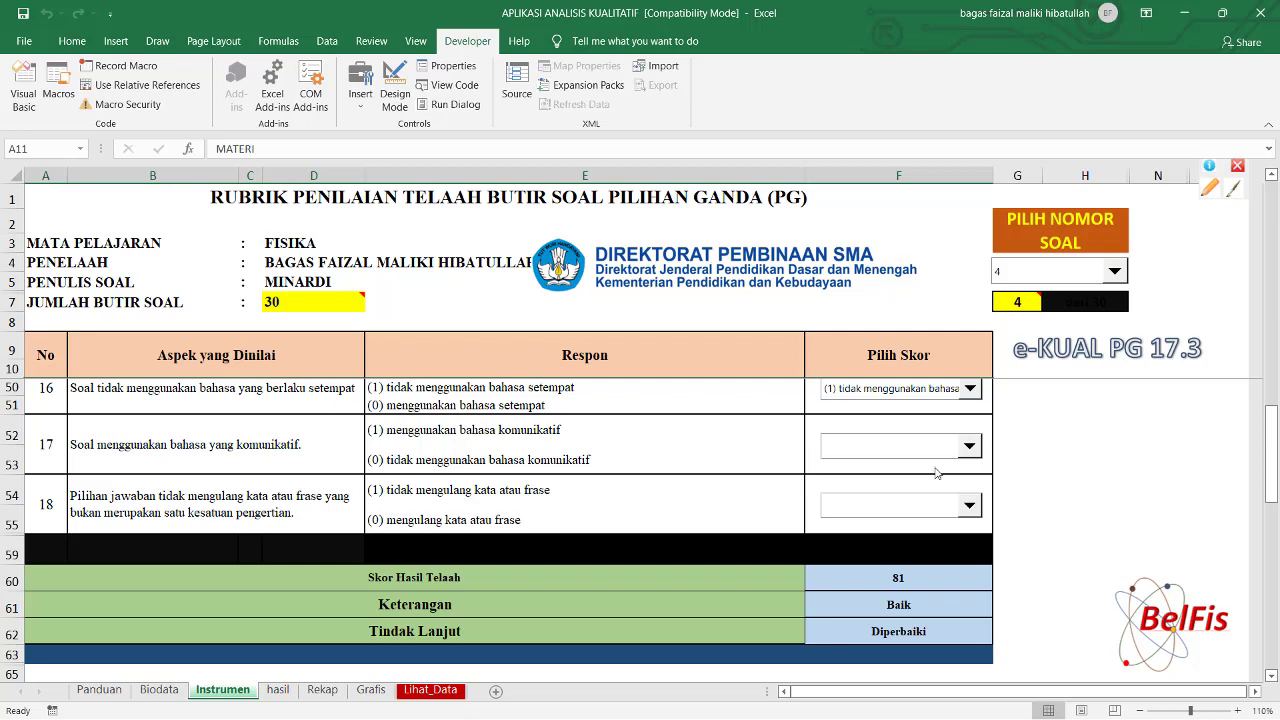
click(970, 506)
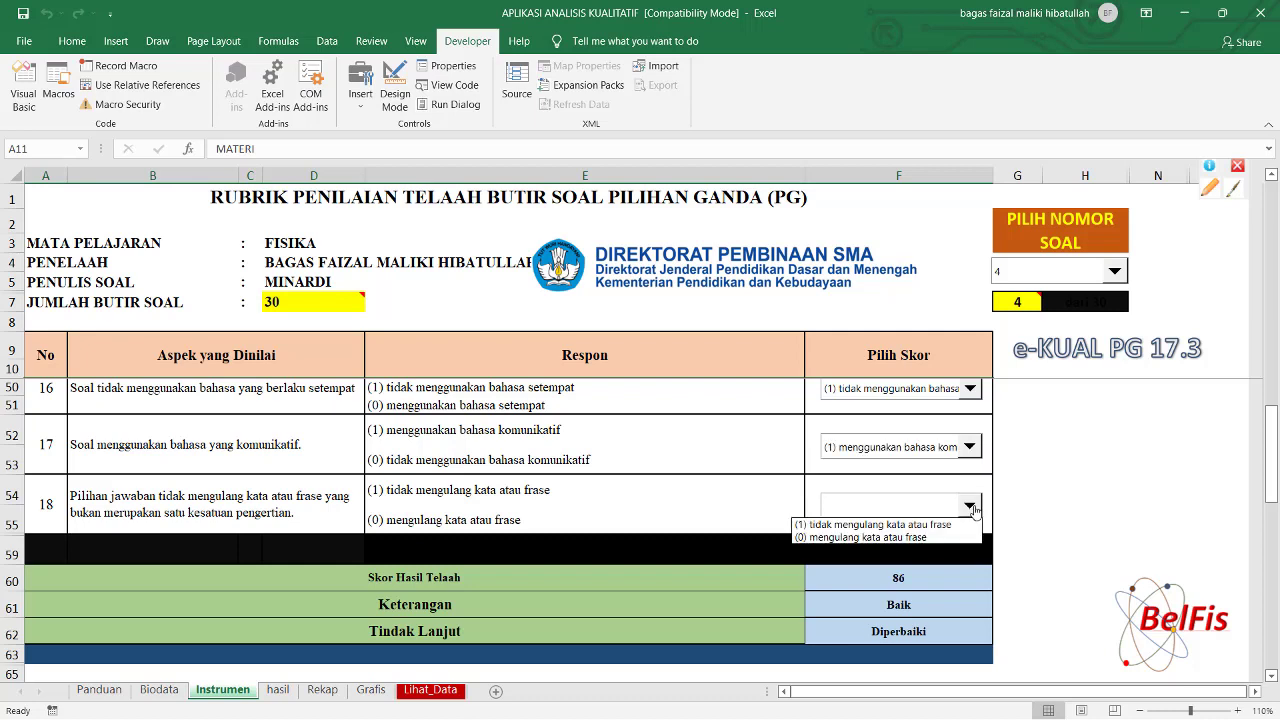
click(870, 525)
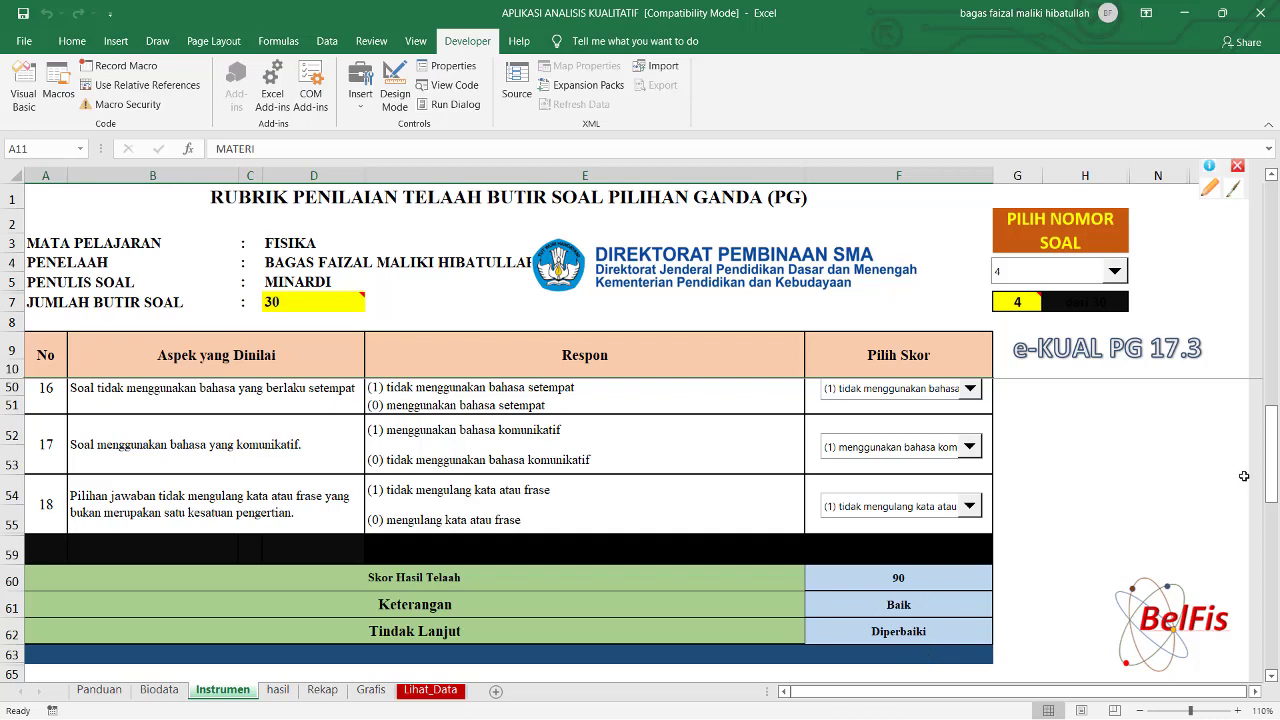
Set item 4's Dimensi Proses Kognitif to Memahami and save its review with KIRIM / SAVE.
drag(1274, 453, 1274, 515)
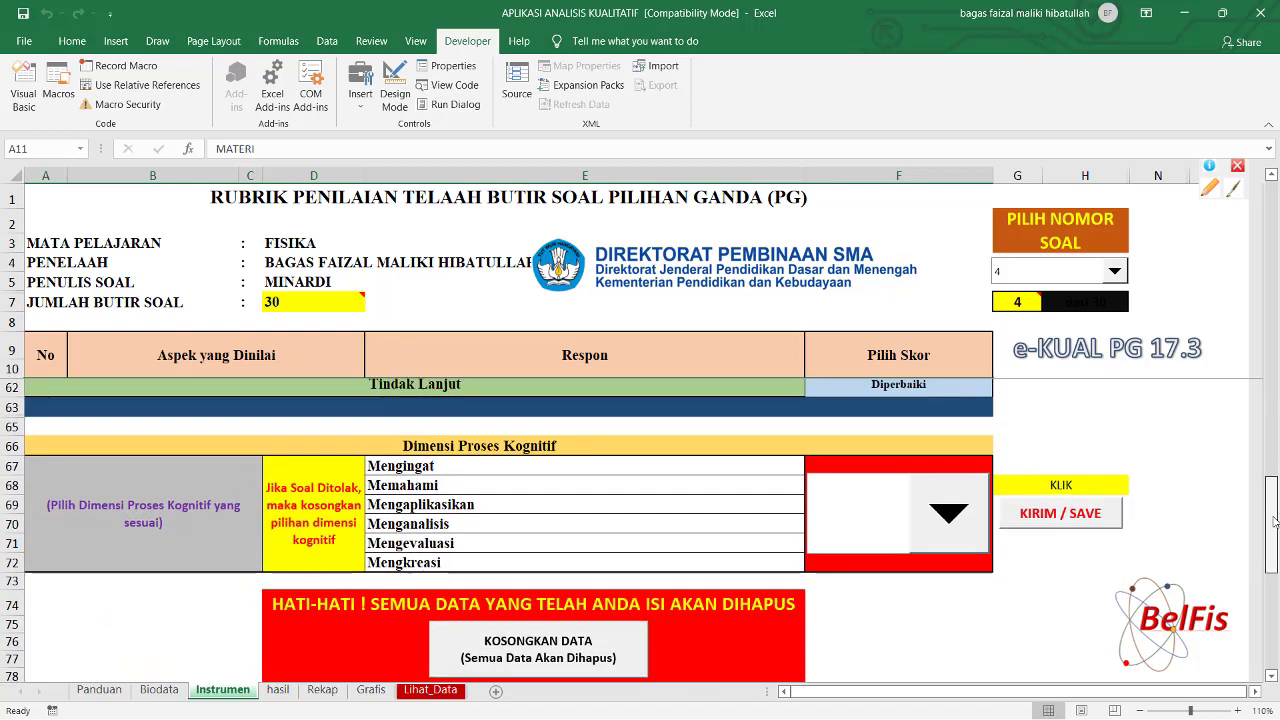
click(963, 538)
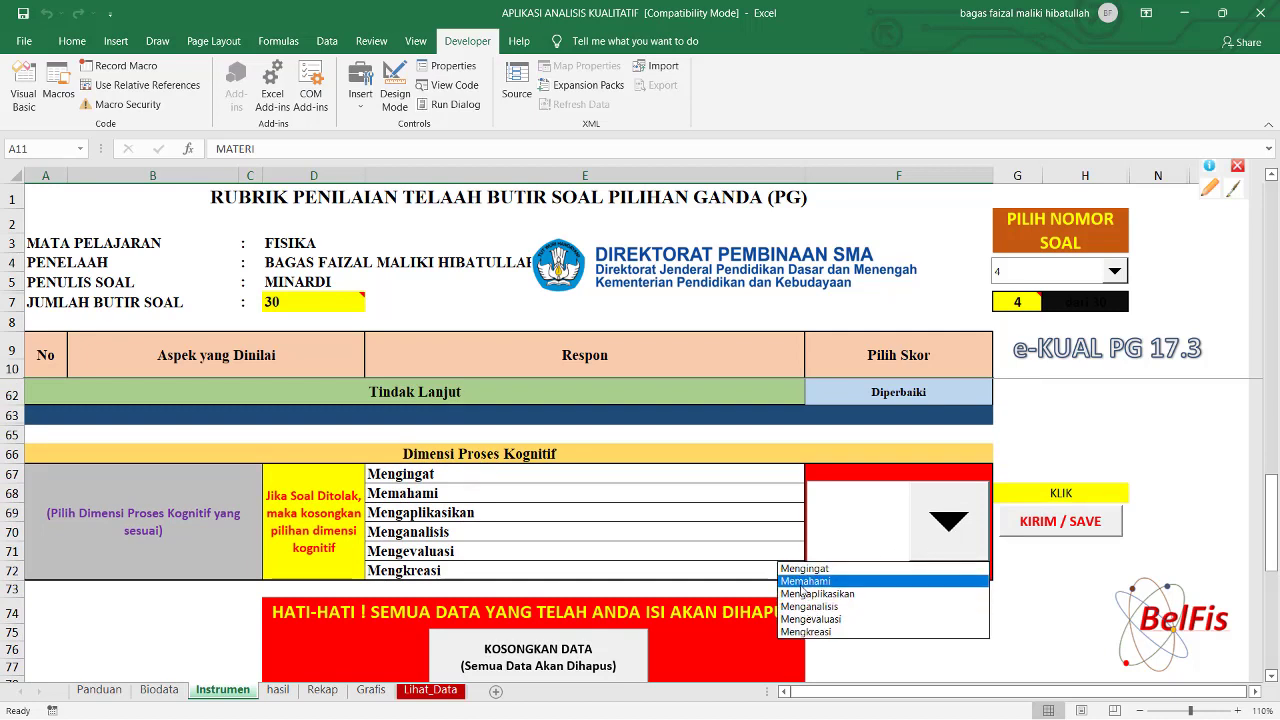
click(801, 584)
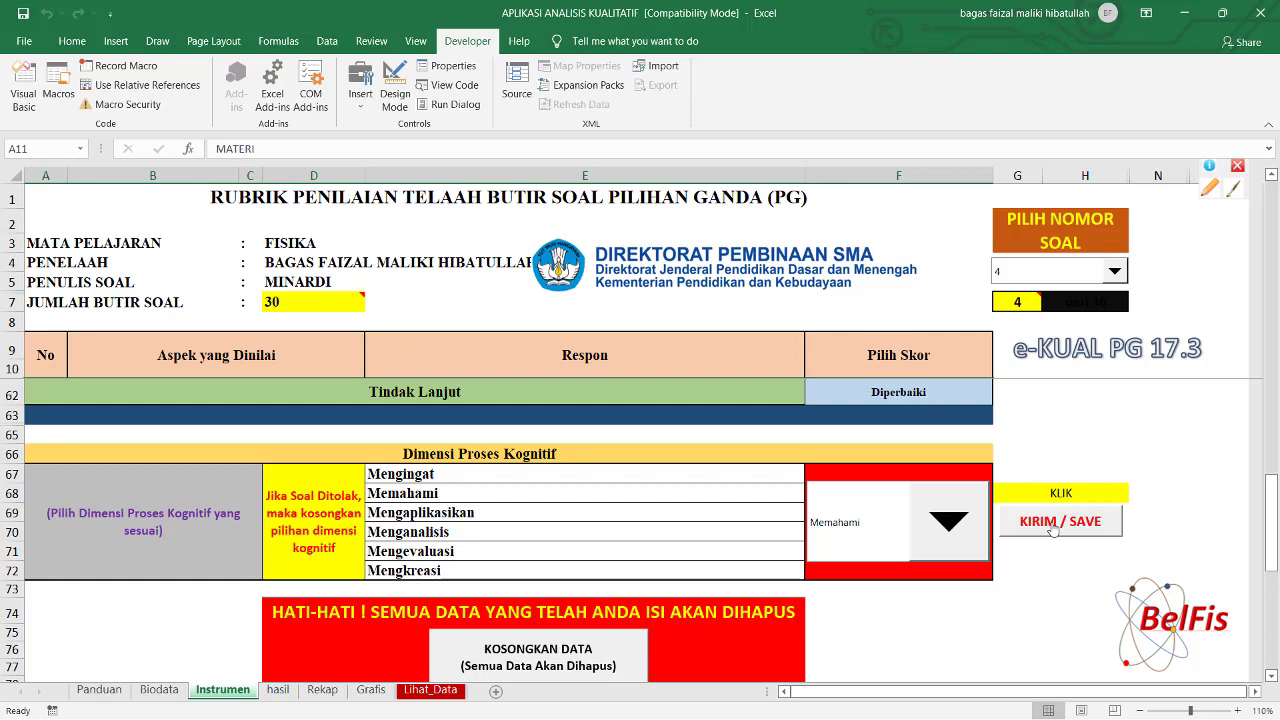
click(1053, 530)
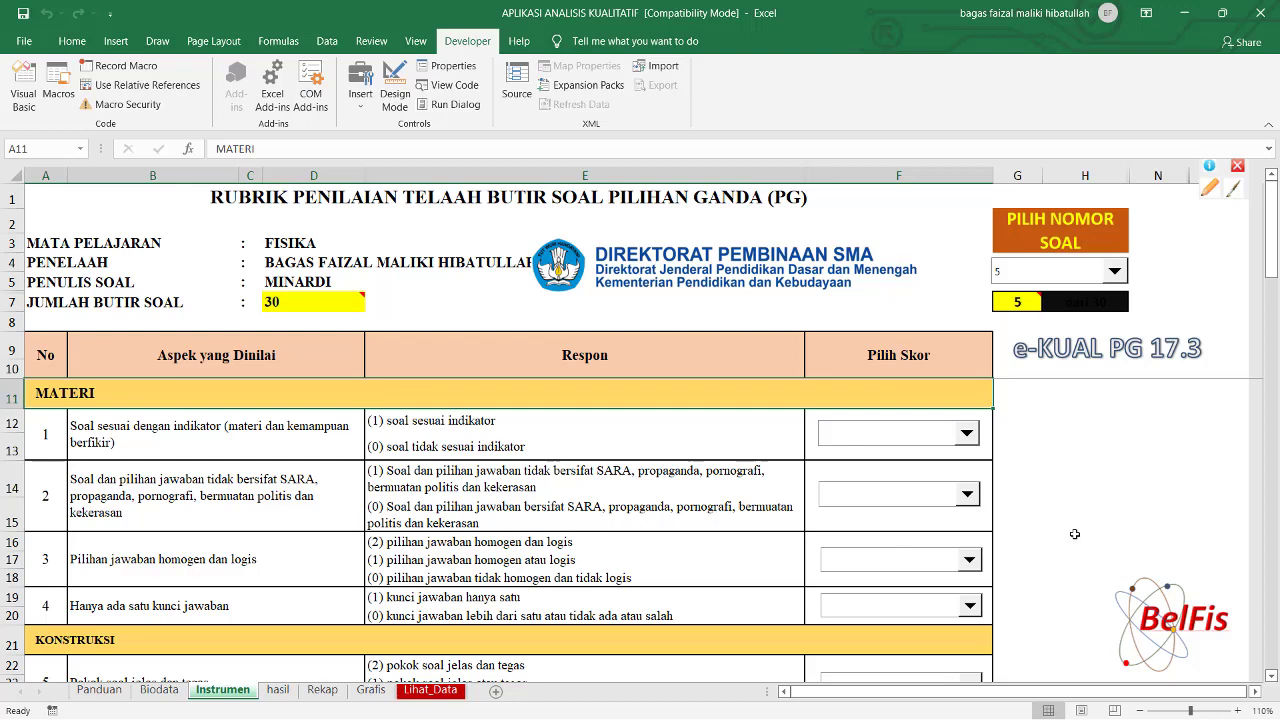
click(278, 690)
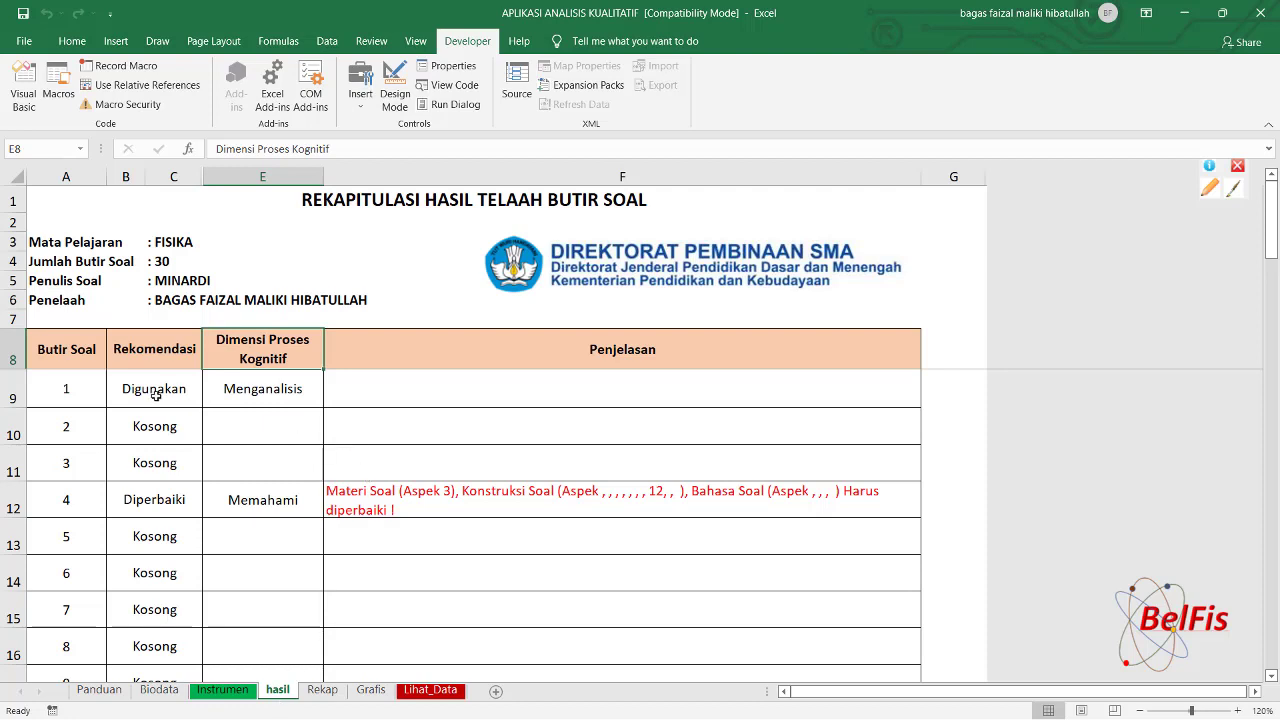
click(505, 379)
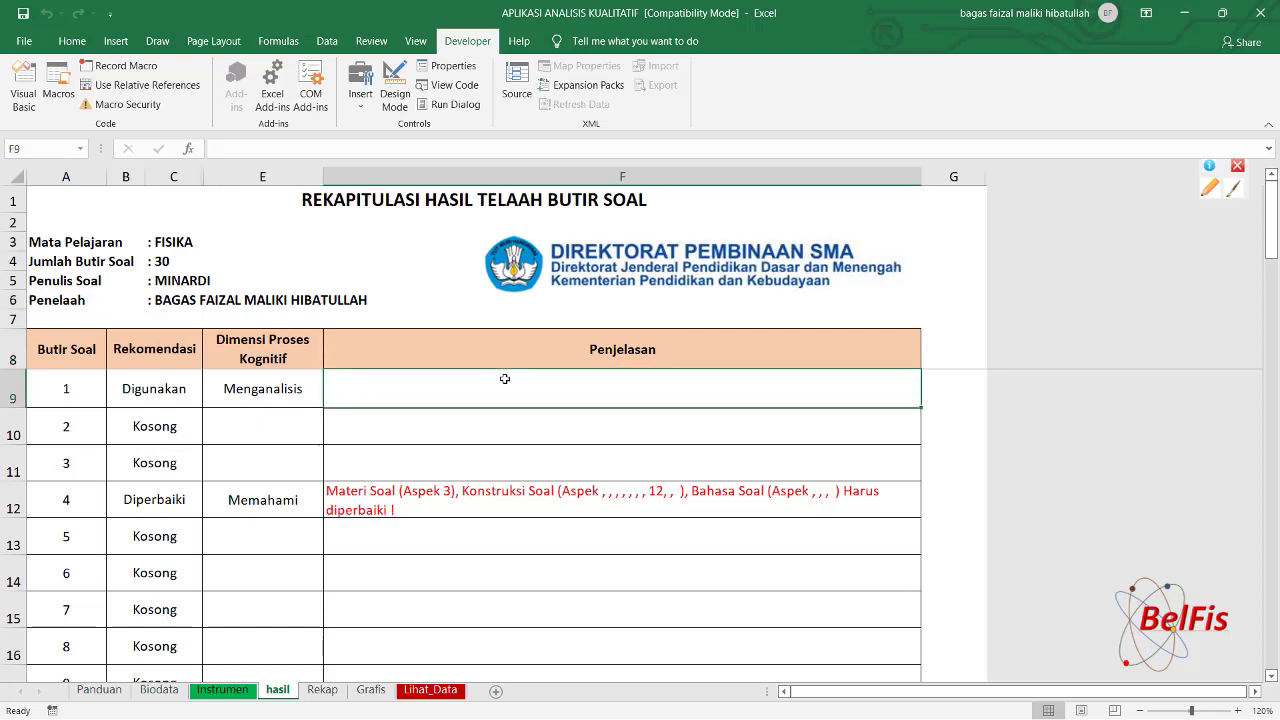
click(146, 431)
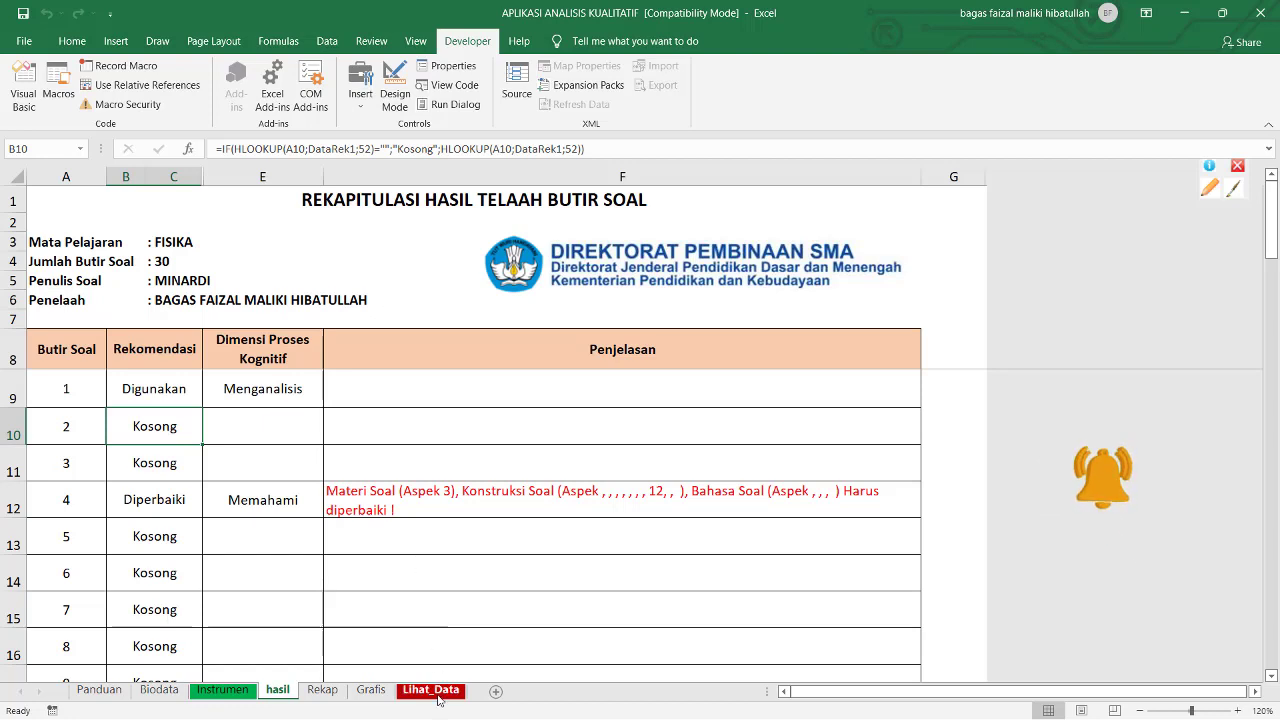
click(213, 692)
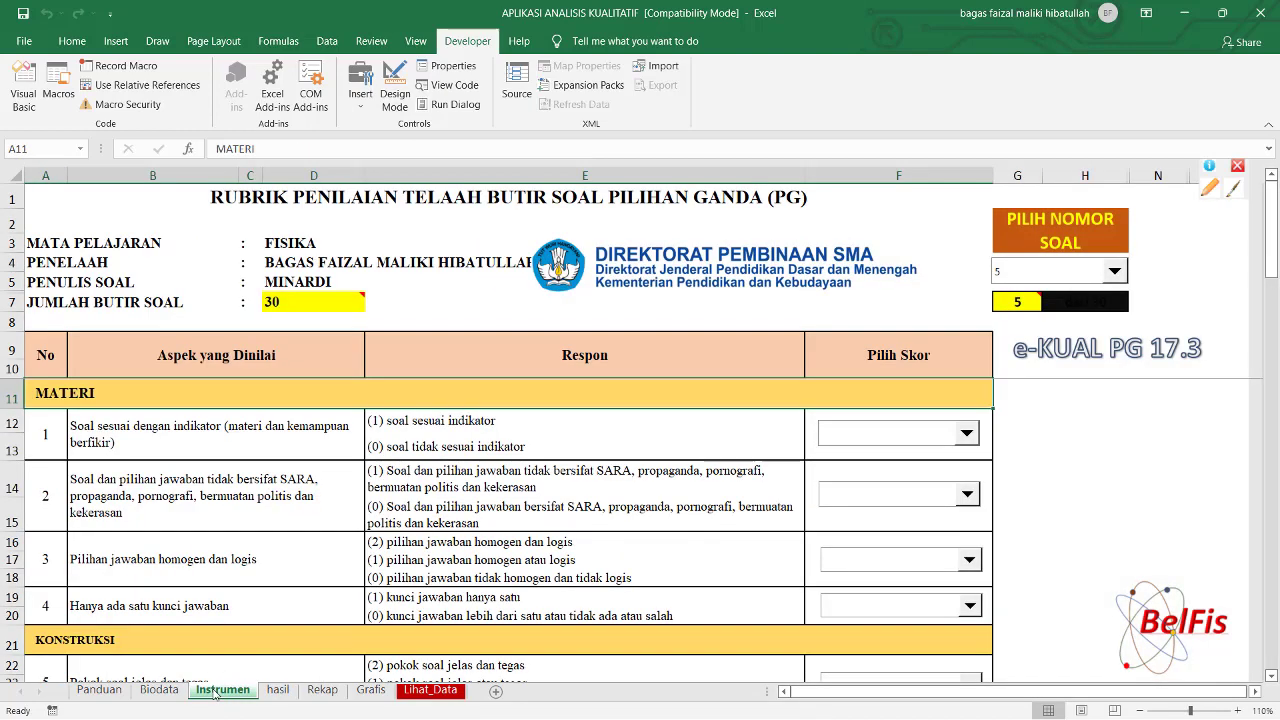
click(277, 691)
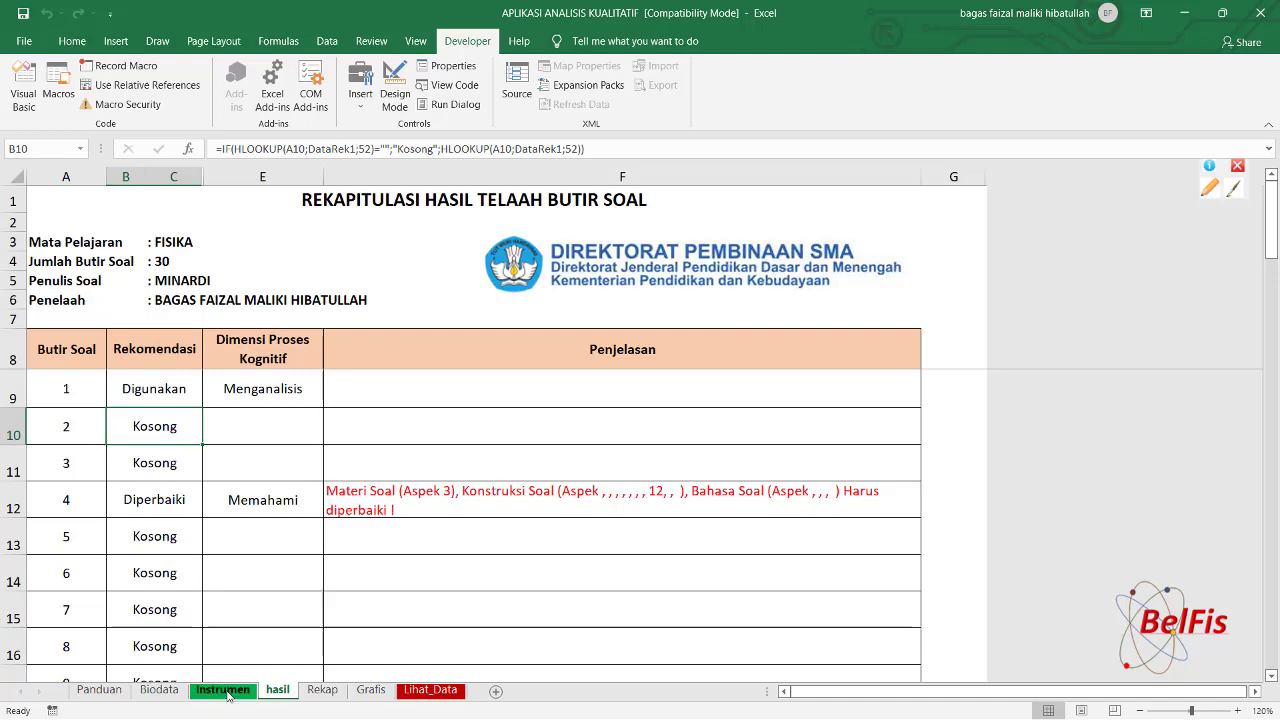
click(224, 691)
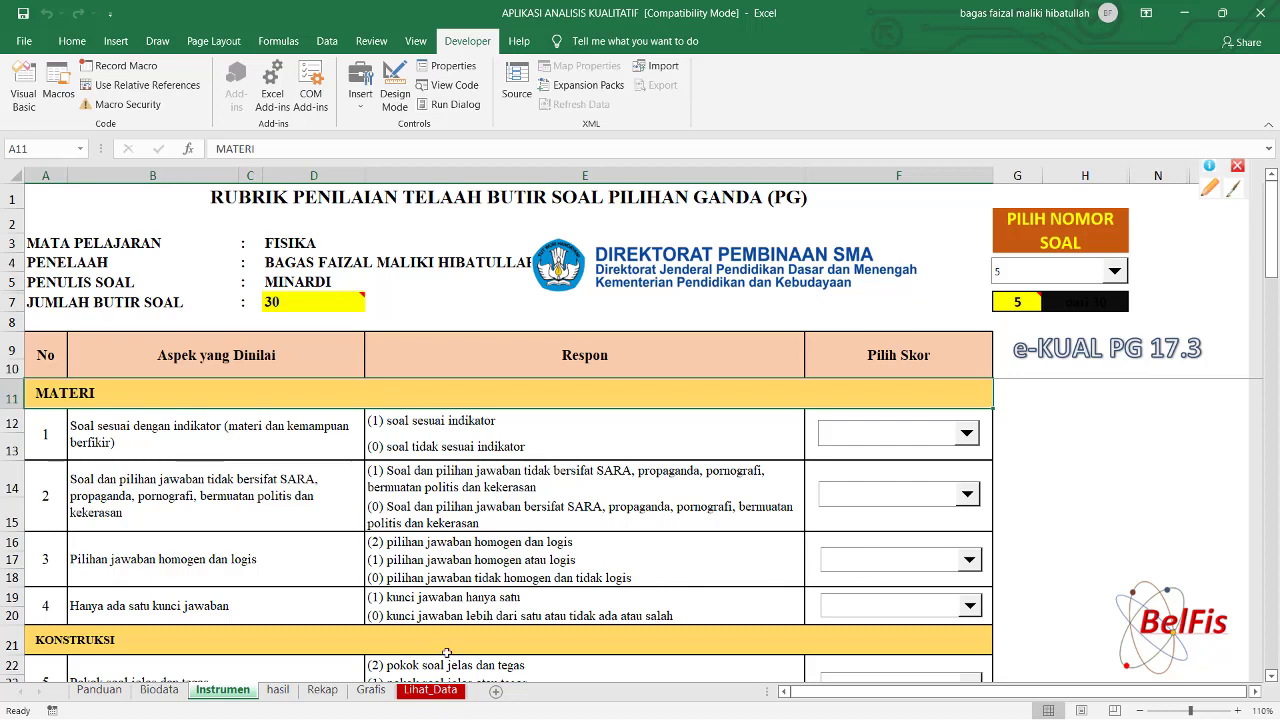
click(434, 691)
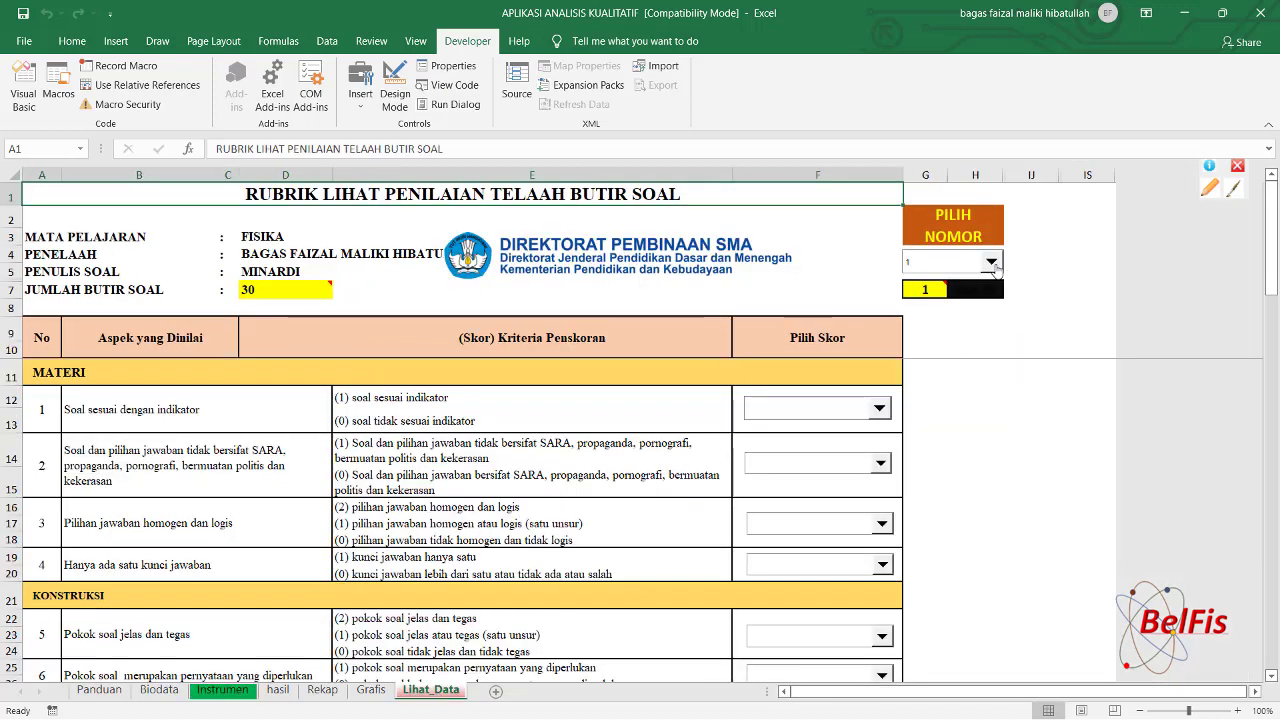
Choose item 4 in the Lihat_Data PILIH NOMOR list and scroll to its saved summary.
click(991, 261)
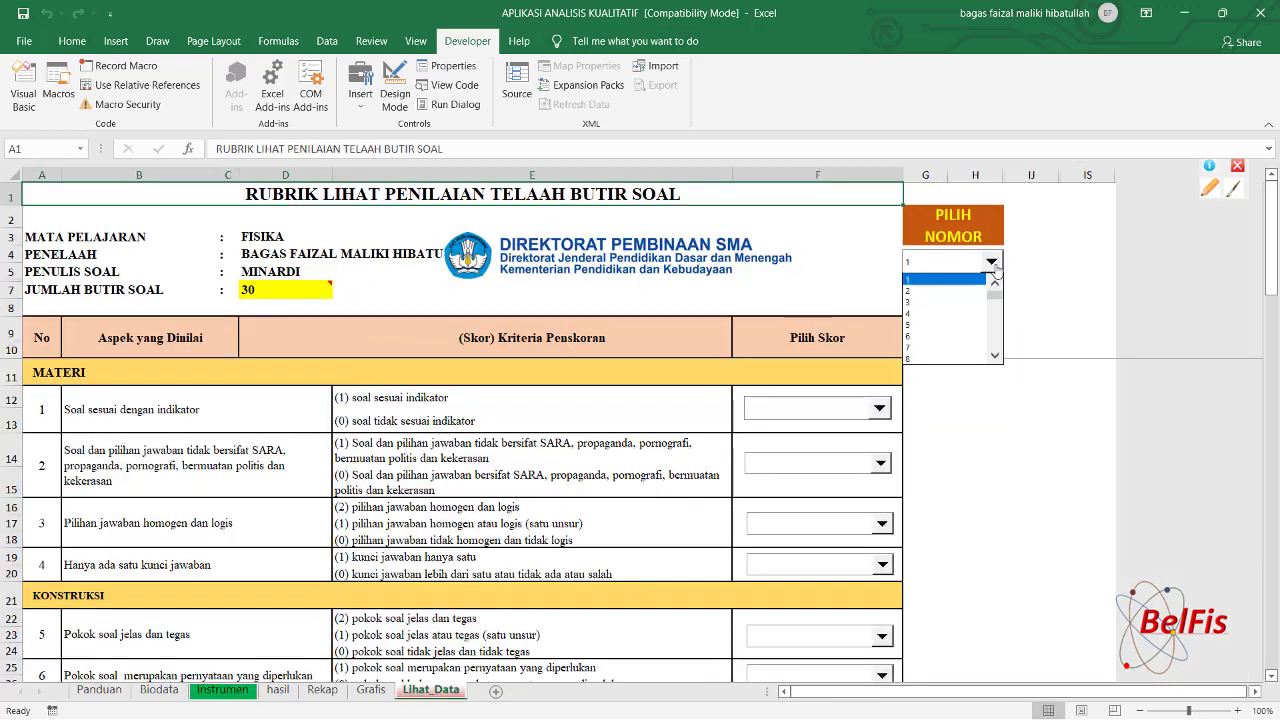
click(939, 314)
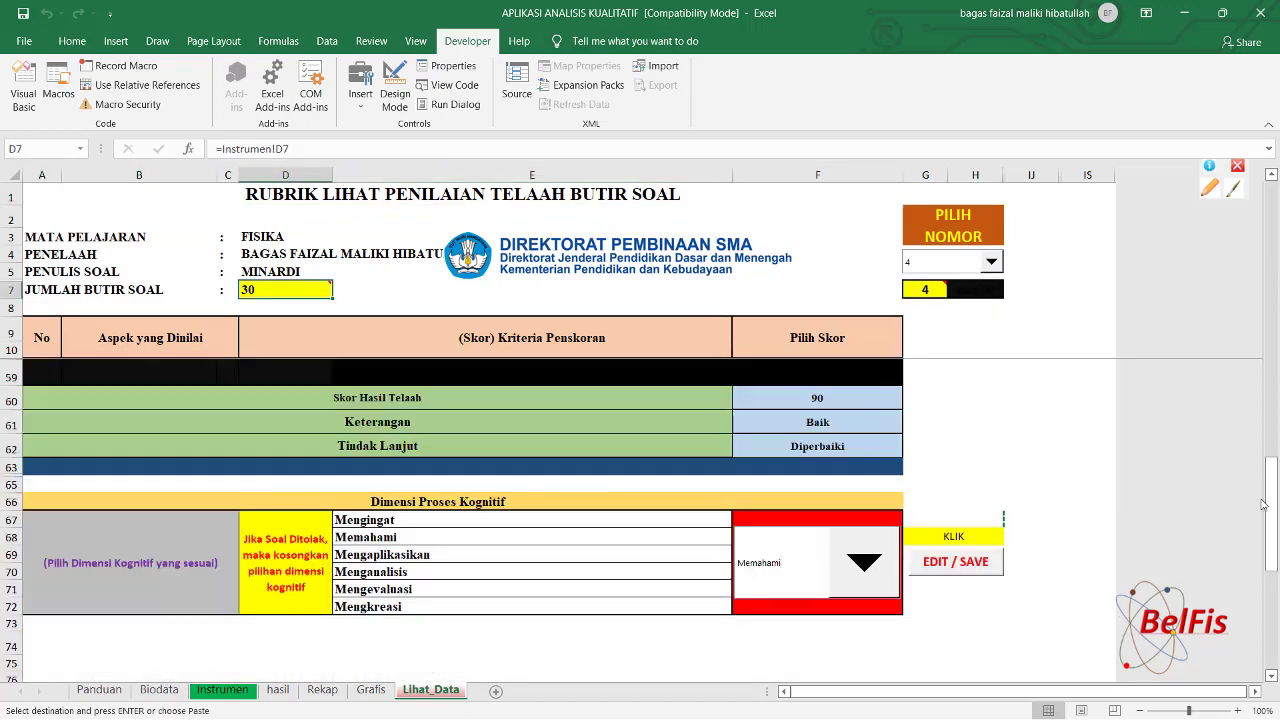
drag(1272, 510, 1267, 260)
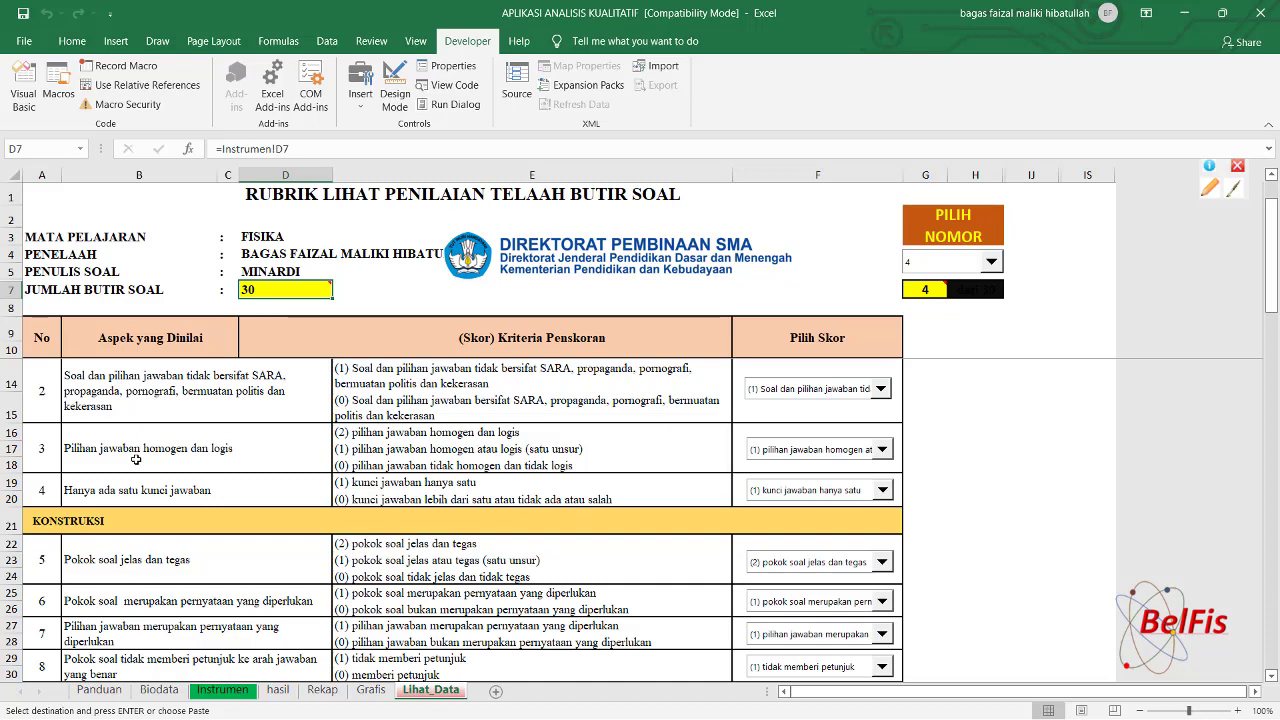
click(136, 459)
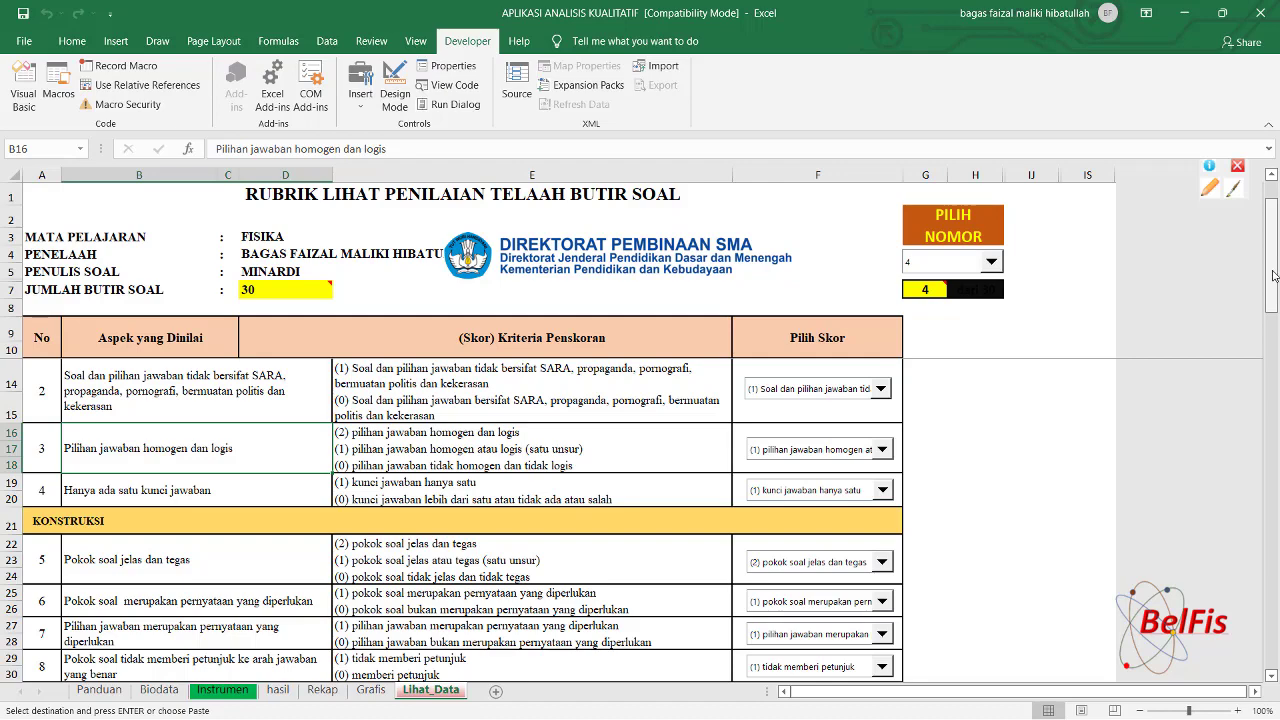
drag(1274, 276, 1276, 361)
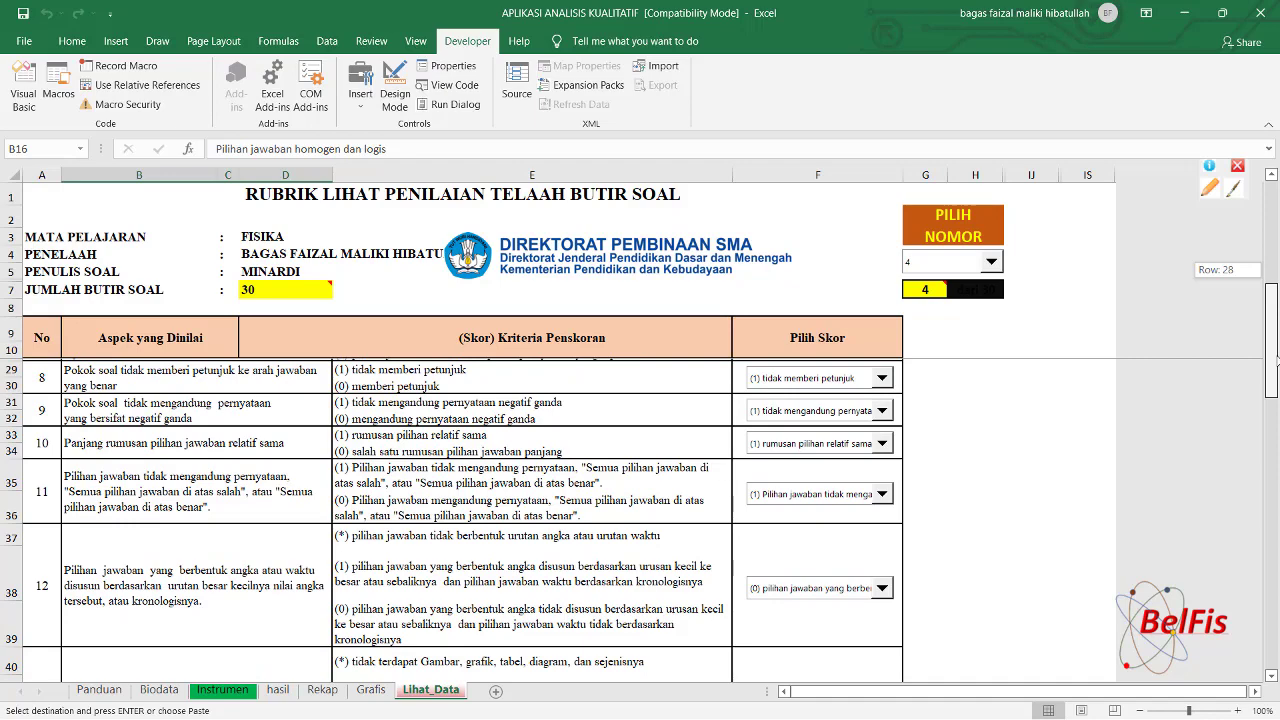
drag(1276, 361, 1278, 425)
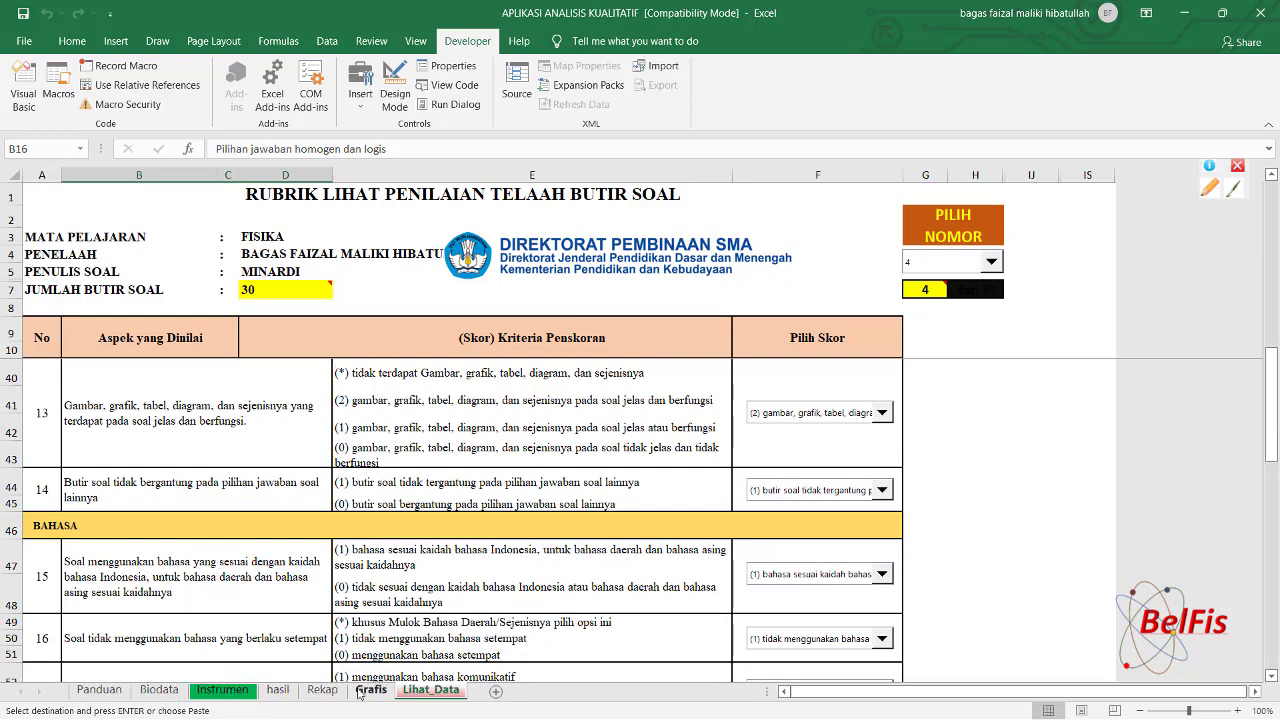
click(278, 690)
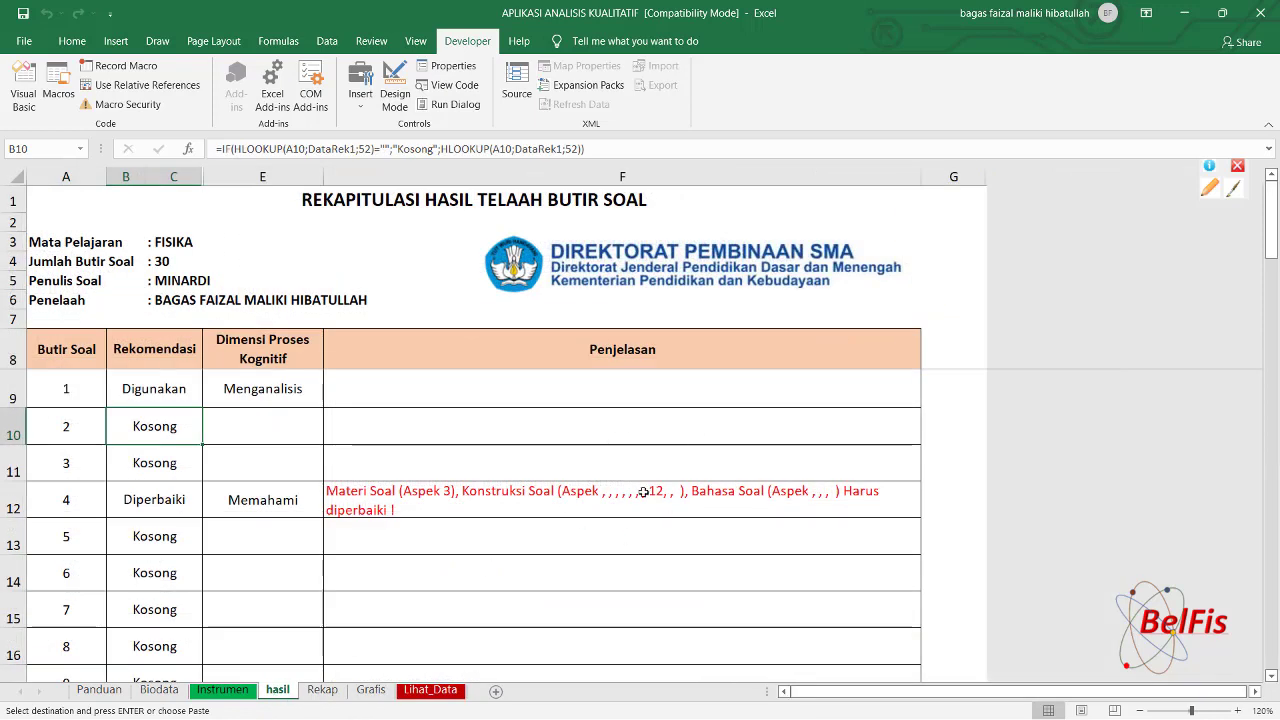
click(422, 694)
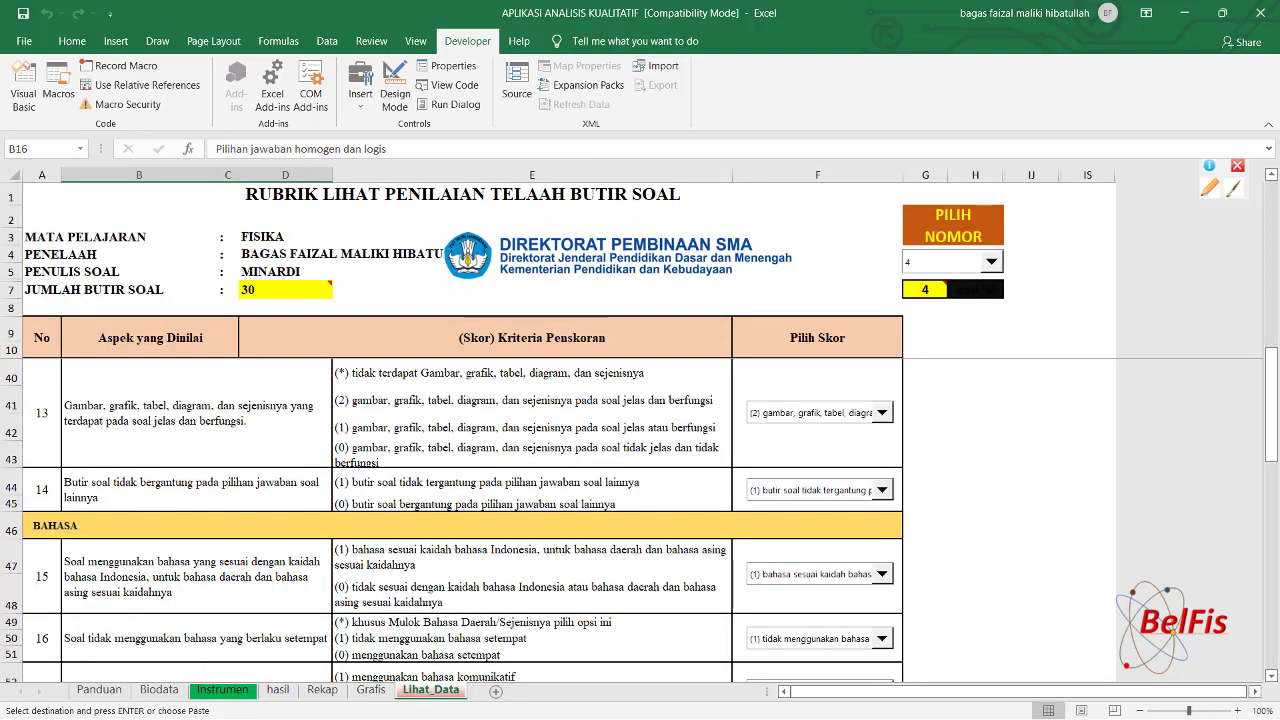
drag(1274, 376, 1274, 355)
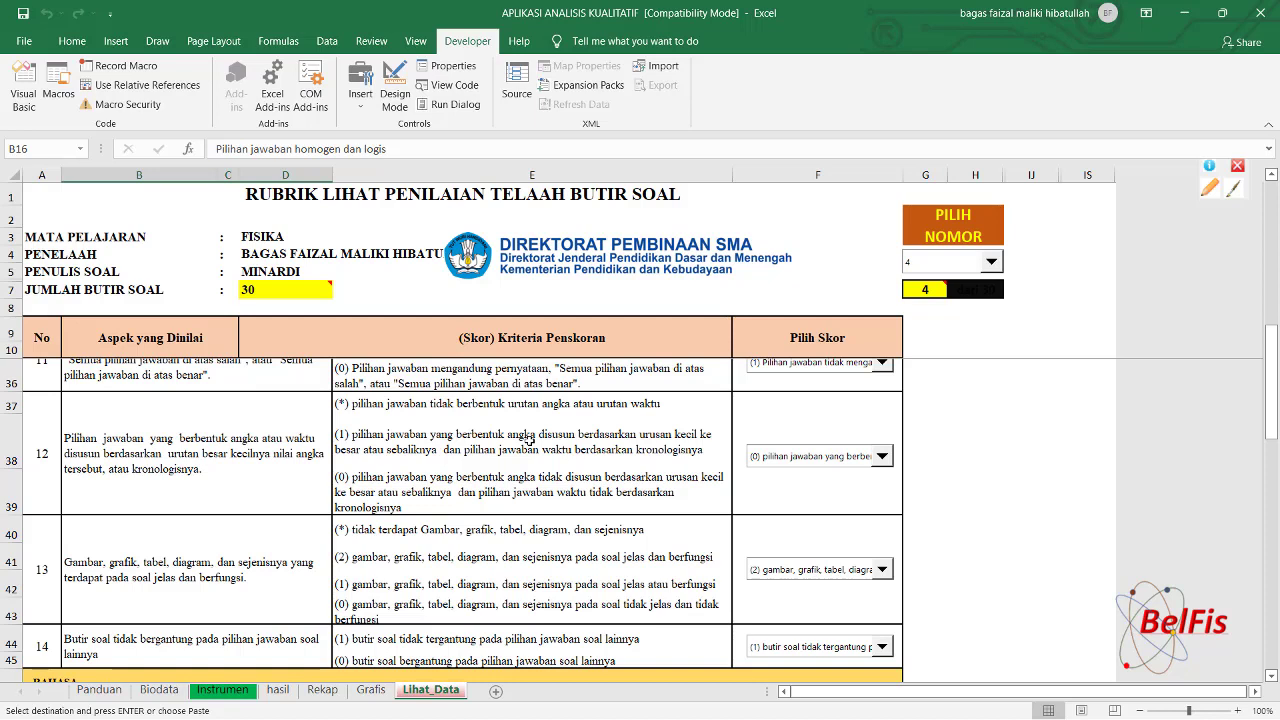
On the Instrumen sheet, score item 5's aspect 1 as (0) soal tidak sesuai indikator.
click(244, 692)
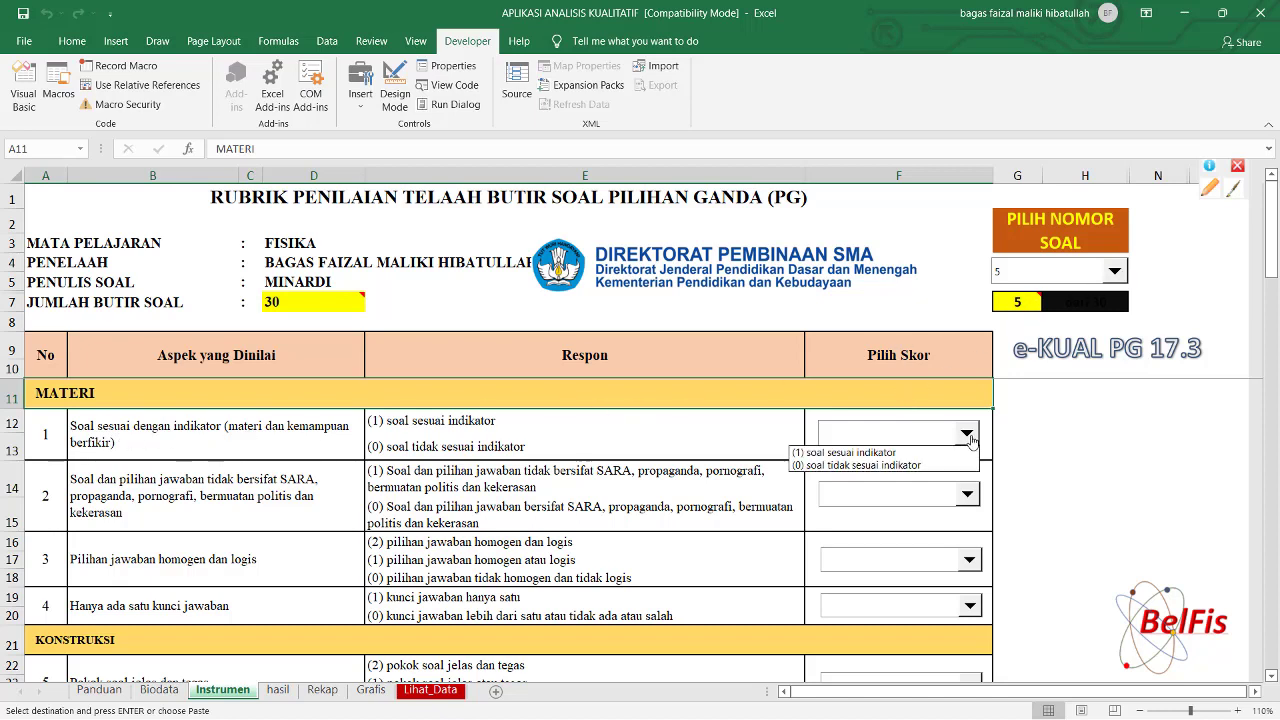
click(893, 466)
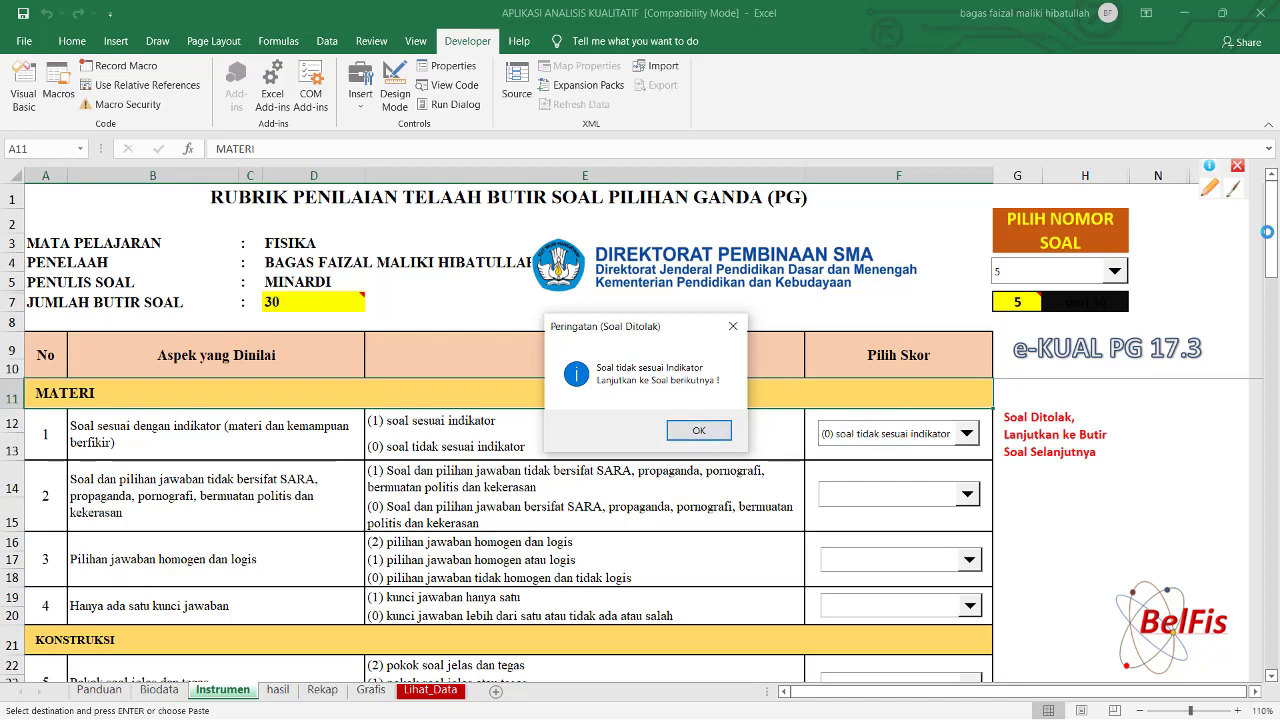
click(699, 431)
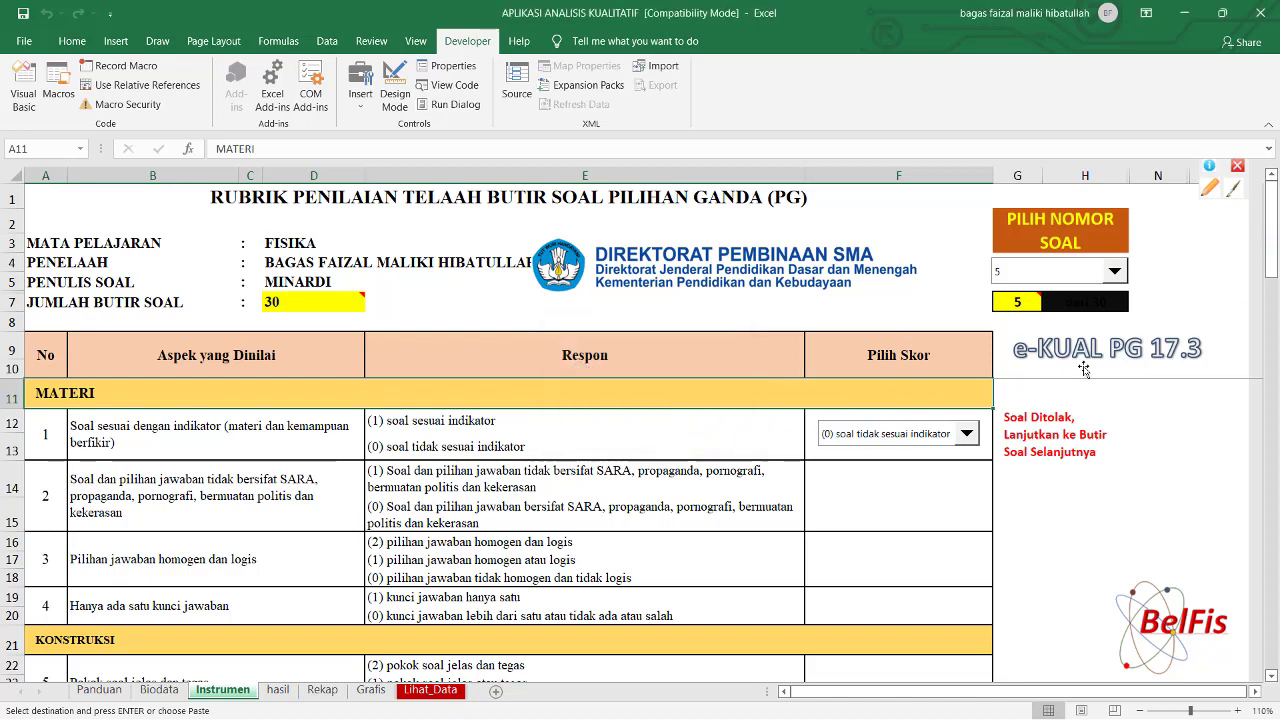
Save item 5's rejected review with KIRIM / SAVE, confirming without a cognitive dimension.
drag(1271, 248, 1271, 527)
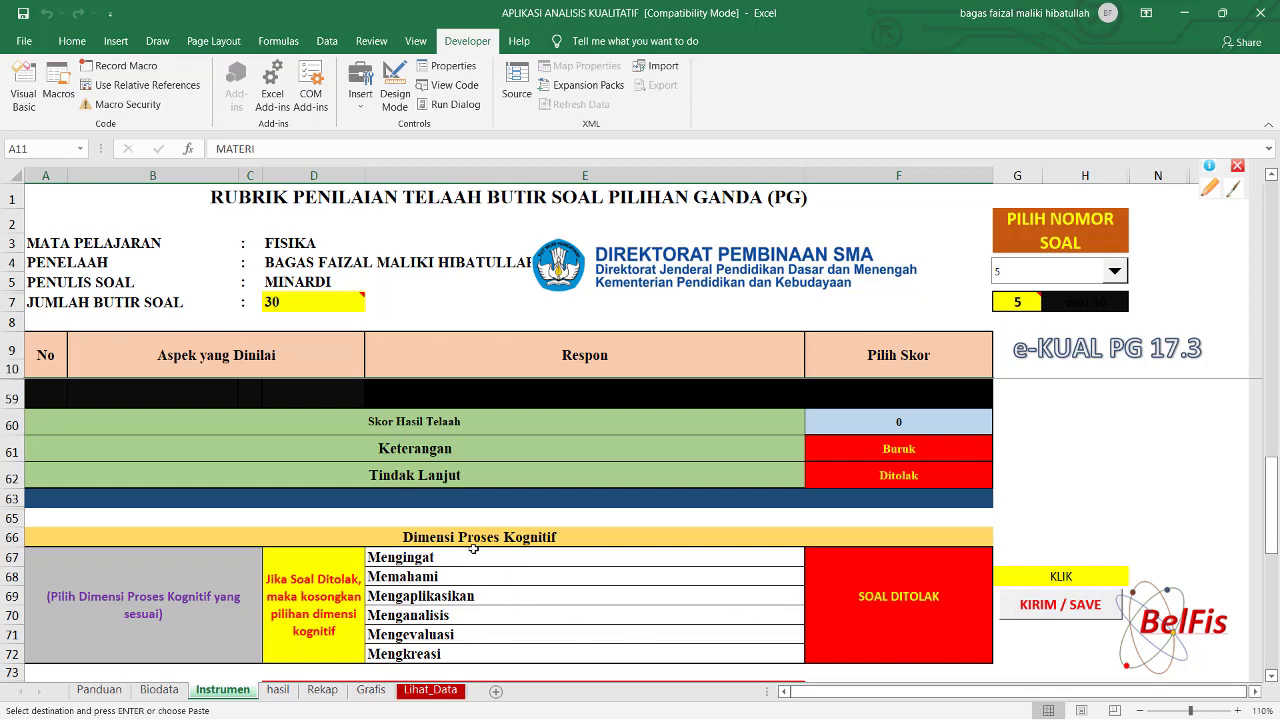
click(1057, 607)
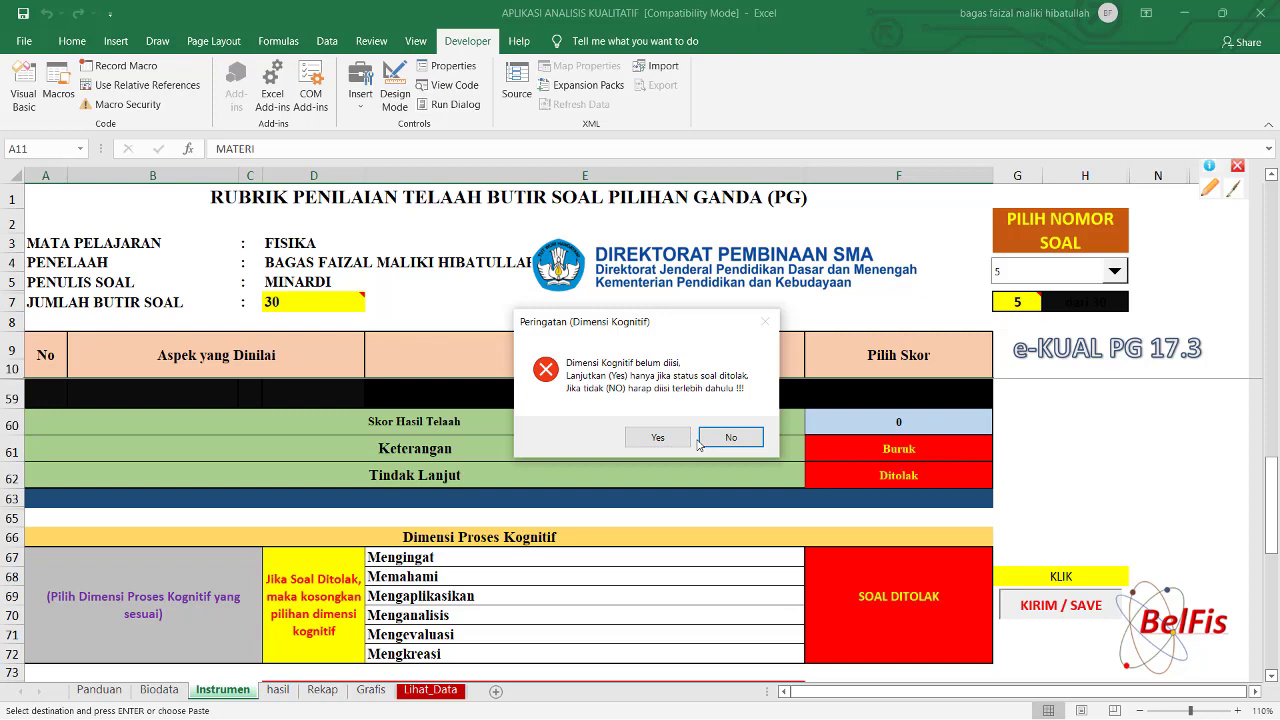
click(684, 441)
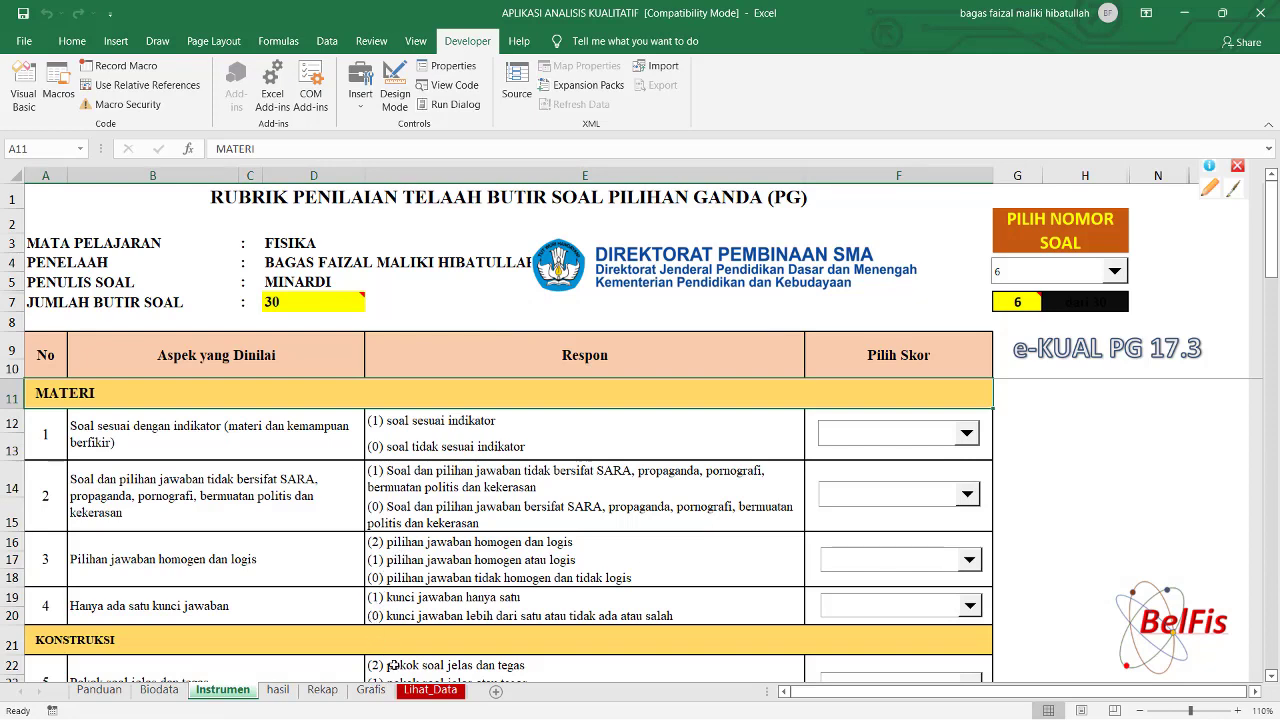
On Lihat_Data, open the item-number list and close it, keeping item 4 displayed.
click(422, 692)
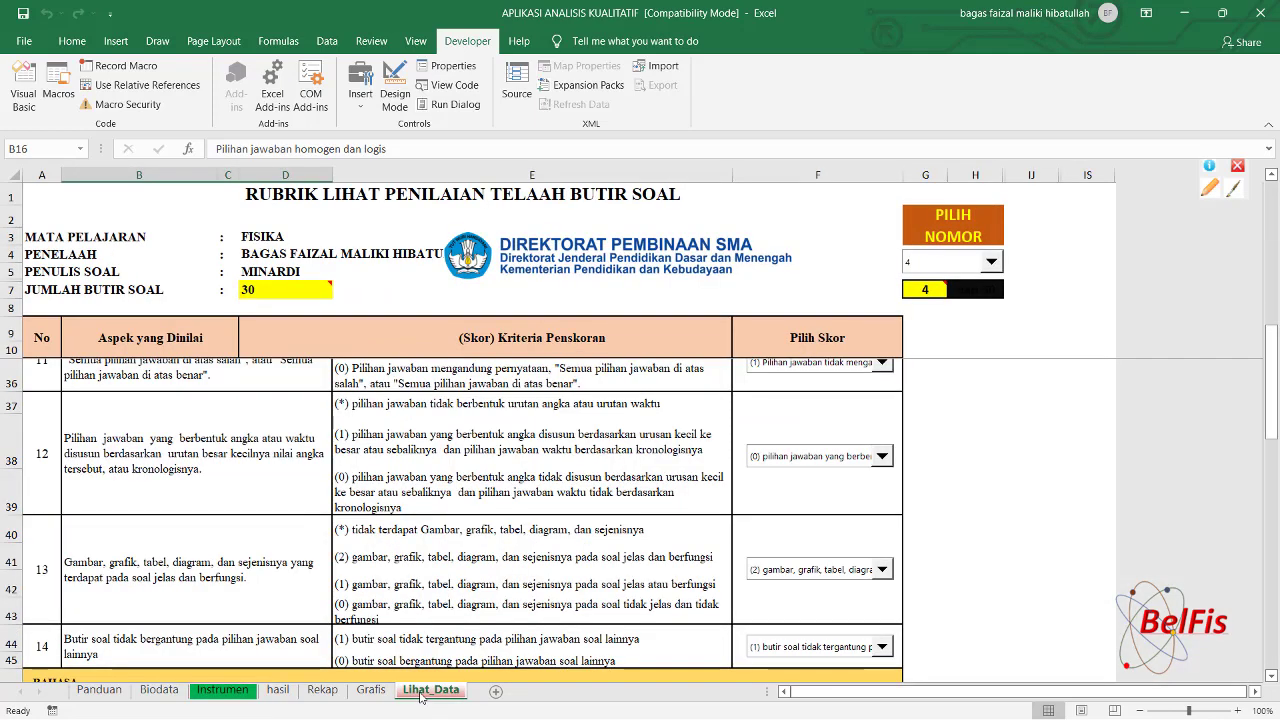
click(992, 266)
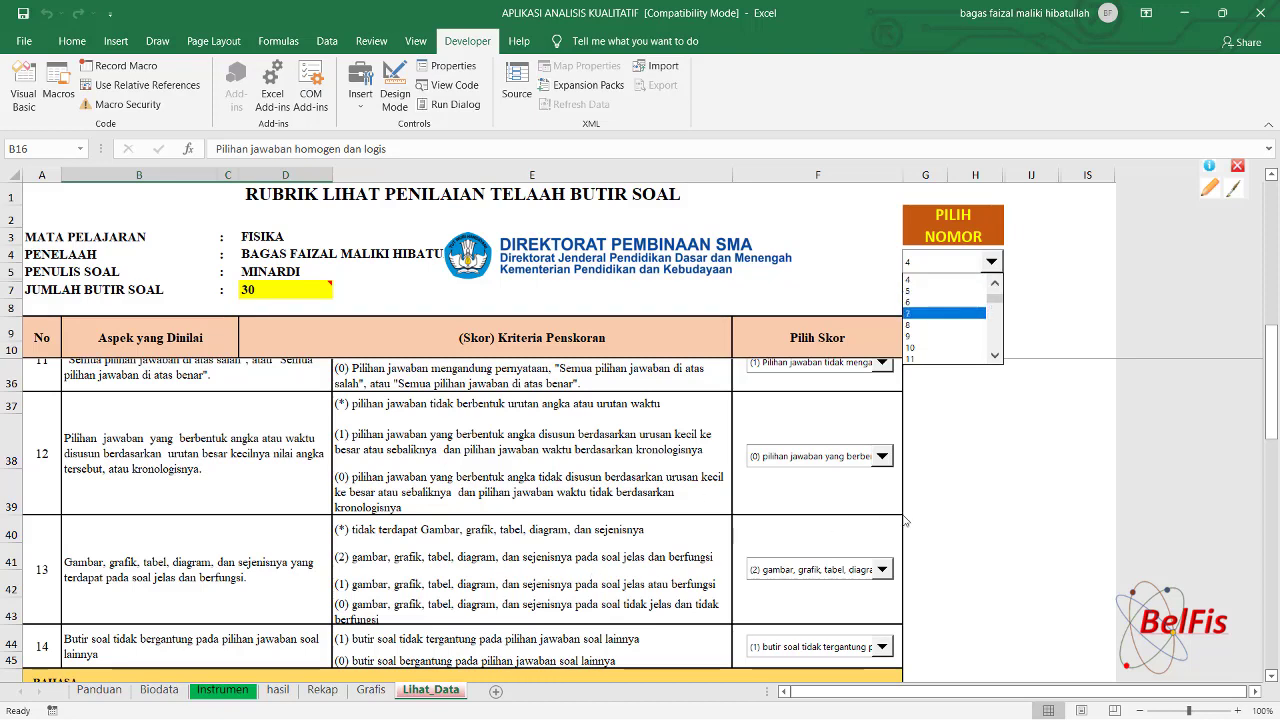
click(982, 502)
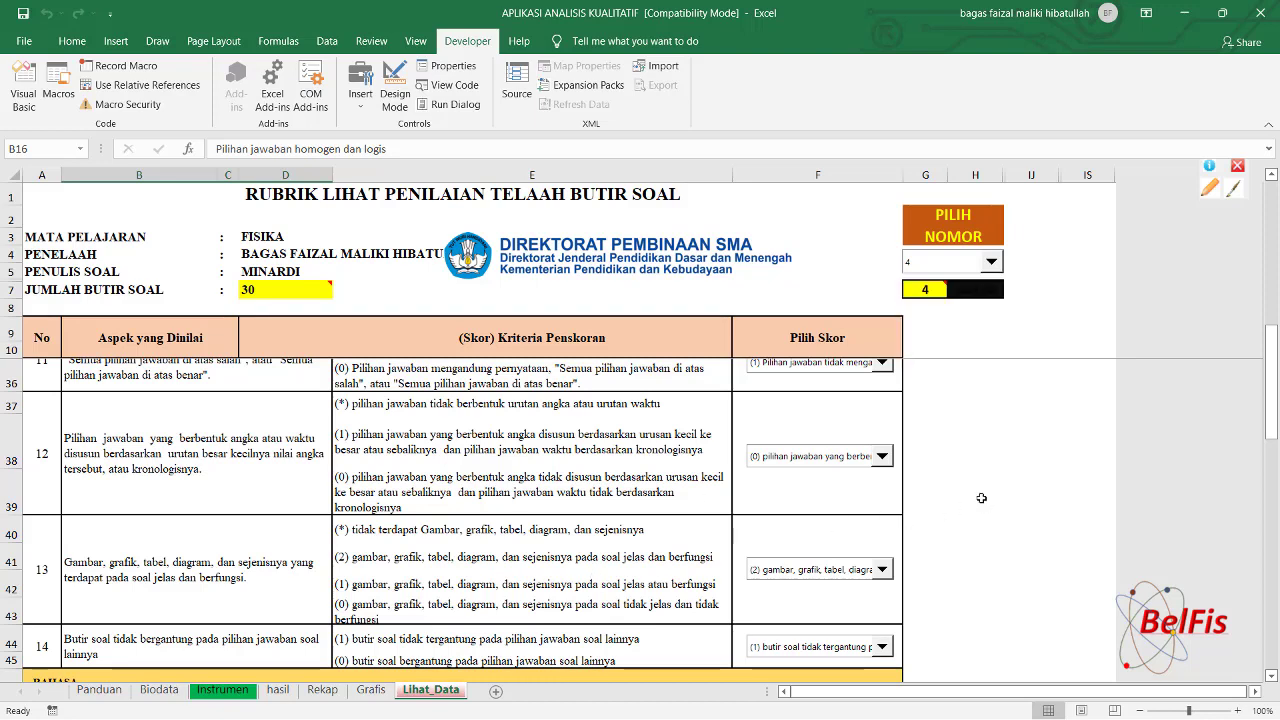
Check item 5's rejected explanation in hasil cell F13, then return to Lihat_Data.
click(278, 690)
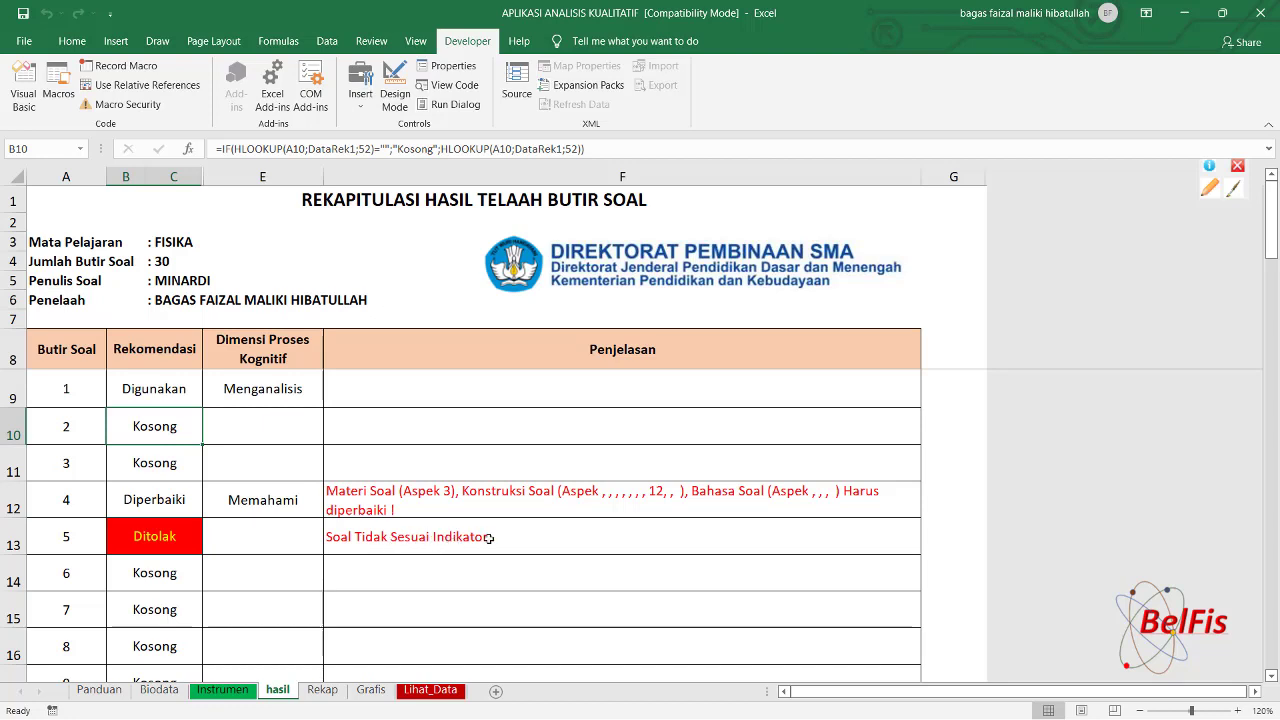
click(489, 538)
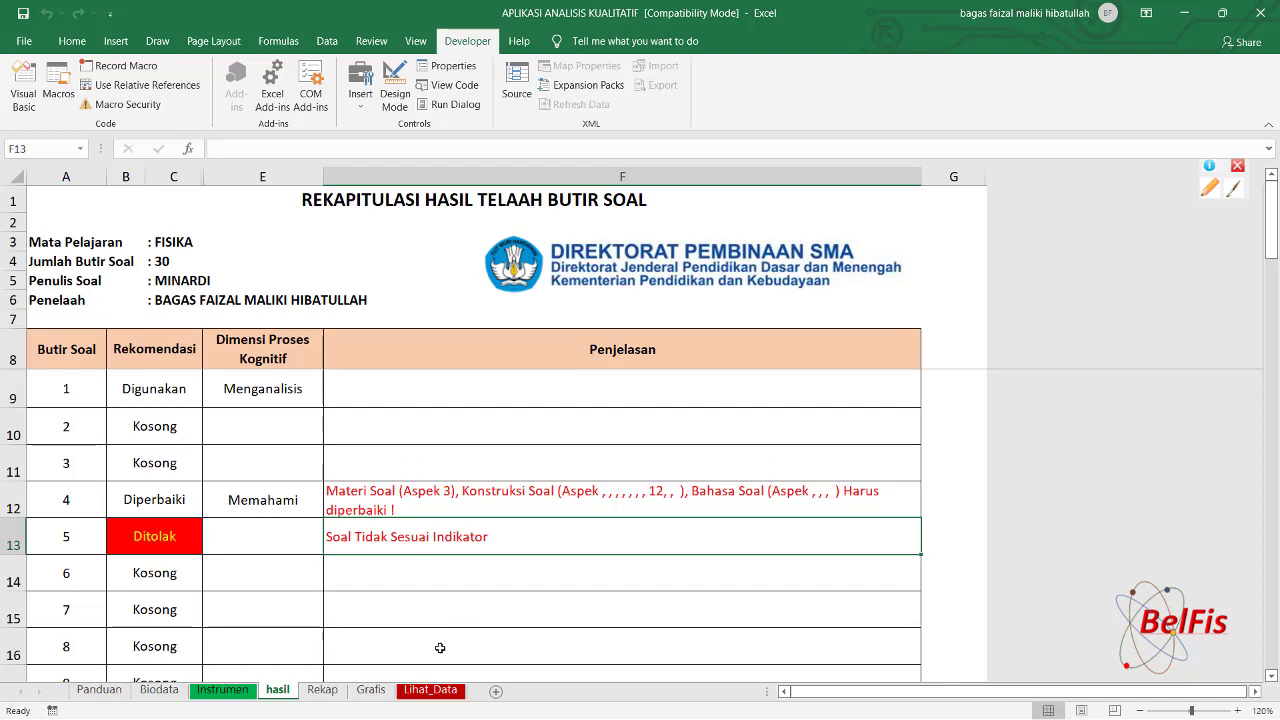
click(432, 690)
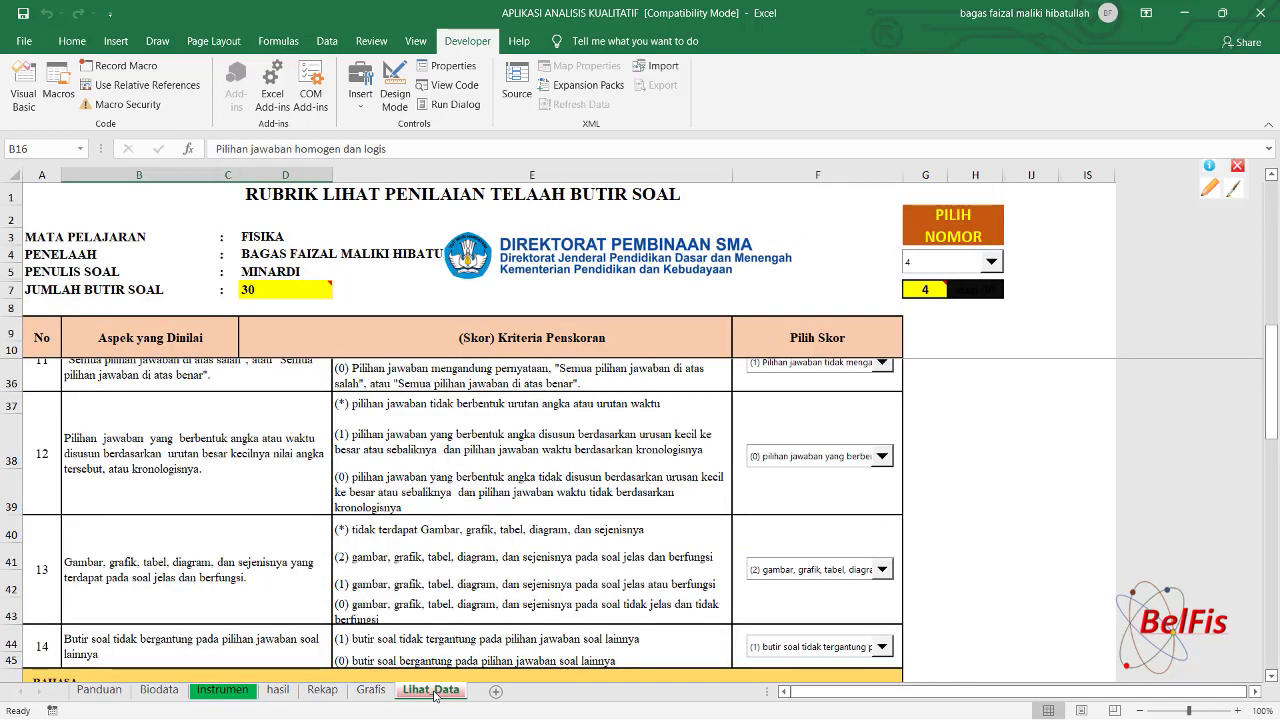
Load item 5's saved review, rejected with aspect 1 scored (0), and scroll to the rubric top.
click(997, 268)
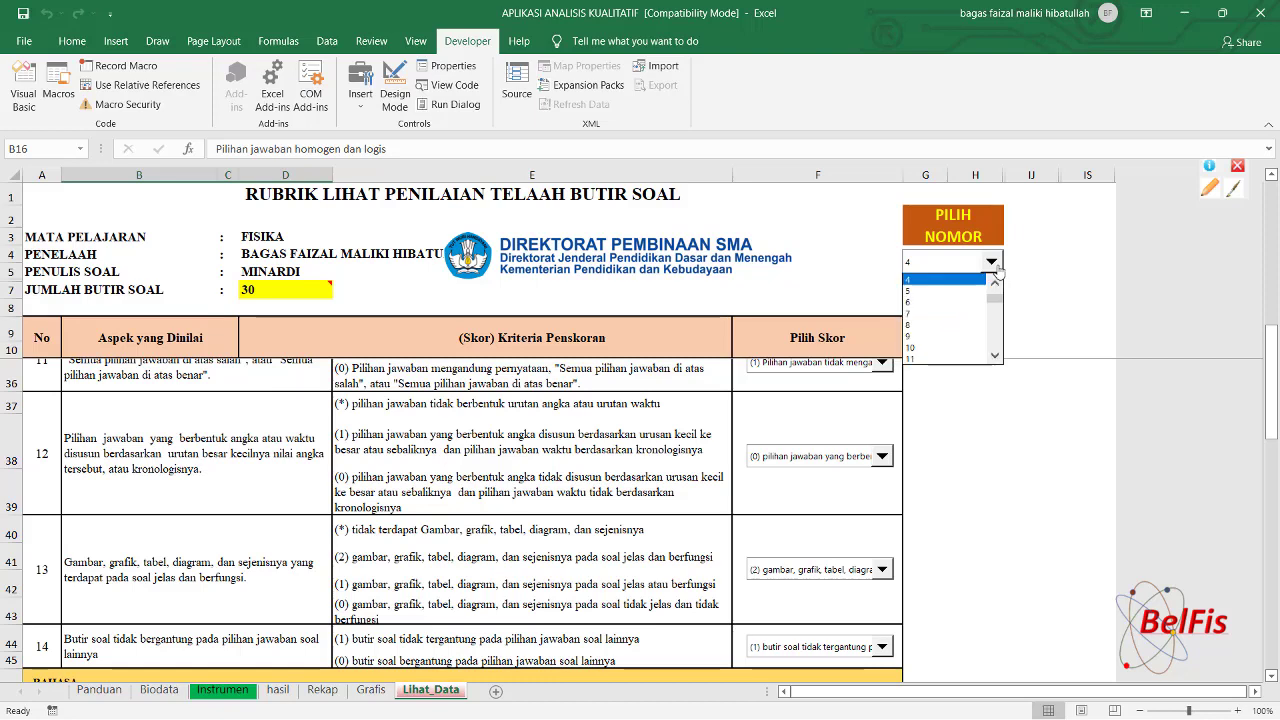
click(935, 291)
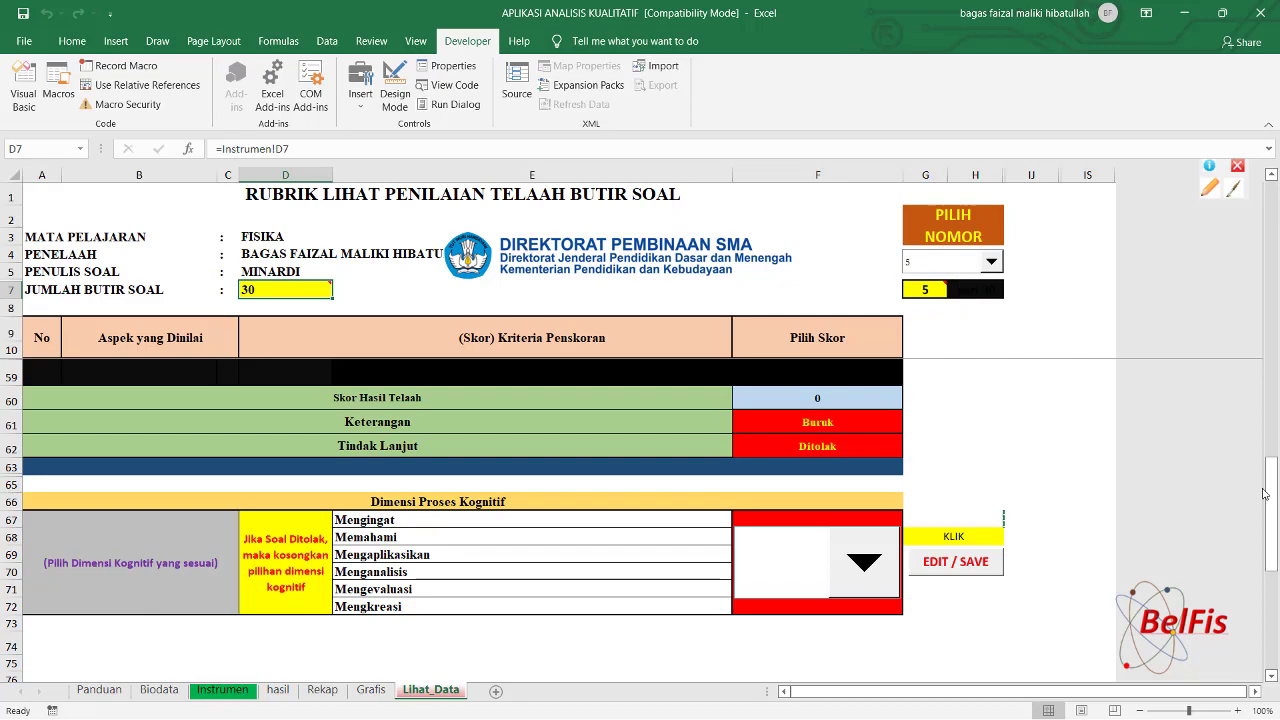
drag(1266, 505, 1264, 197)
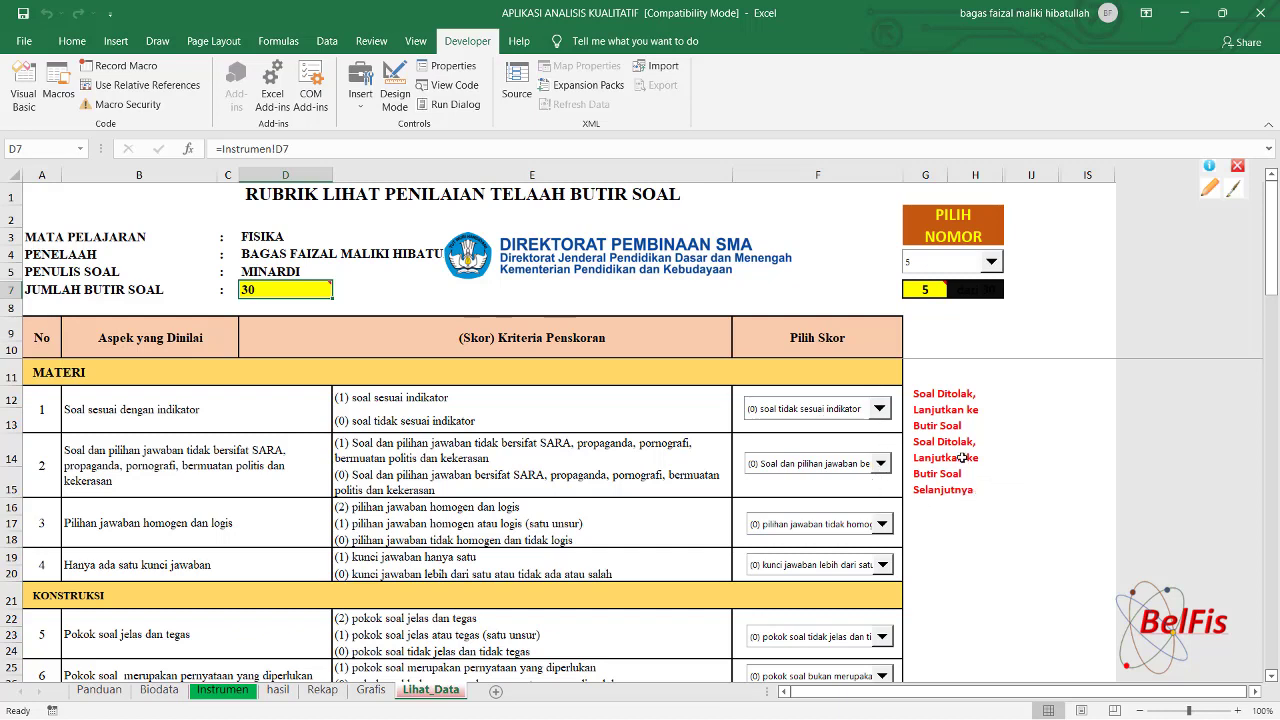
Score item 5's aspects 1–4: matches indicator (1), 1, homogeneous and logical (2), one answer key.
click(881, 412)
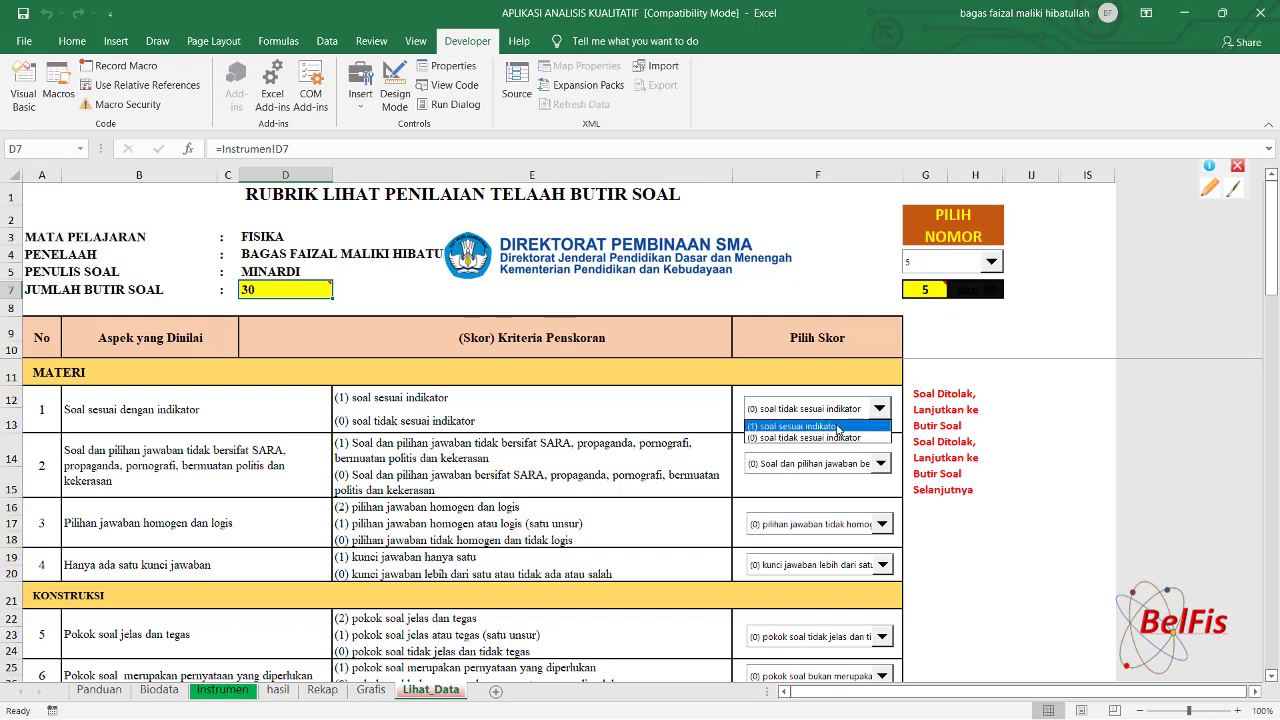
click(838, 426)
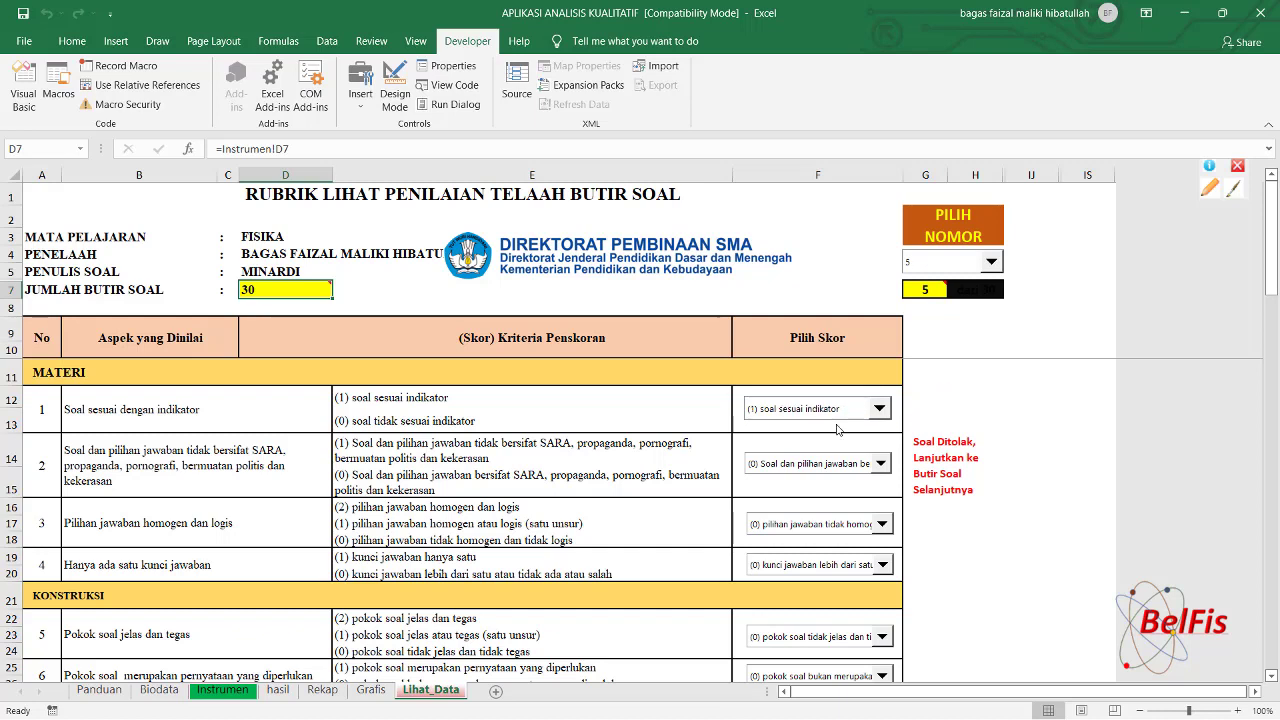
click(880, 464)
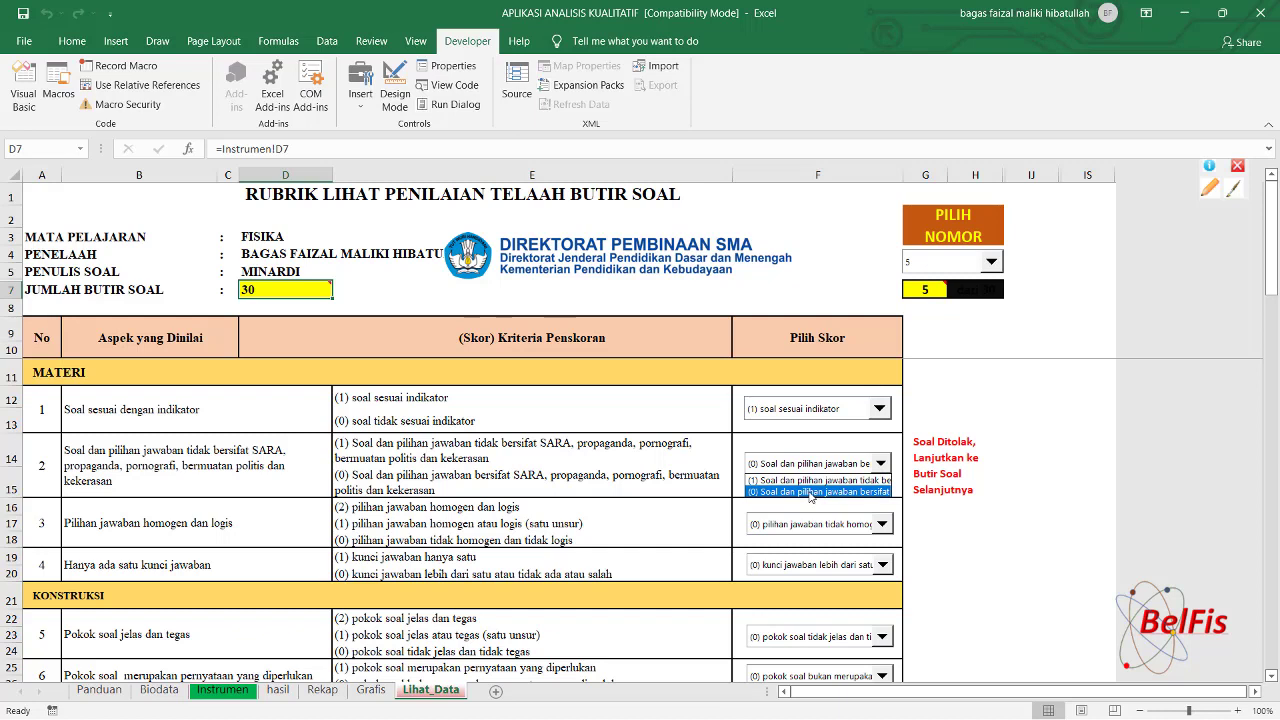
click(798, 480)
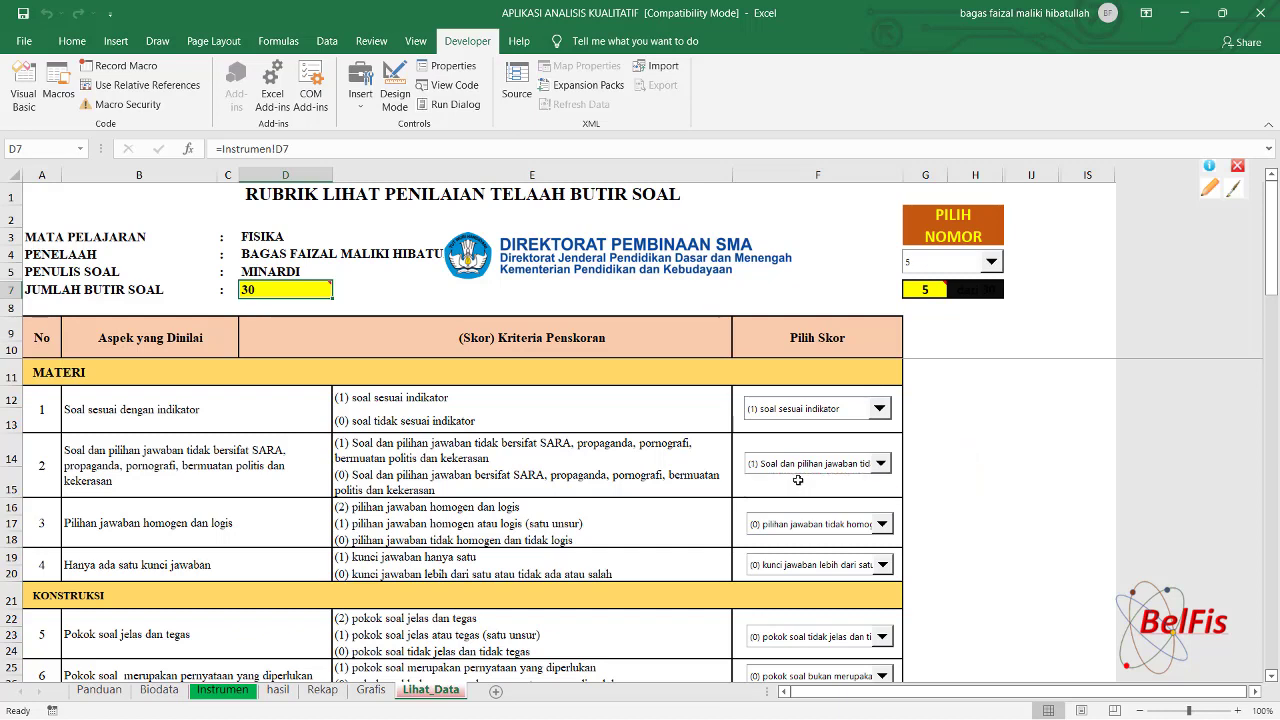
click(882, 526)
click(845, 541)
click(882, 566)
click(862, 581)
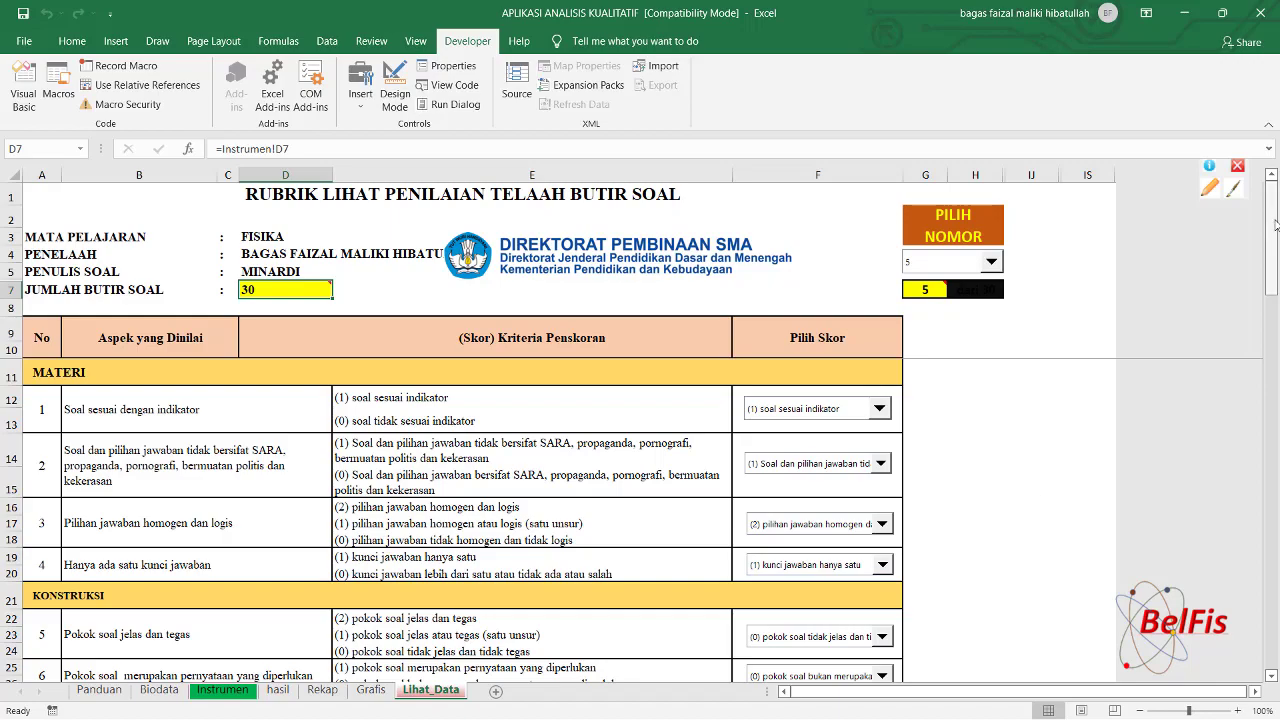
Score aspect 5 as clear or firm (1) and aspect 6 as a needed statement (1).
drag(1274, 226, 1277, 270)
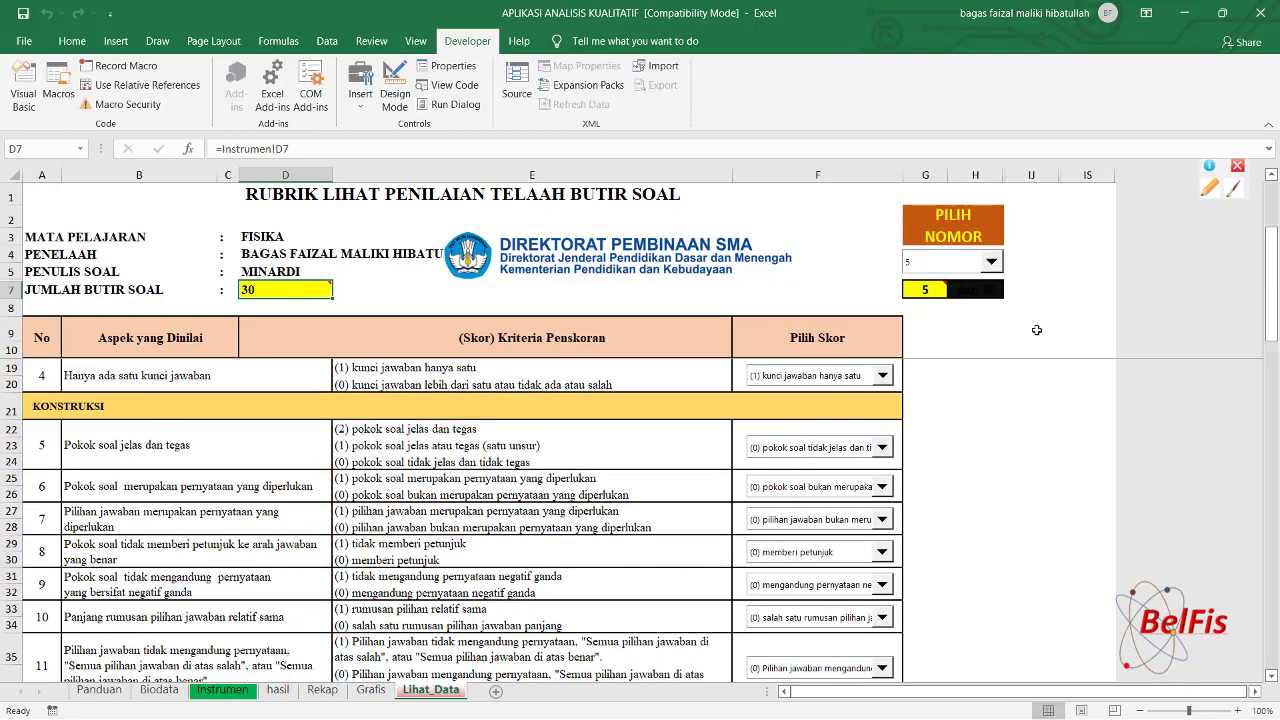
click(889, 458)
click(824, 478)
click(882, 487)
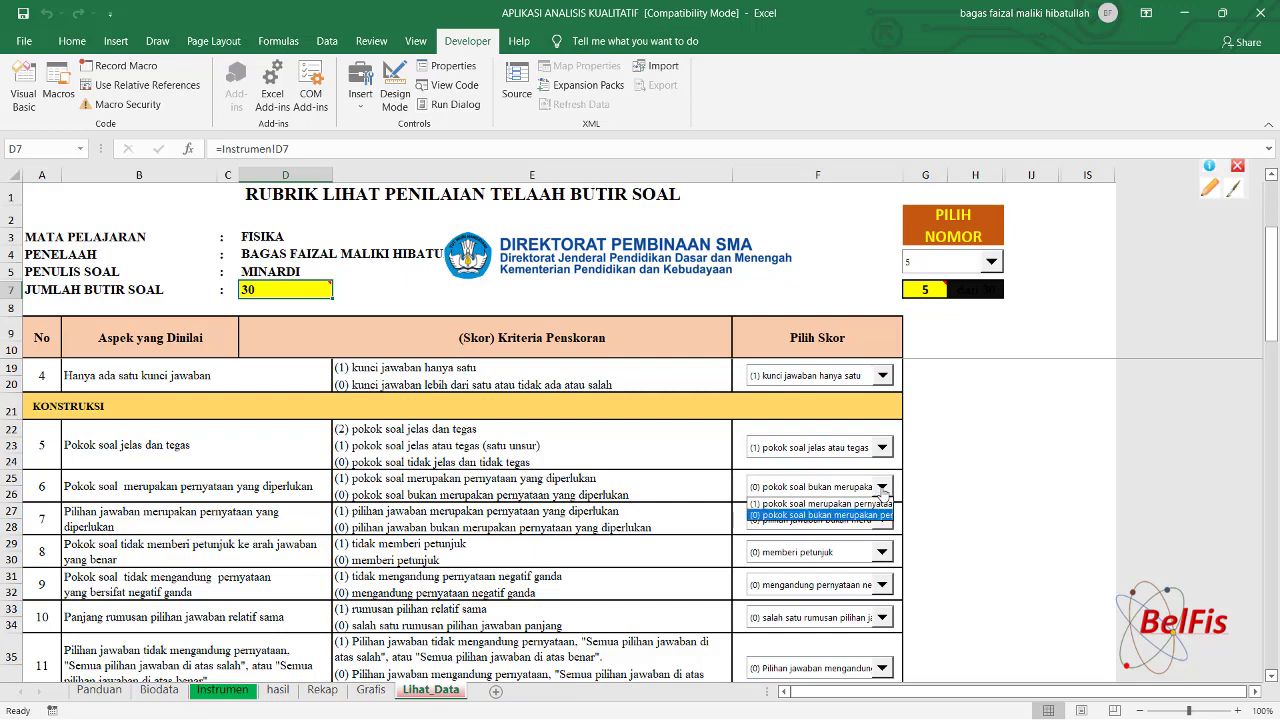
click(822, 503)
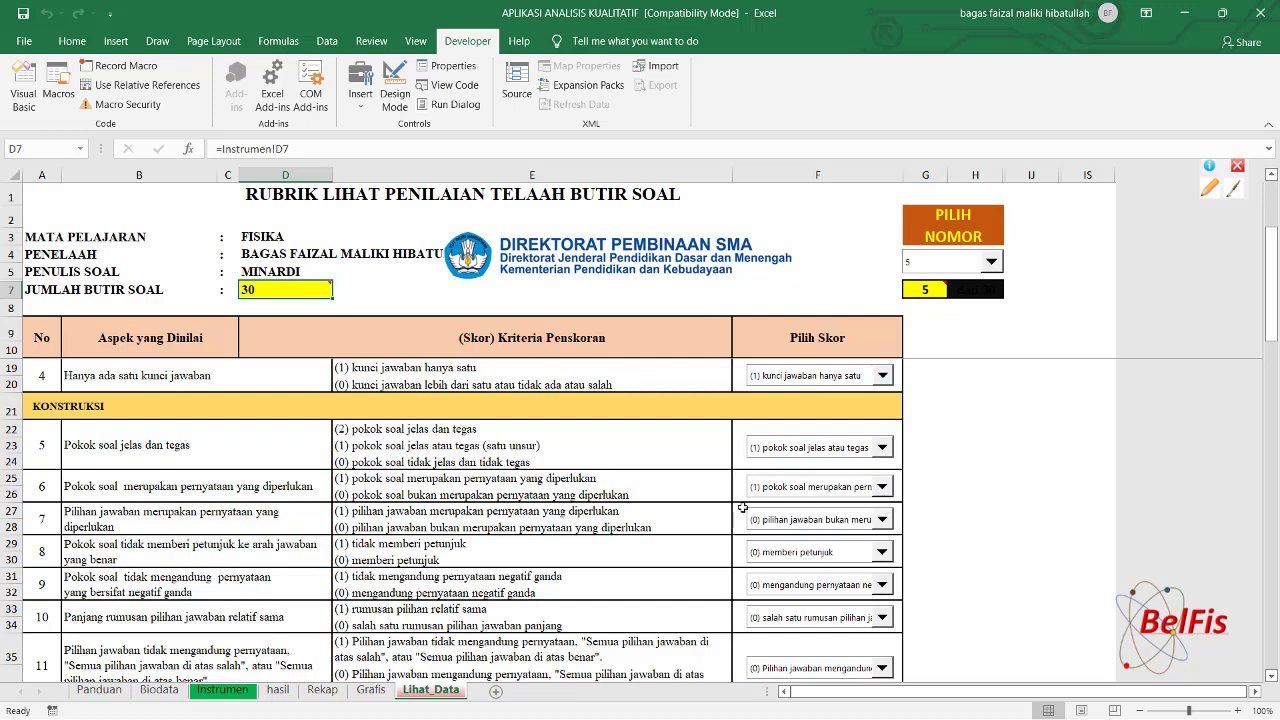
Set item 5's cognitive dimension to Memahami, save the edited review, and view the hasil recap.
drag(1277, 255, 1275, 340)
scroll(560, 520, down, 7)
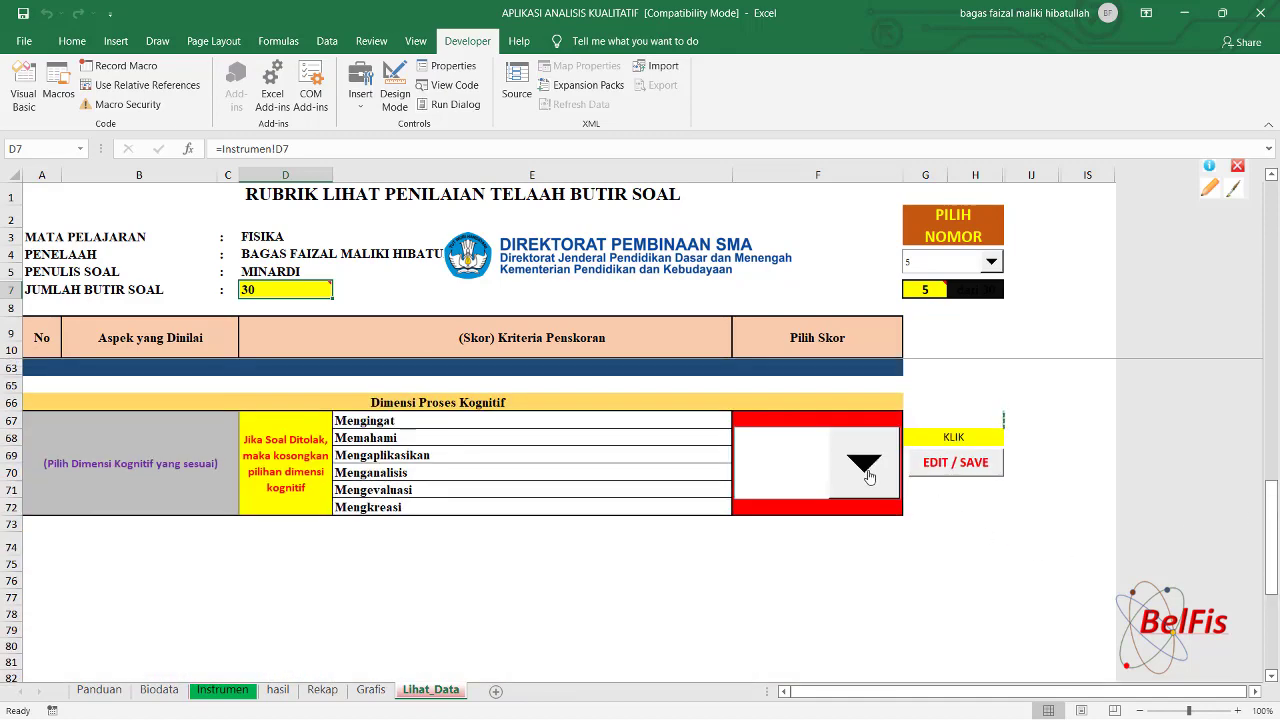
click(866, 470)
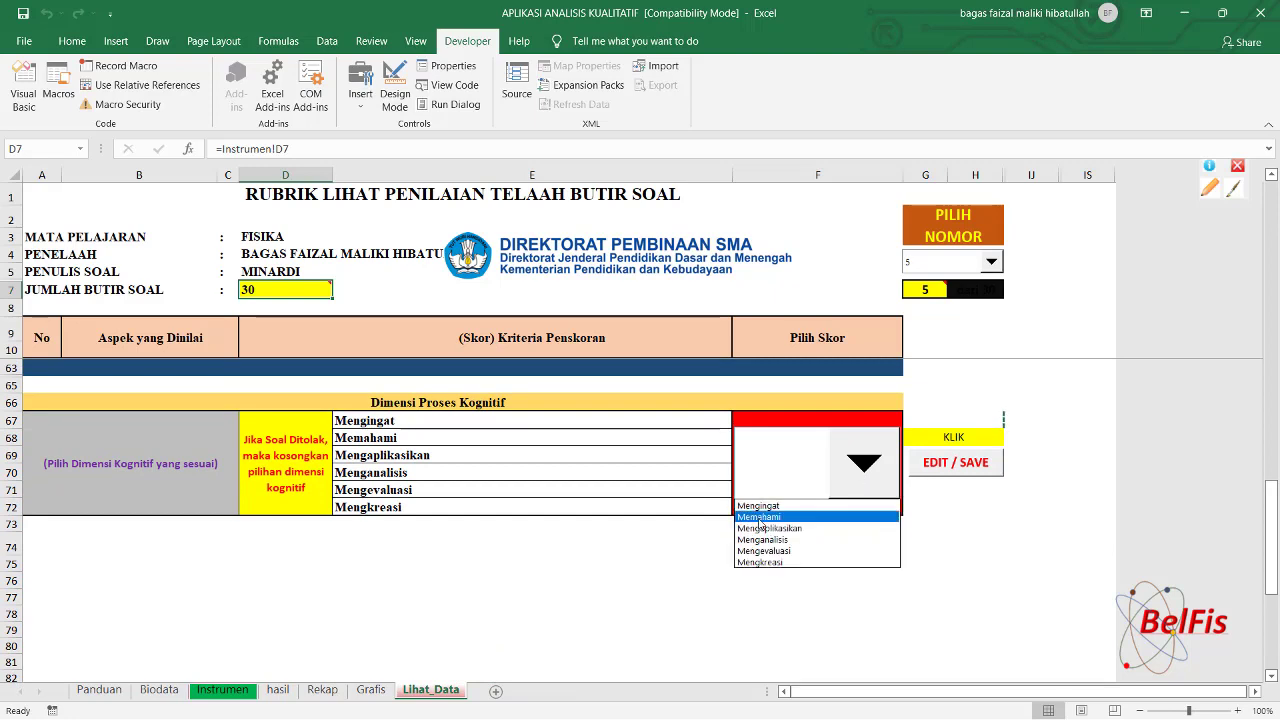
click(763, 517)
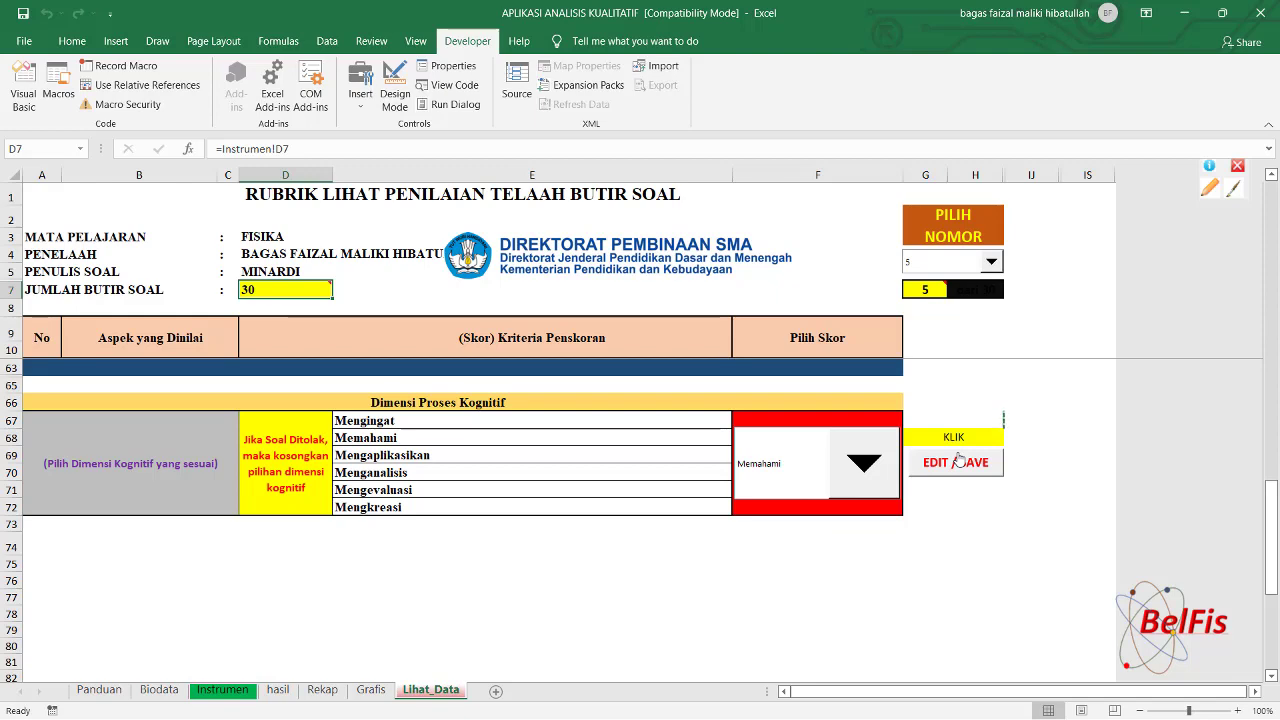
click(957, 461)
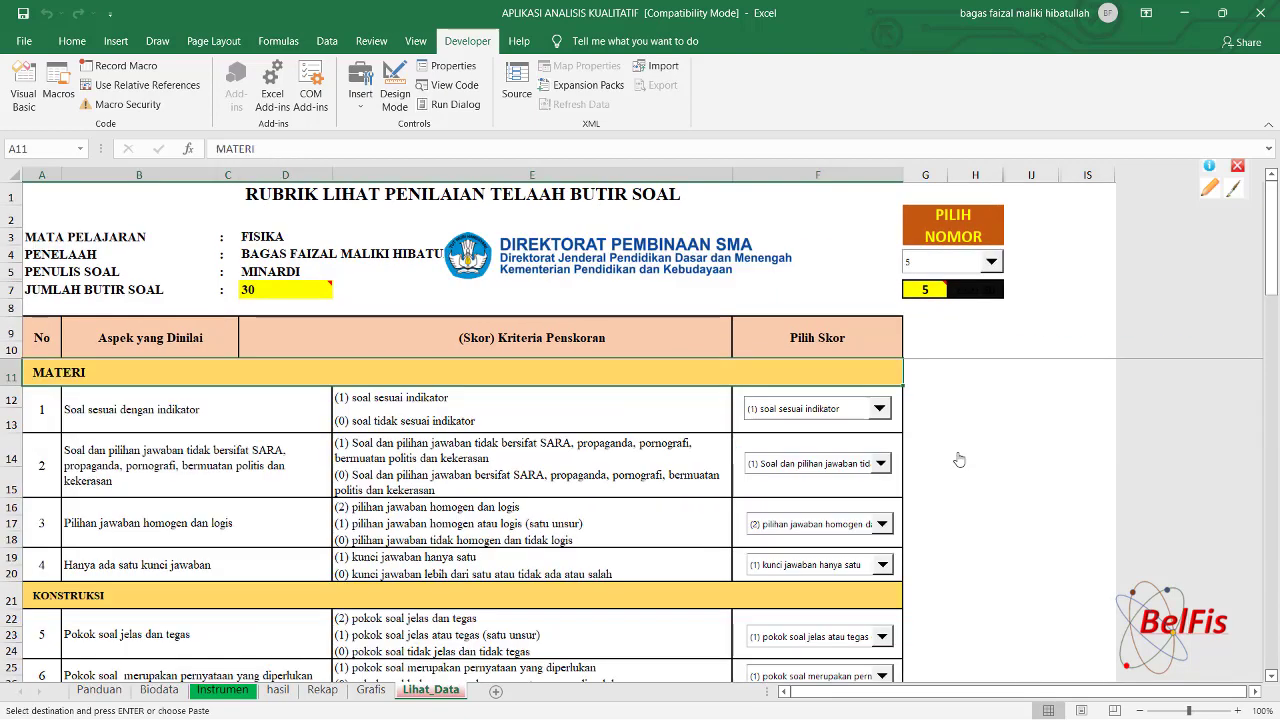
click(278, 690)
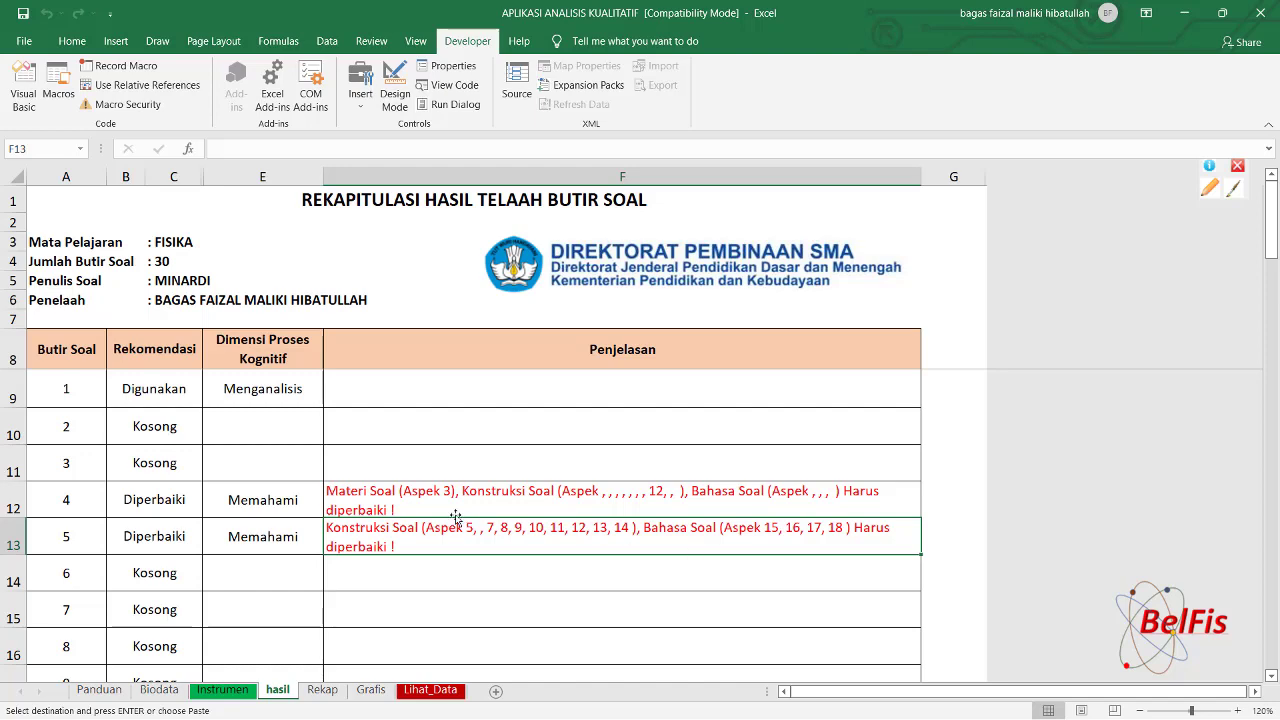
After confirming item 5 reads Diperbaiki and Memahami on hasil, go to the Rekap sheet.
click(322, 690)
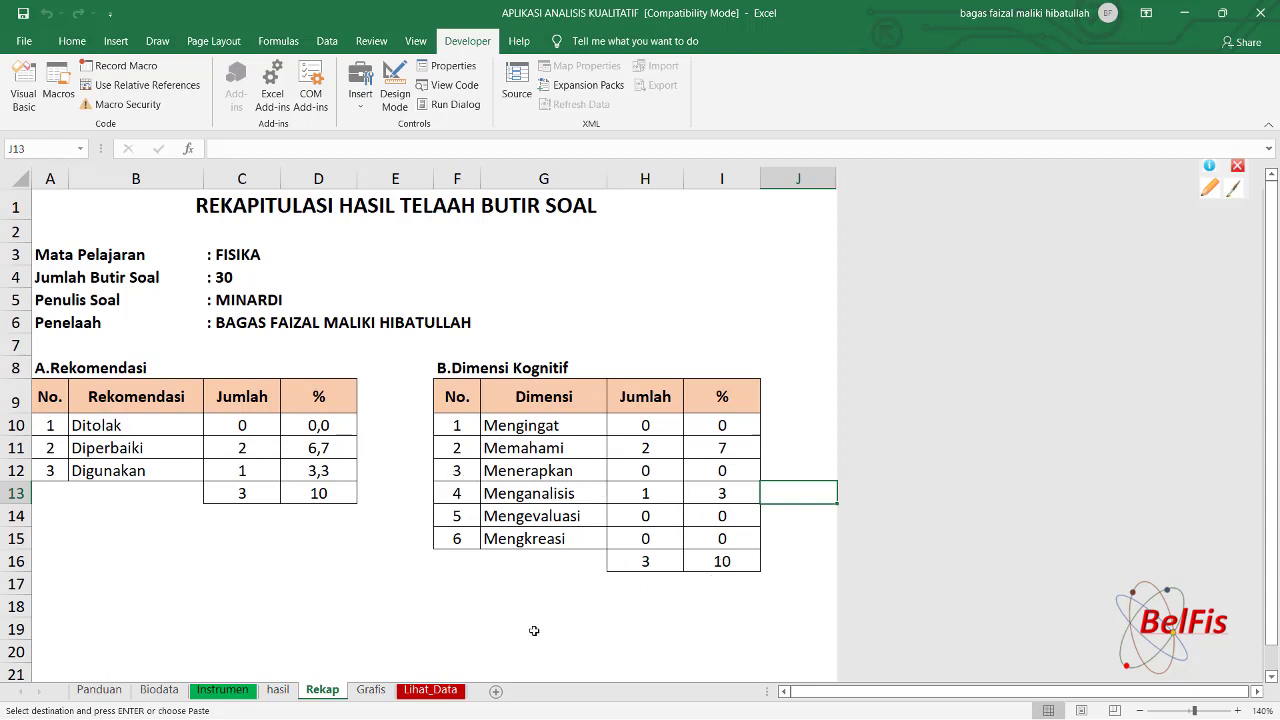
View the Grafis pie charts showing 67% Memahami and 67% Diperbaiki, then the Panduan sheet.
click(367, 691)
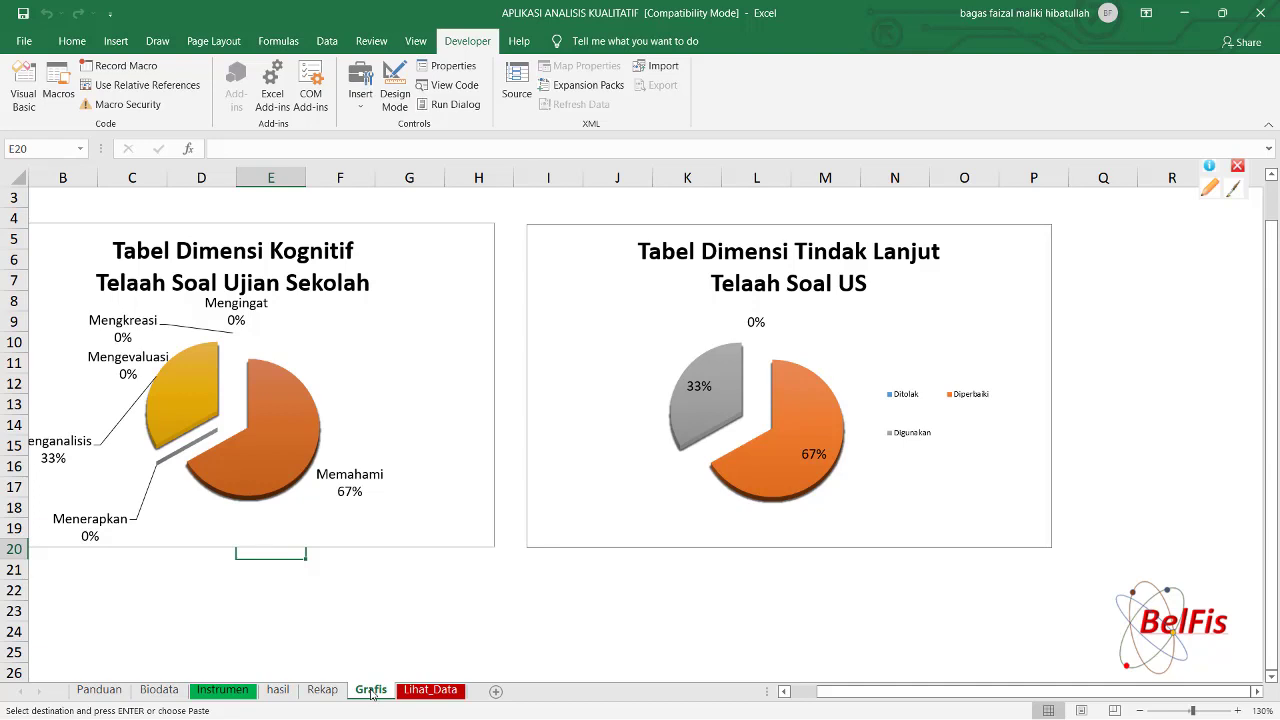
click(98, 690)
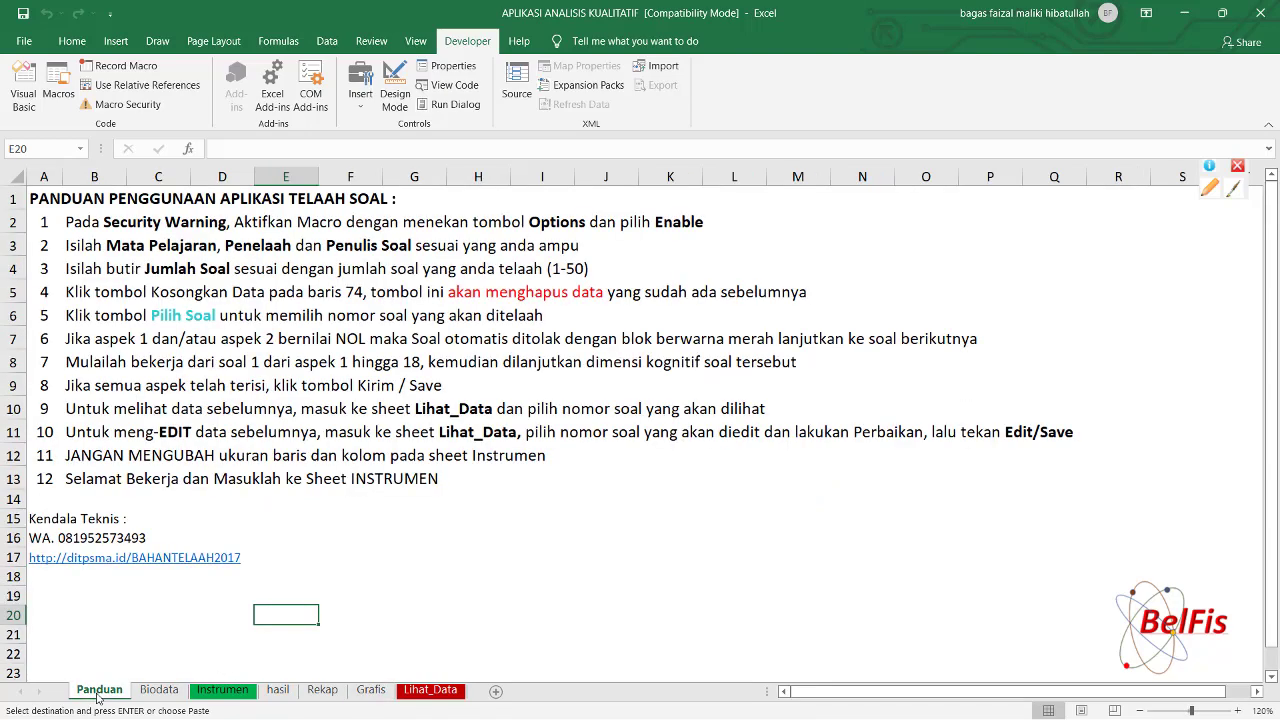